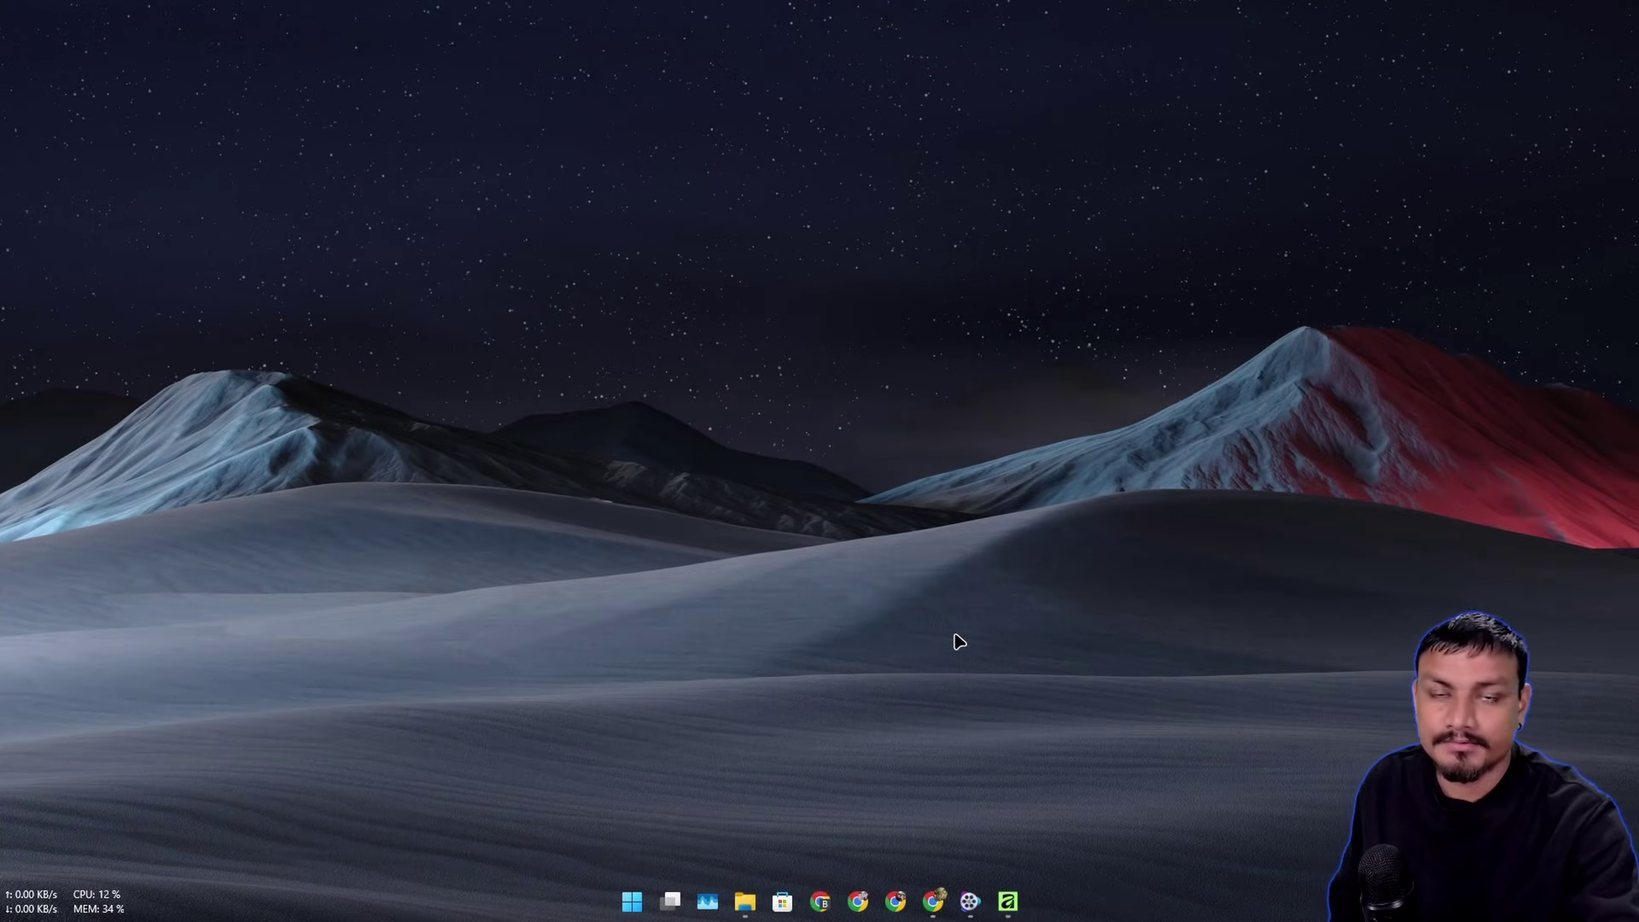
Step: Place the LinuxGate screenshot on the Affinity canvas, enlarged to the canvas width and centred at the top
left_click(1010, 898)
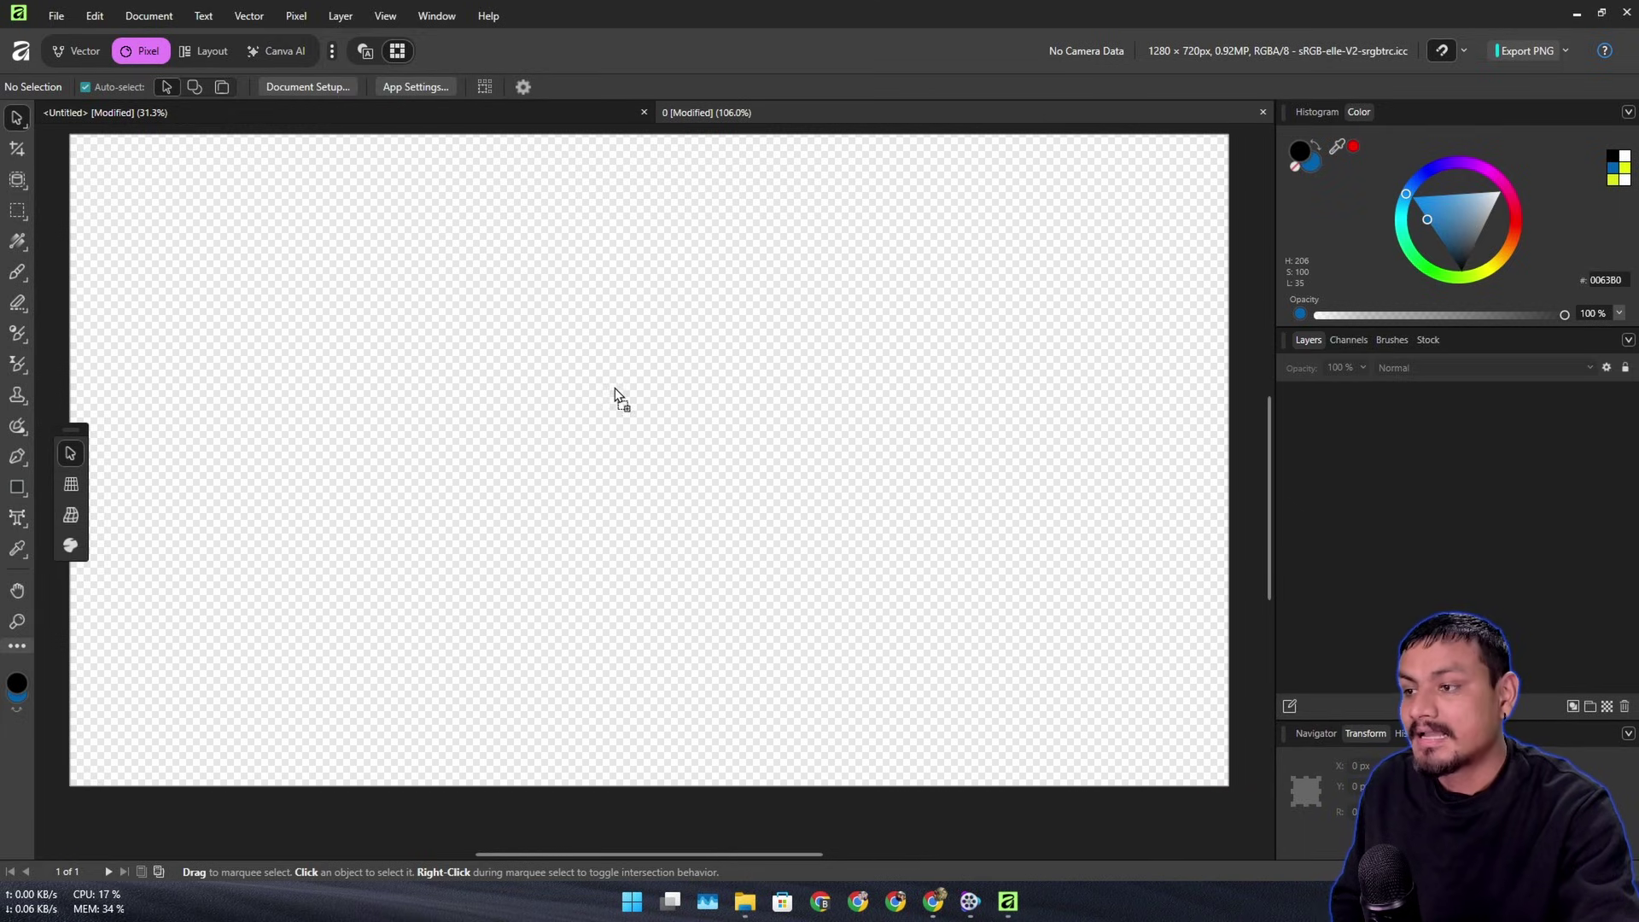
left_click_drag(621, 399, 580, 401)
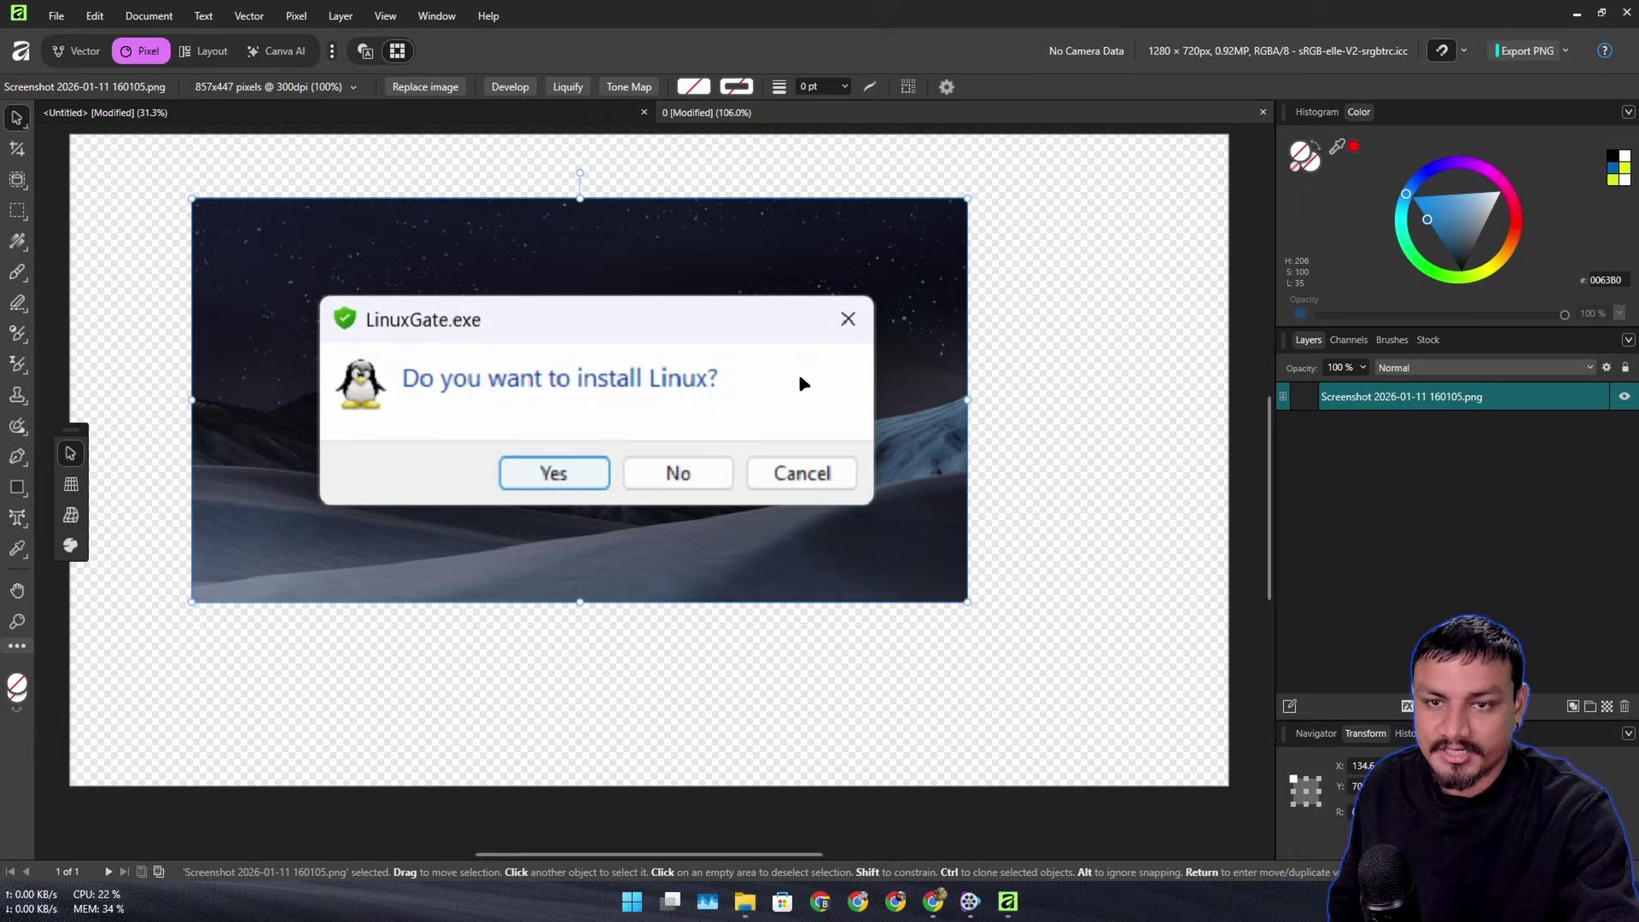
left_click_drag(967, 398, 1318, 416)
left_click_drag(933, 417, 824, 469)
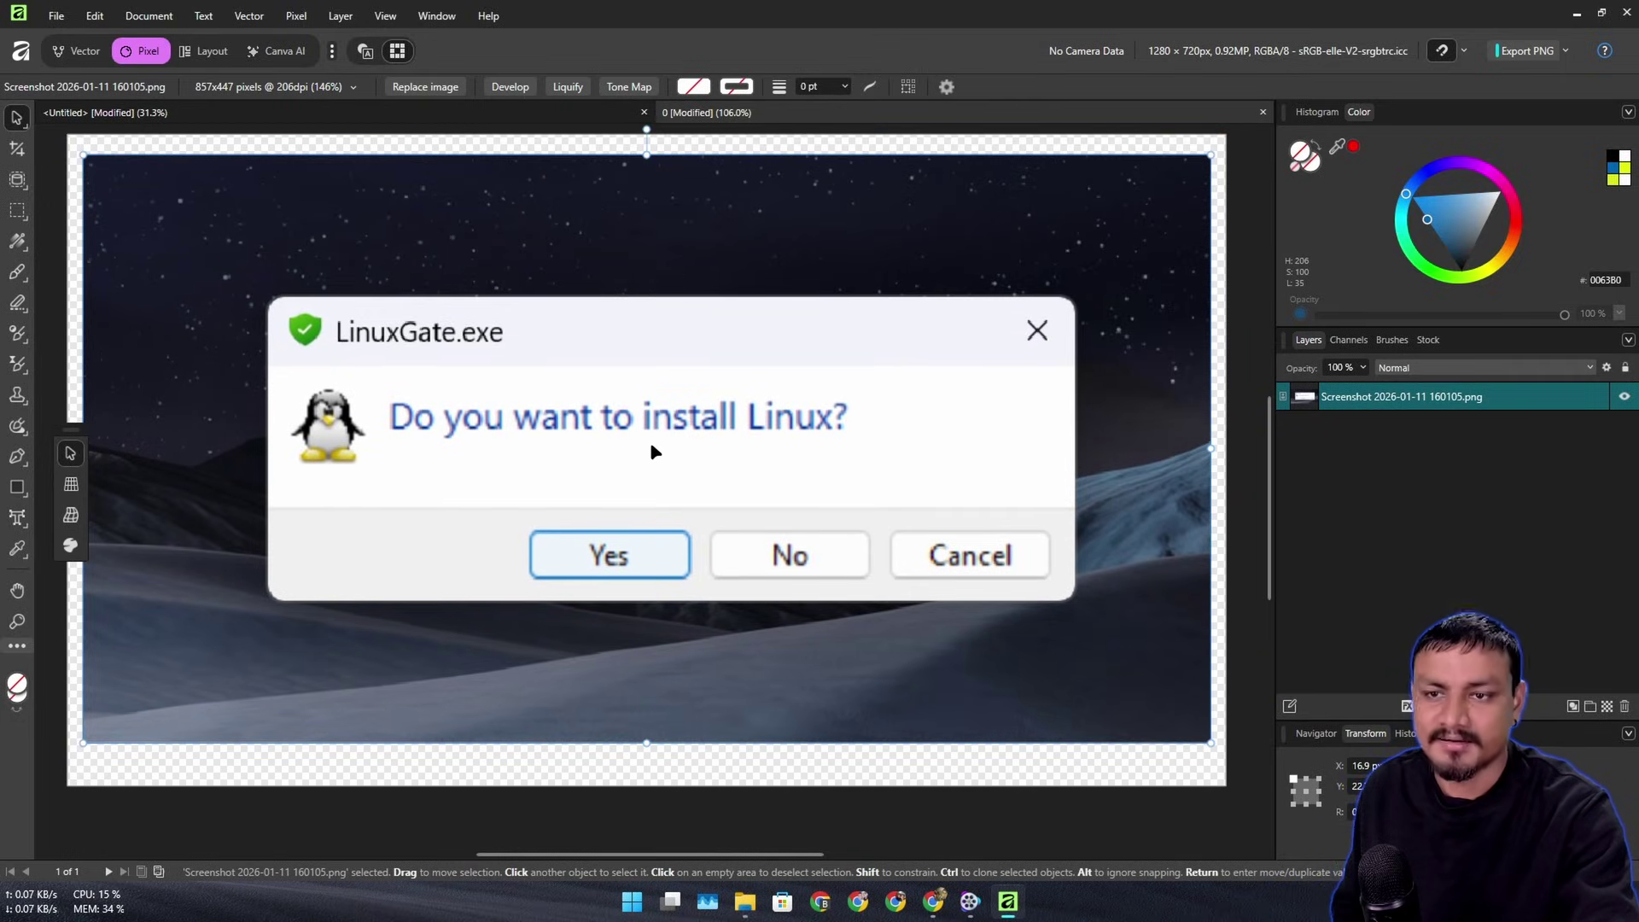
scroll(643, 448, "up", 4, "ctrl")
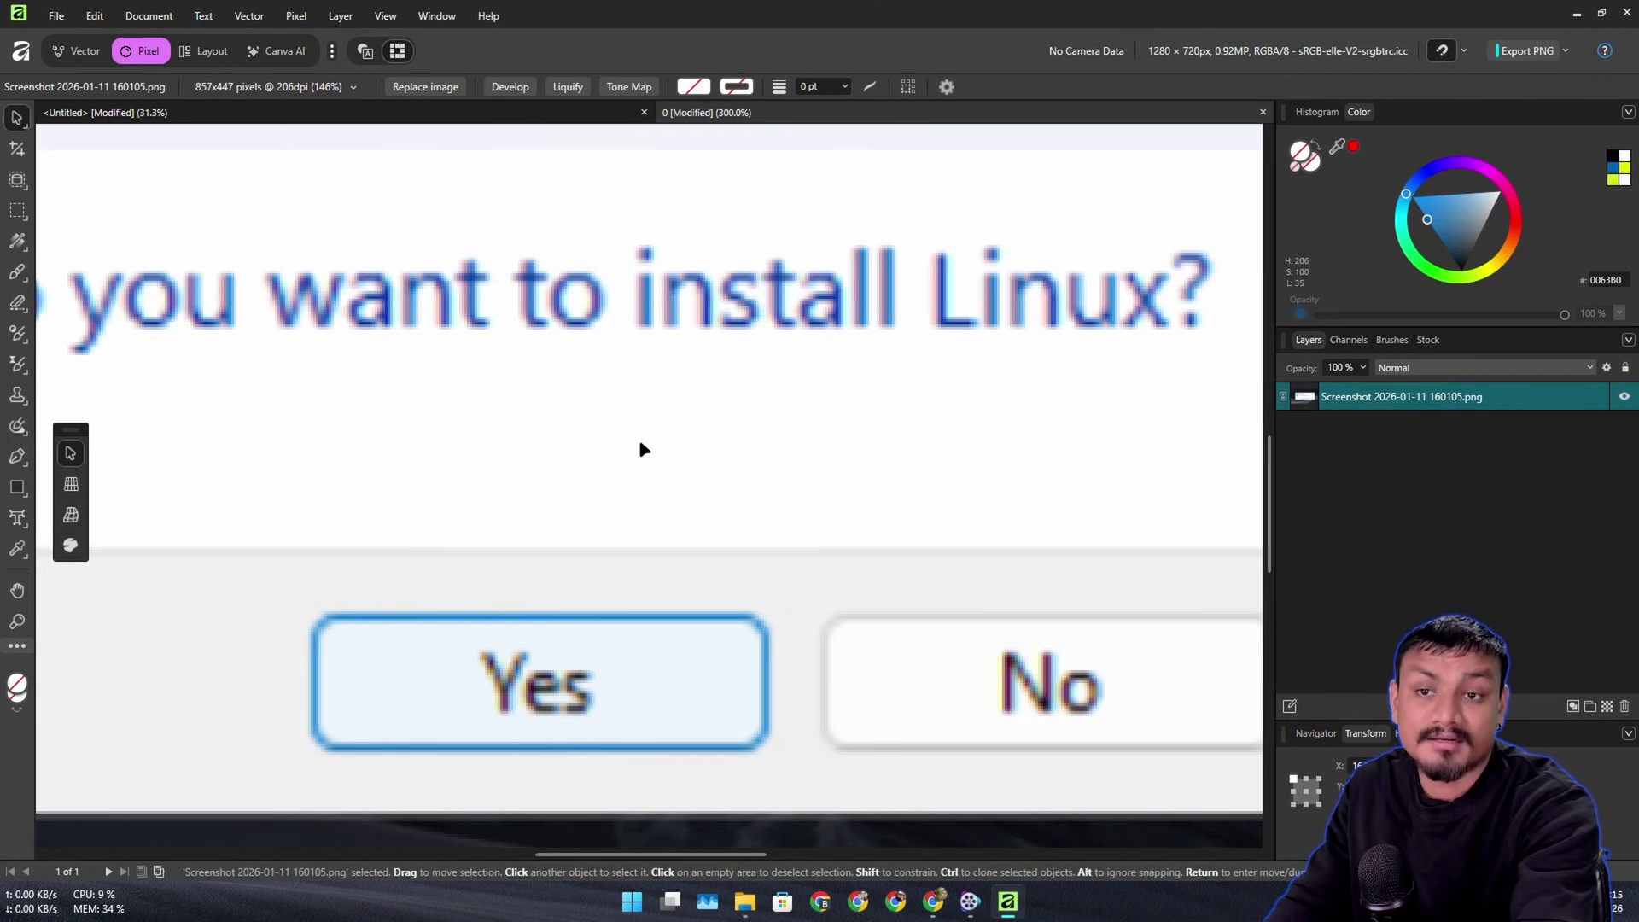
scroll(643, 448, "down", 4, "ctrl")
Step: Load the LinuxGate screenshot into VideoProc Image AI and zoom the preview onto the dialog's title text
left_click(969, 901)
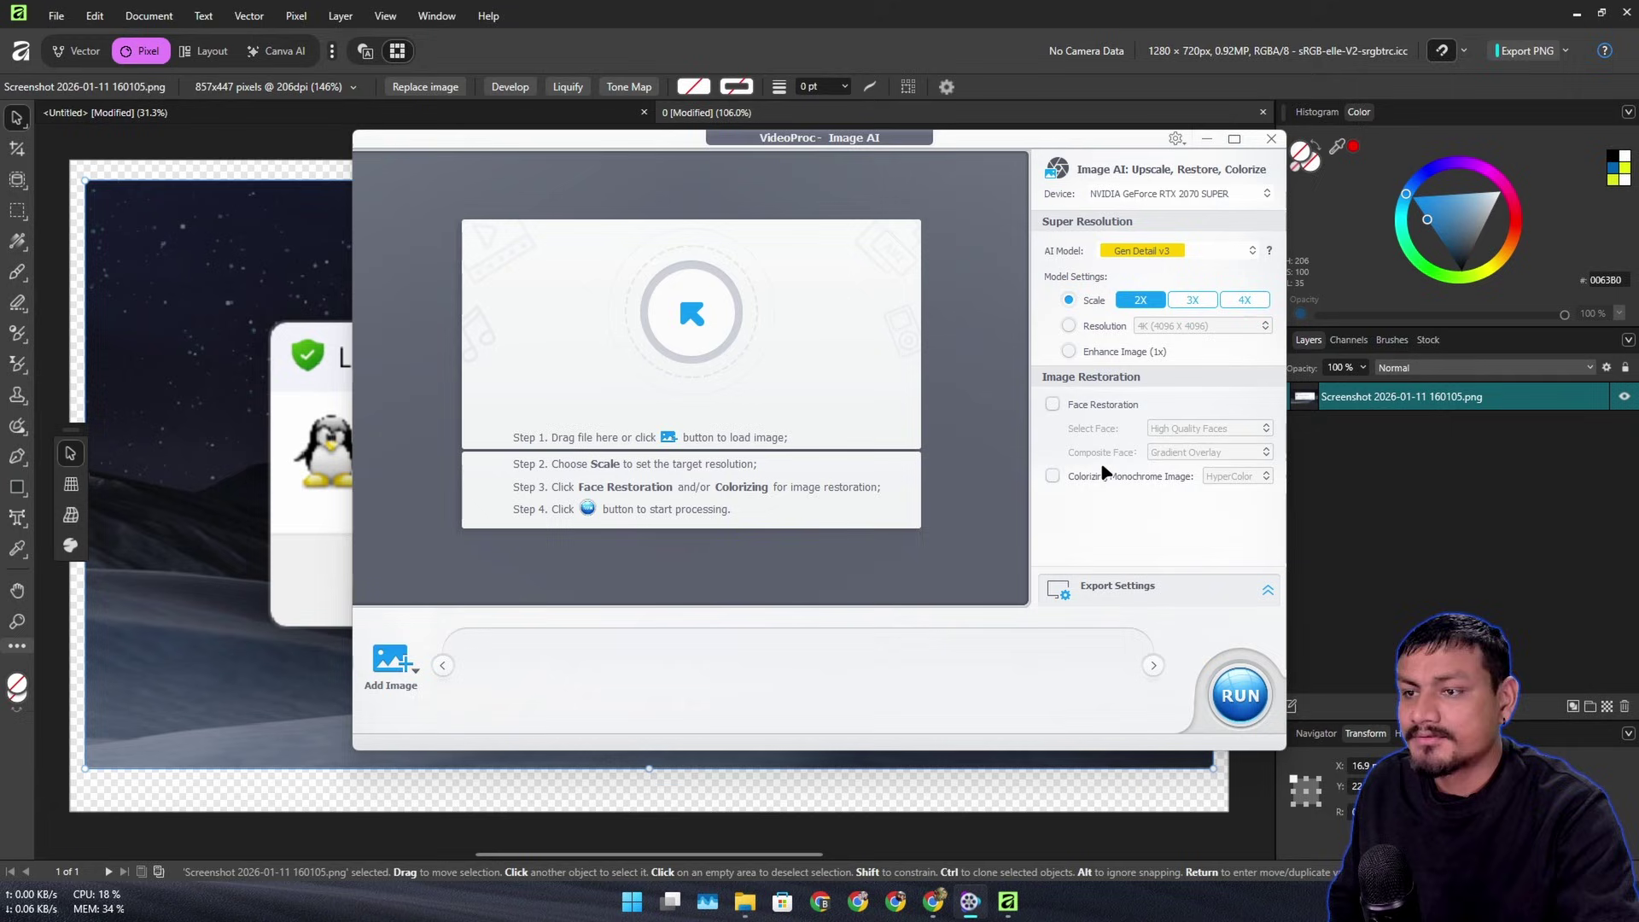
left_click_drag(1305, 396, 670, 384)
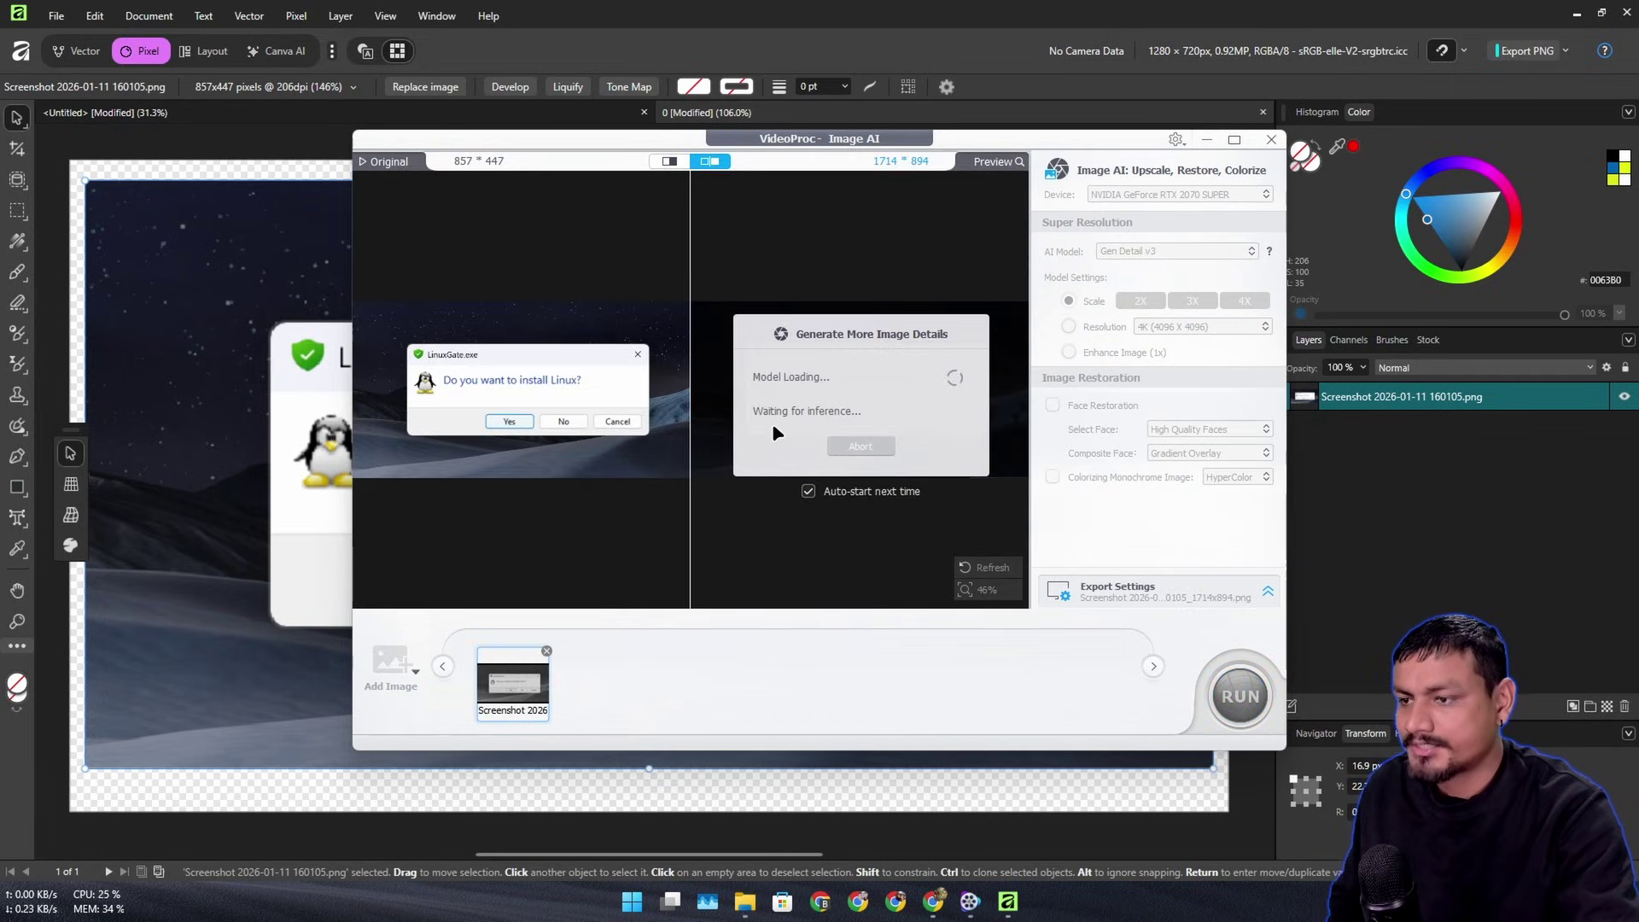
scroll(806, 386, "up", 3)
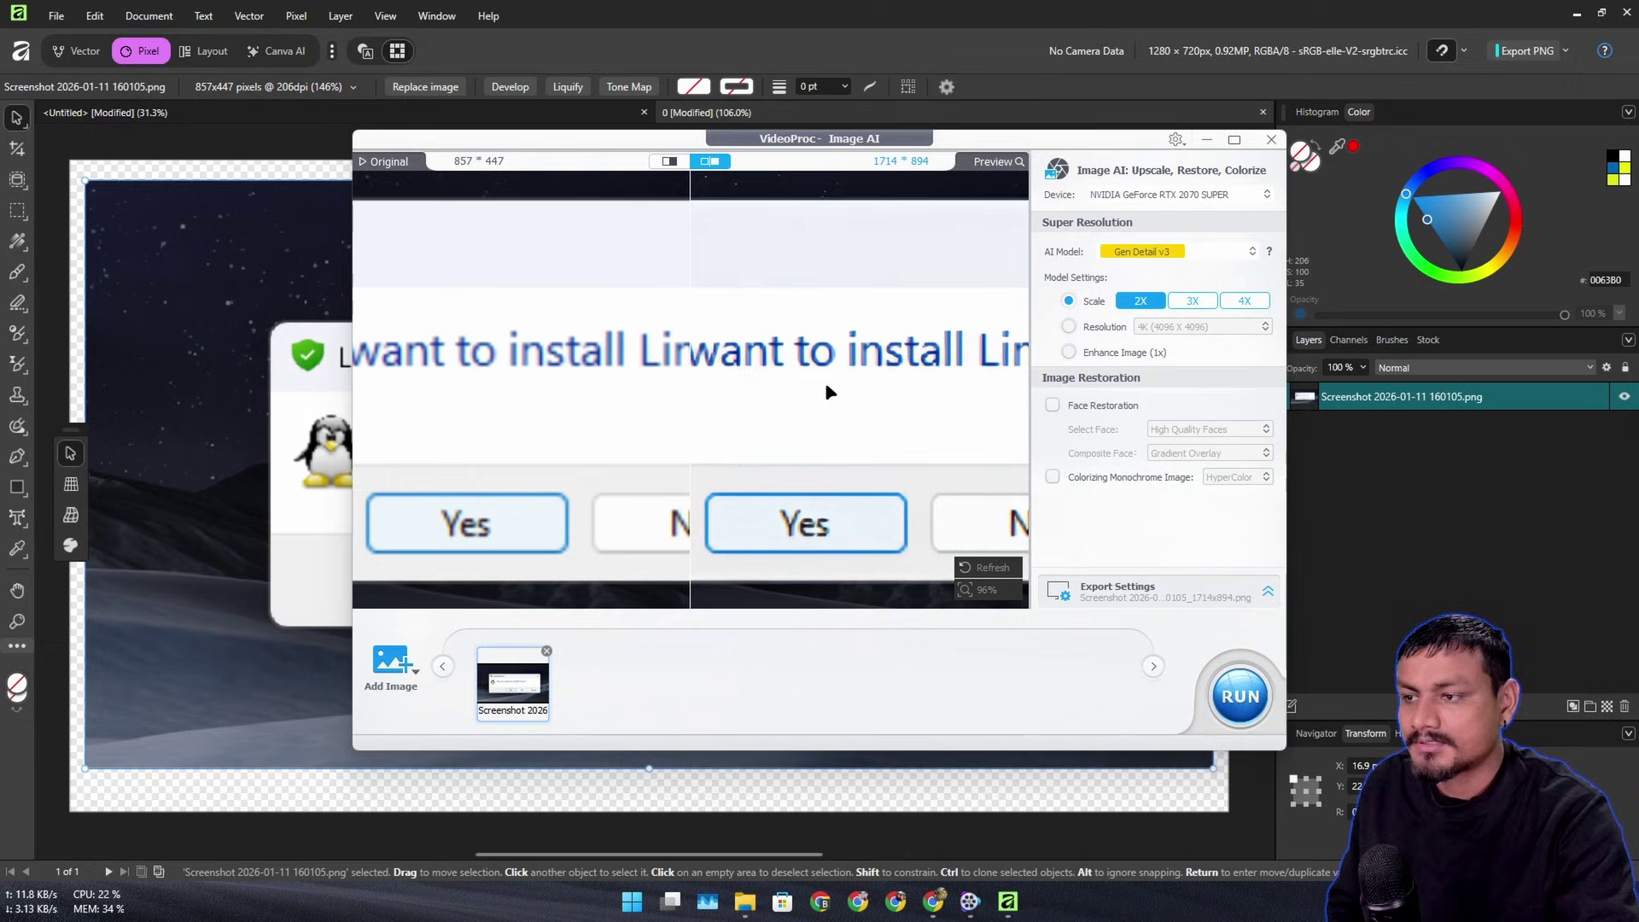
left_click_drag(676, 387, 822, 371)
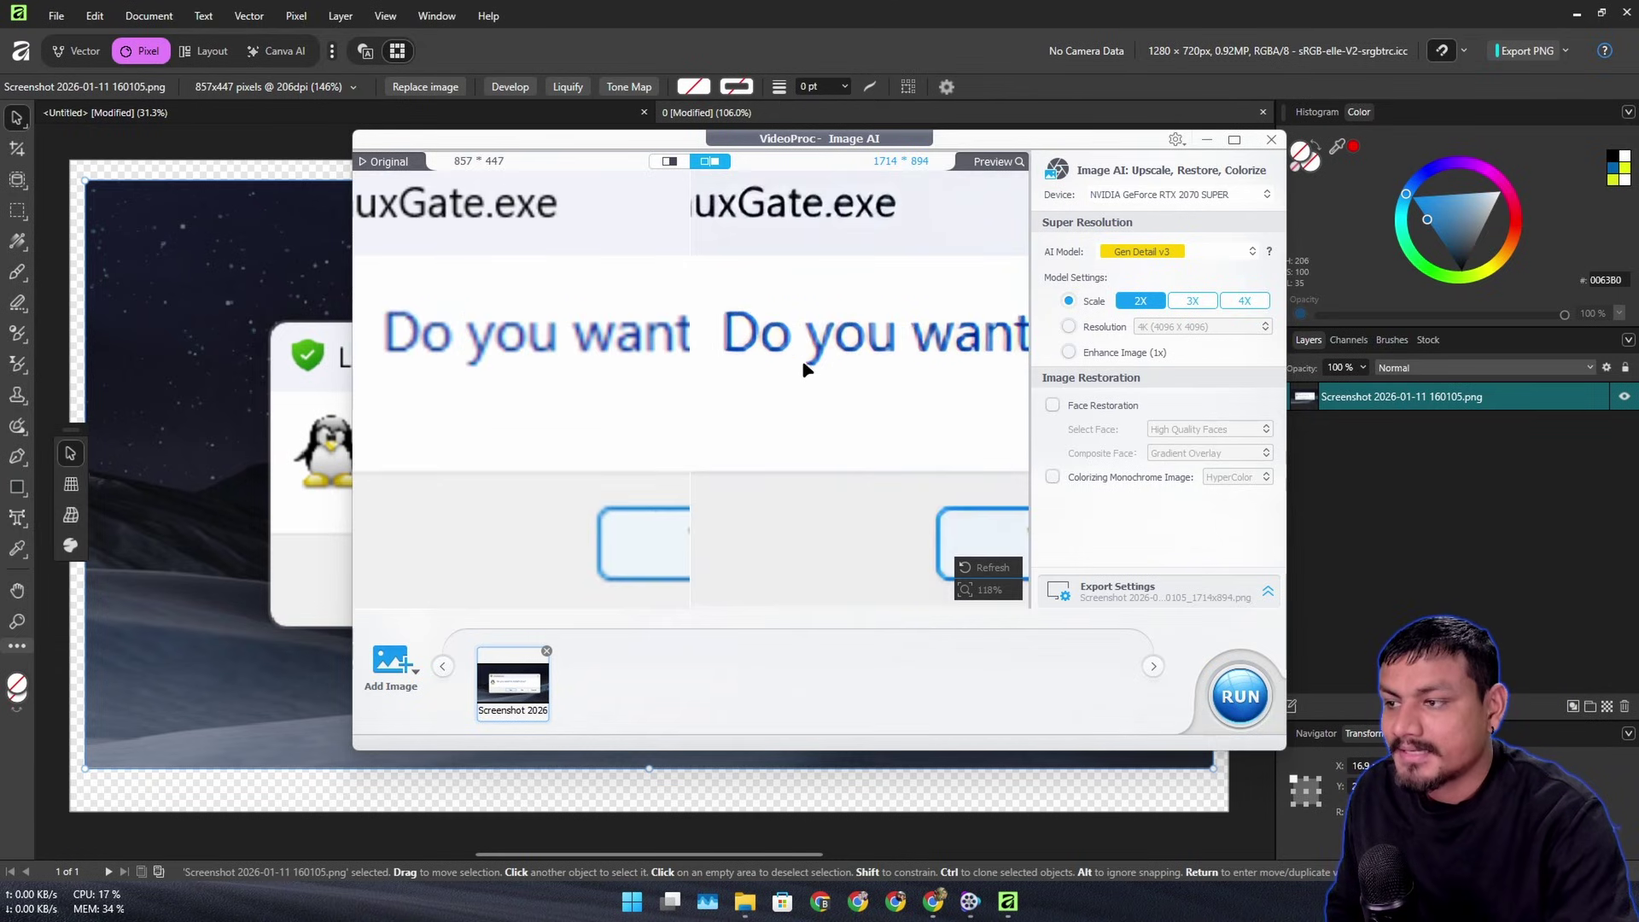
scroll(771, 347, "down", 2)
scroll(792, 348, "down", 2)
scroll(879, 314, "down", 2)
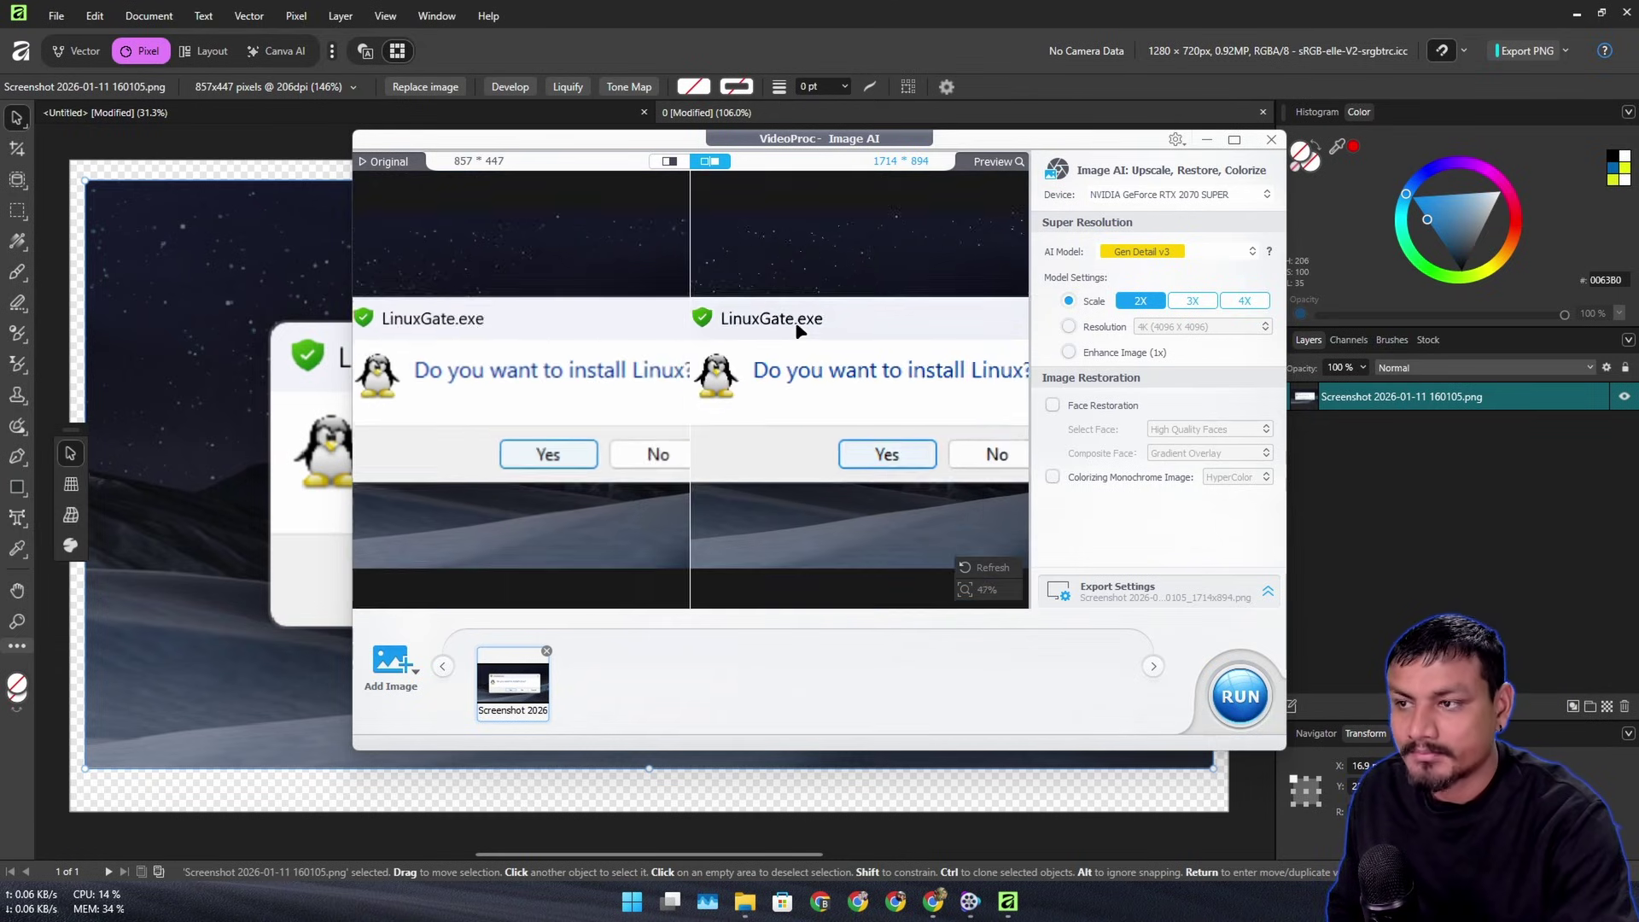
Step: Set Scale to 4X, compare in split view with the divider centred, and run the export
left_click(1243, 300)
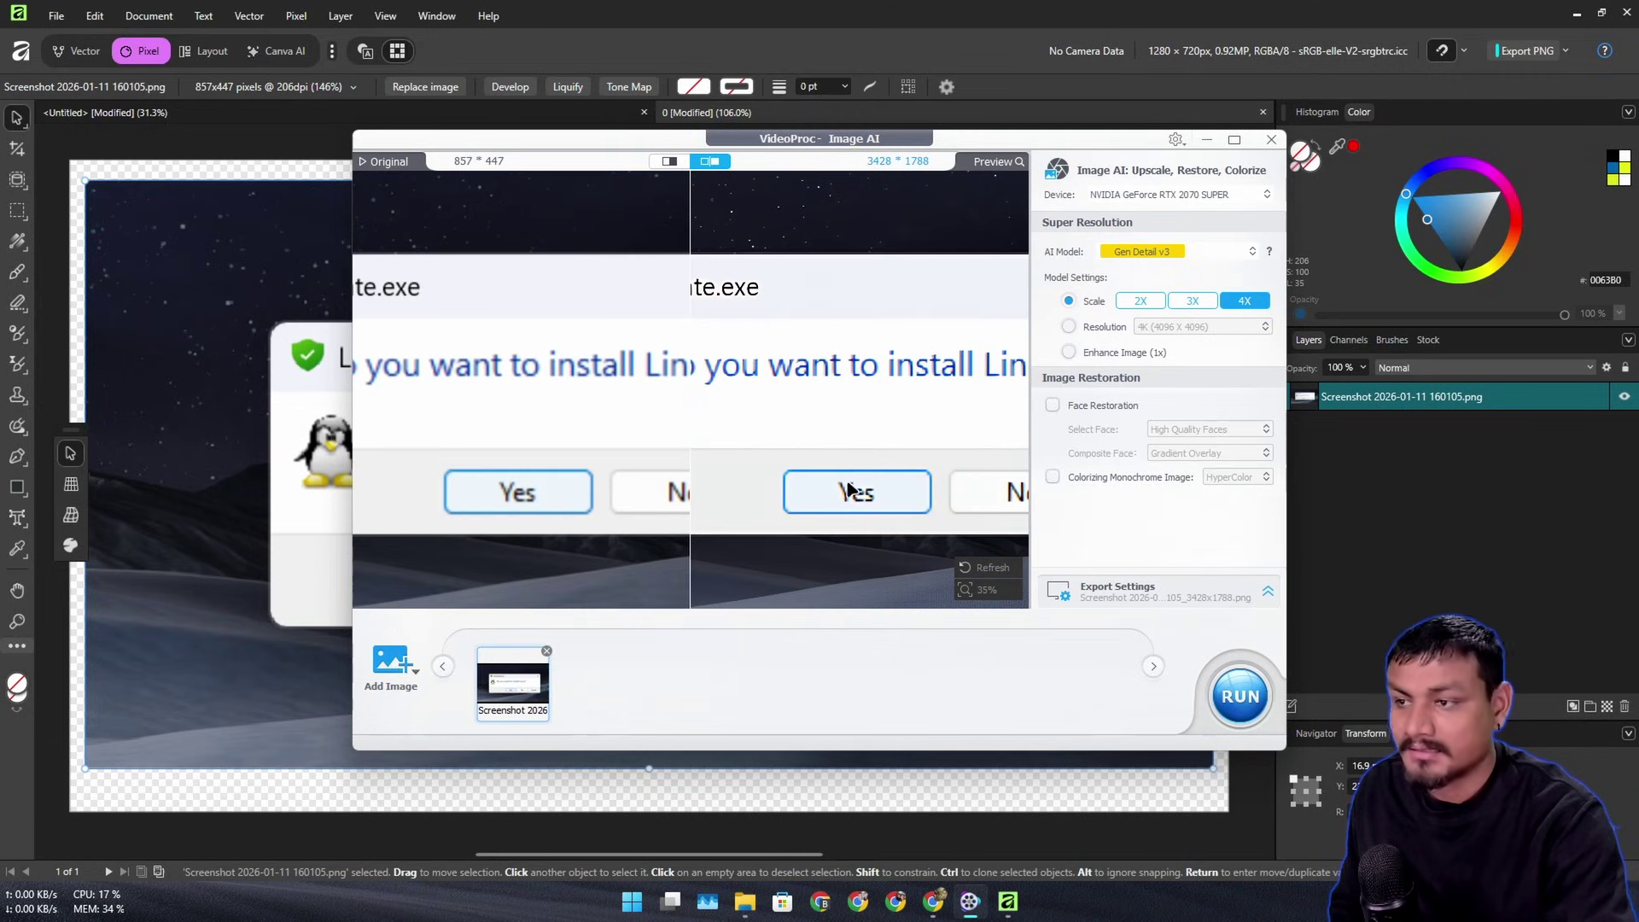
left_click(666, 161)
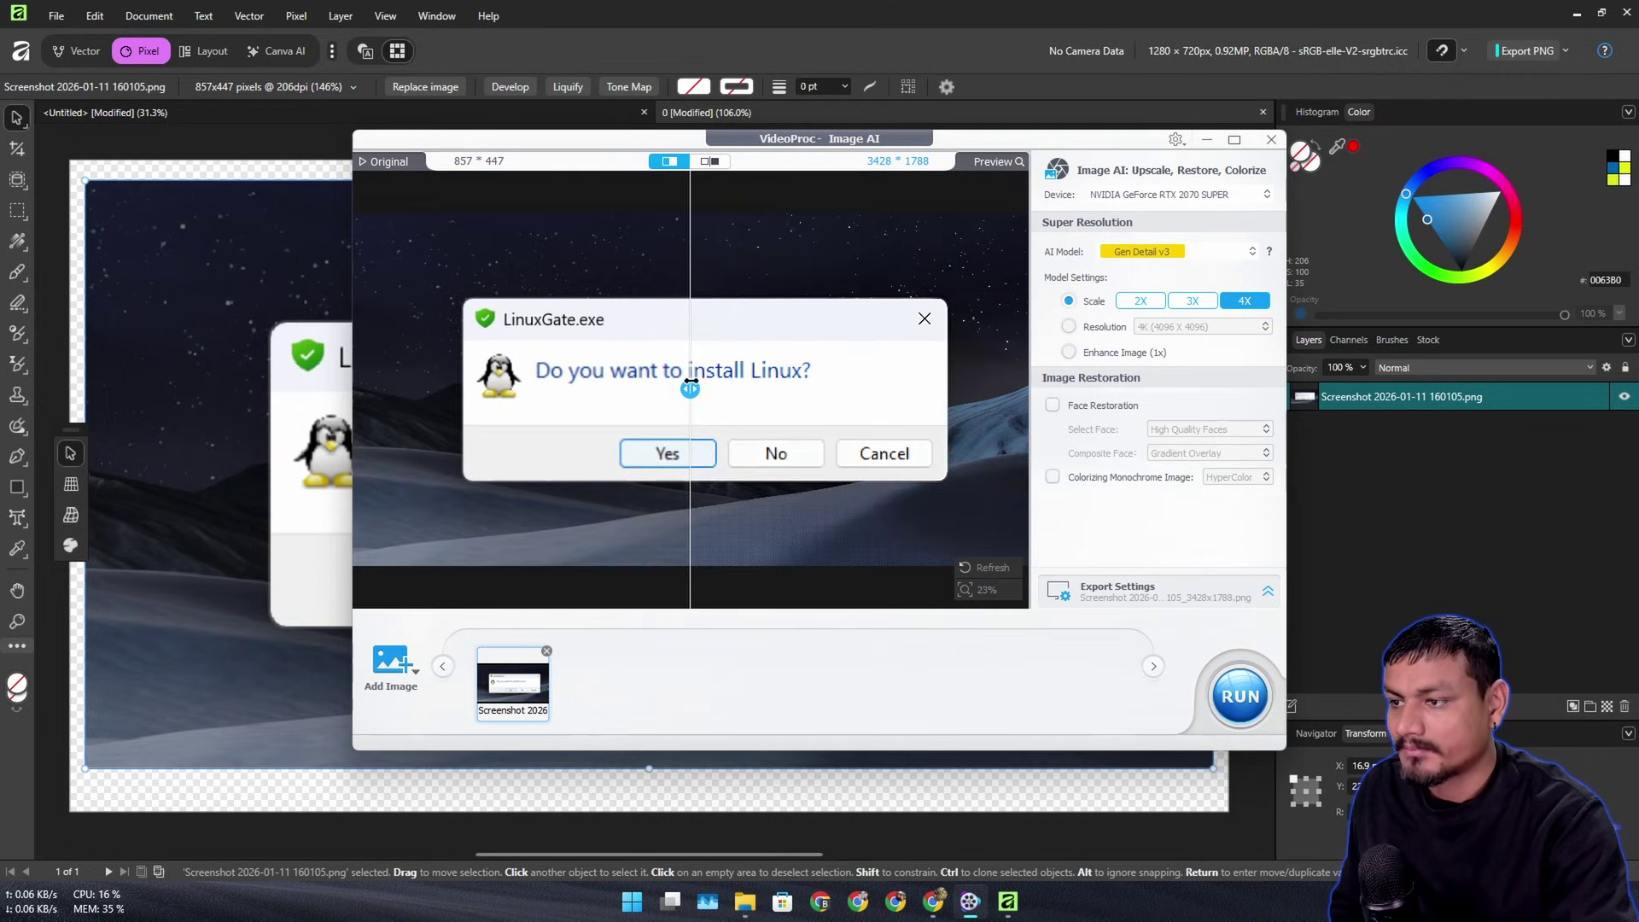
left_click_drag(689, 388, 751, 389)
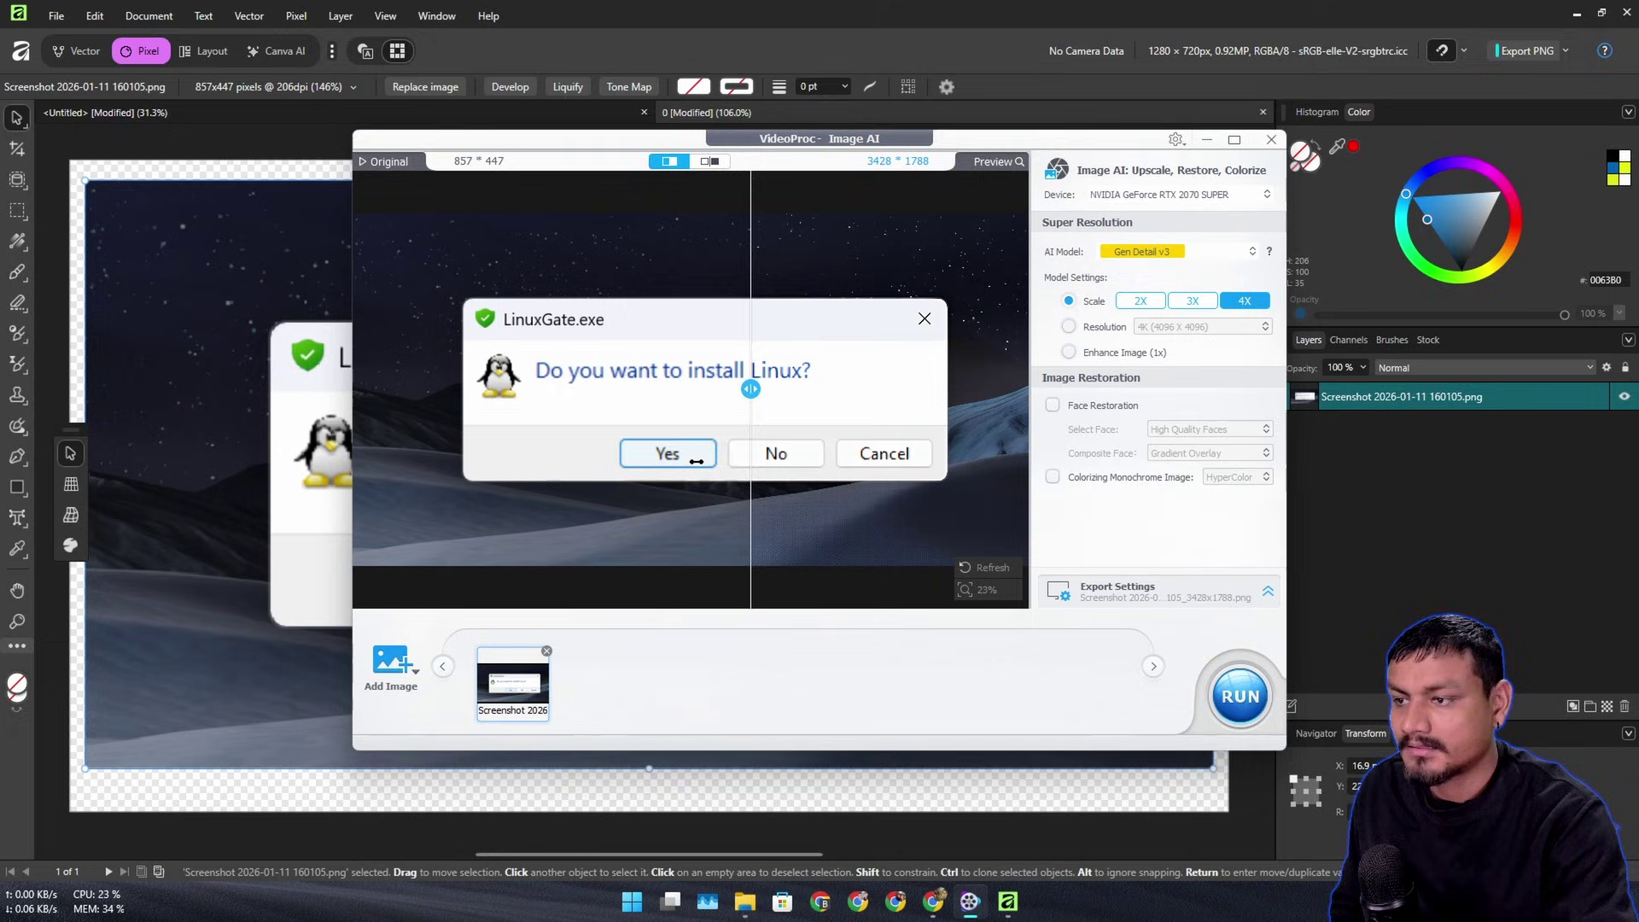
mouse_move(697, 461)
left_mouse_down()
mouse_move(651, 461)
mouse_move(688, 461)
left_mouse_up()
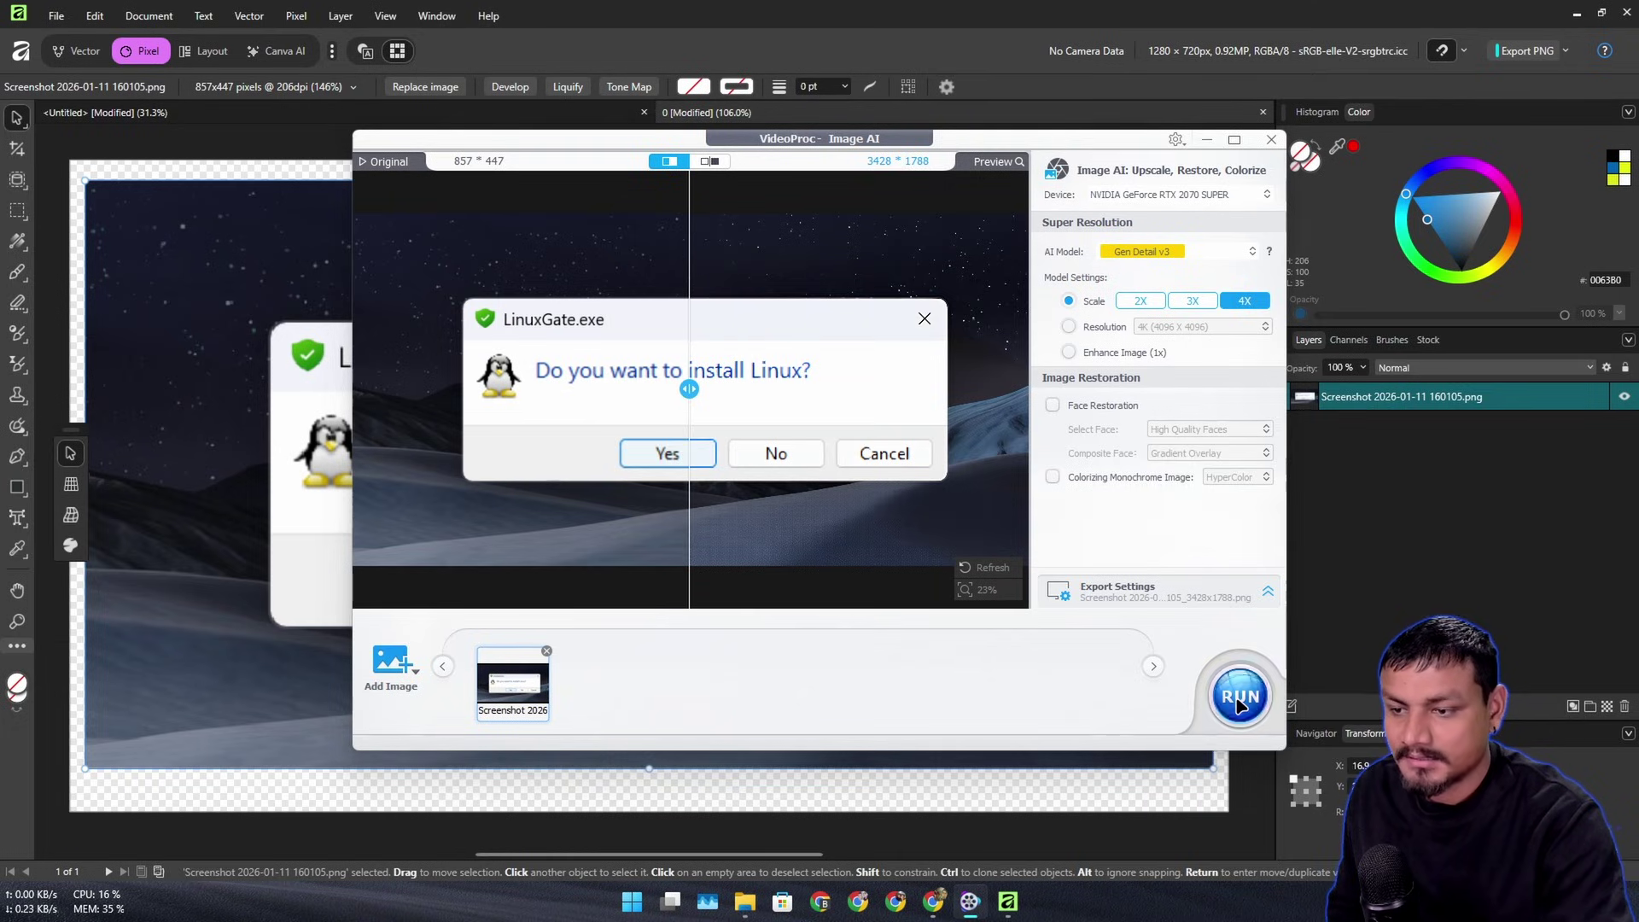
left_click(1239, 696)
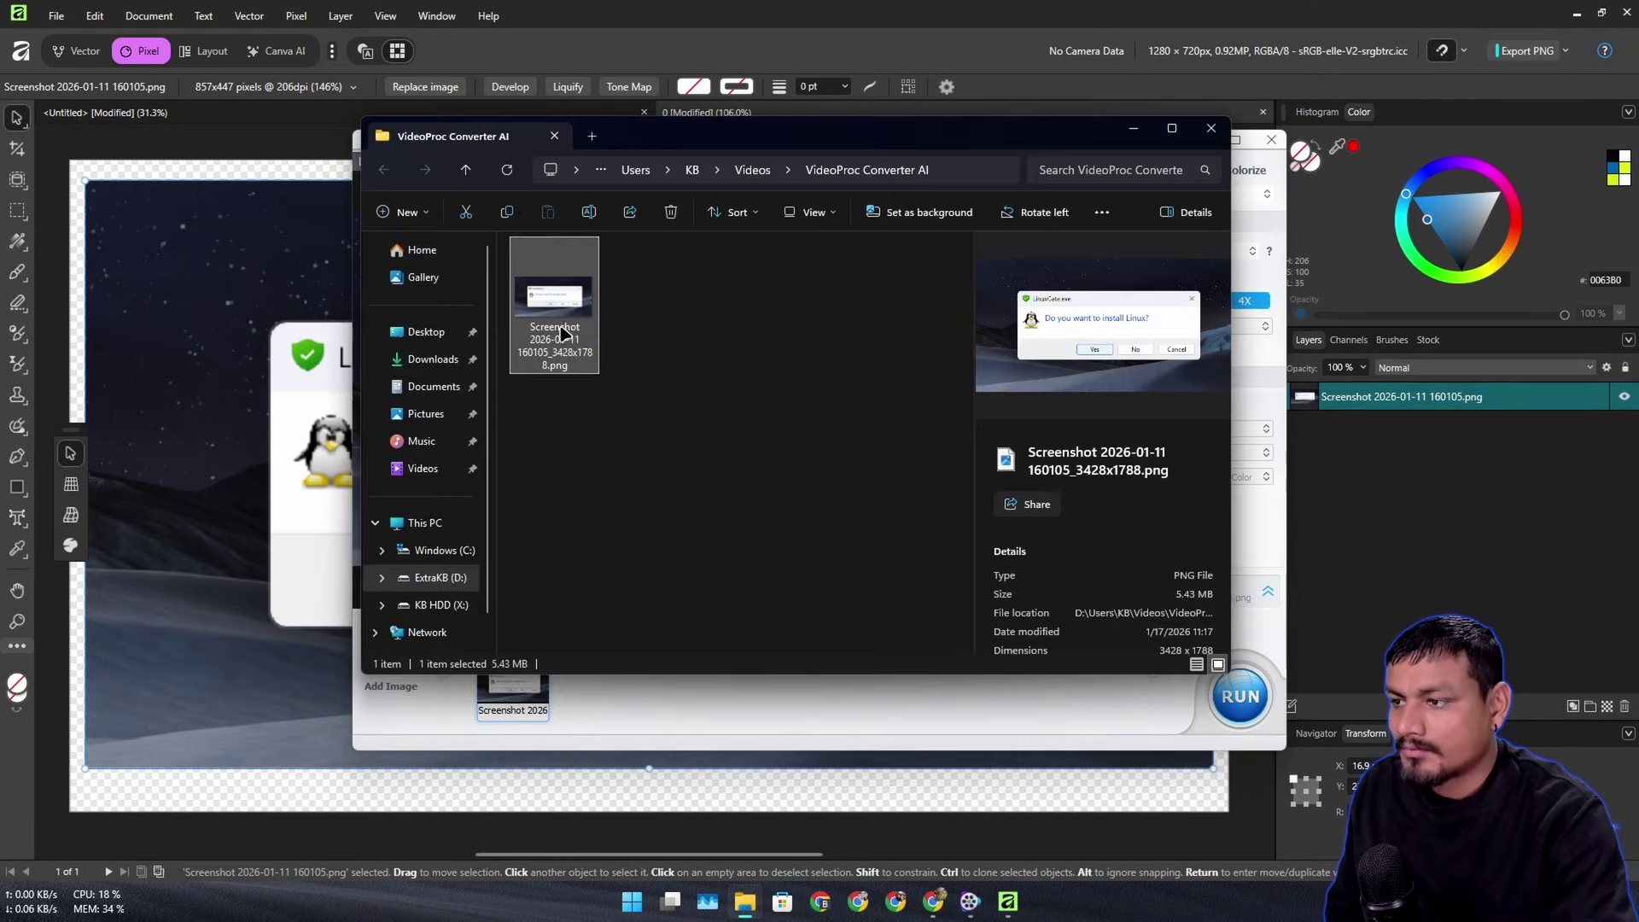
Step: Add the upscaled PNG to the canvas, scaled to about 46% and aligned over the original
left_click_drag(562, 333, 604, 380)
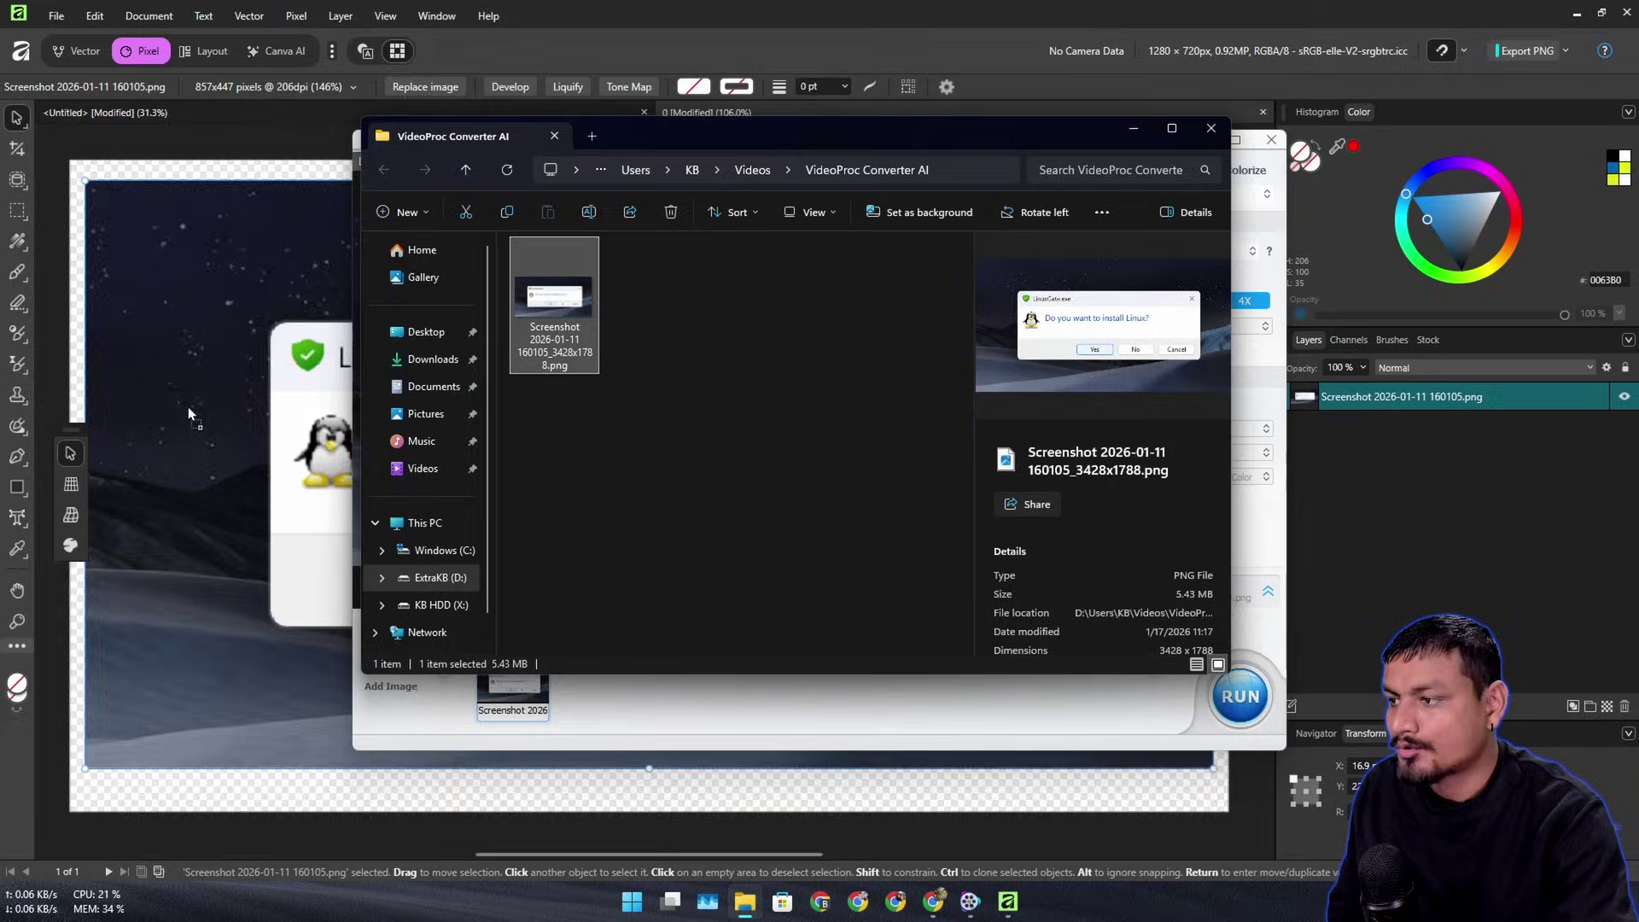
left_click_drag(190, 414, 190, 413)
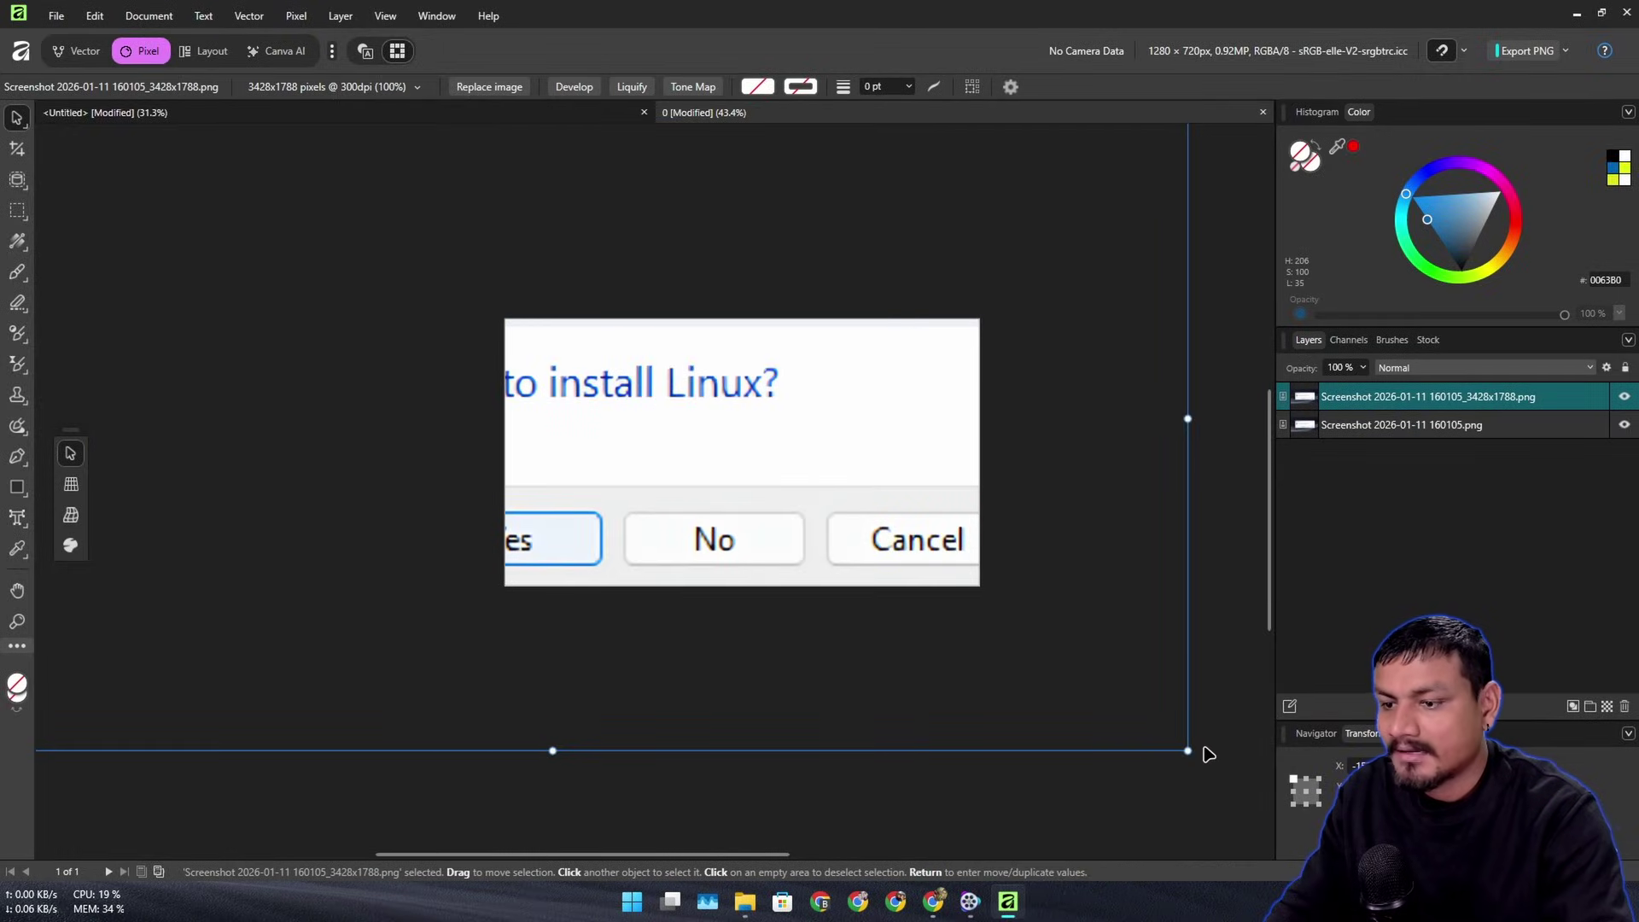
left_click_drag(1187, 750, 844, 495)
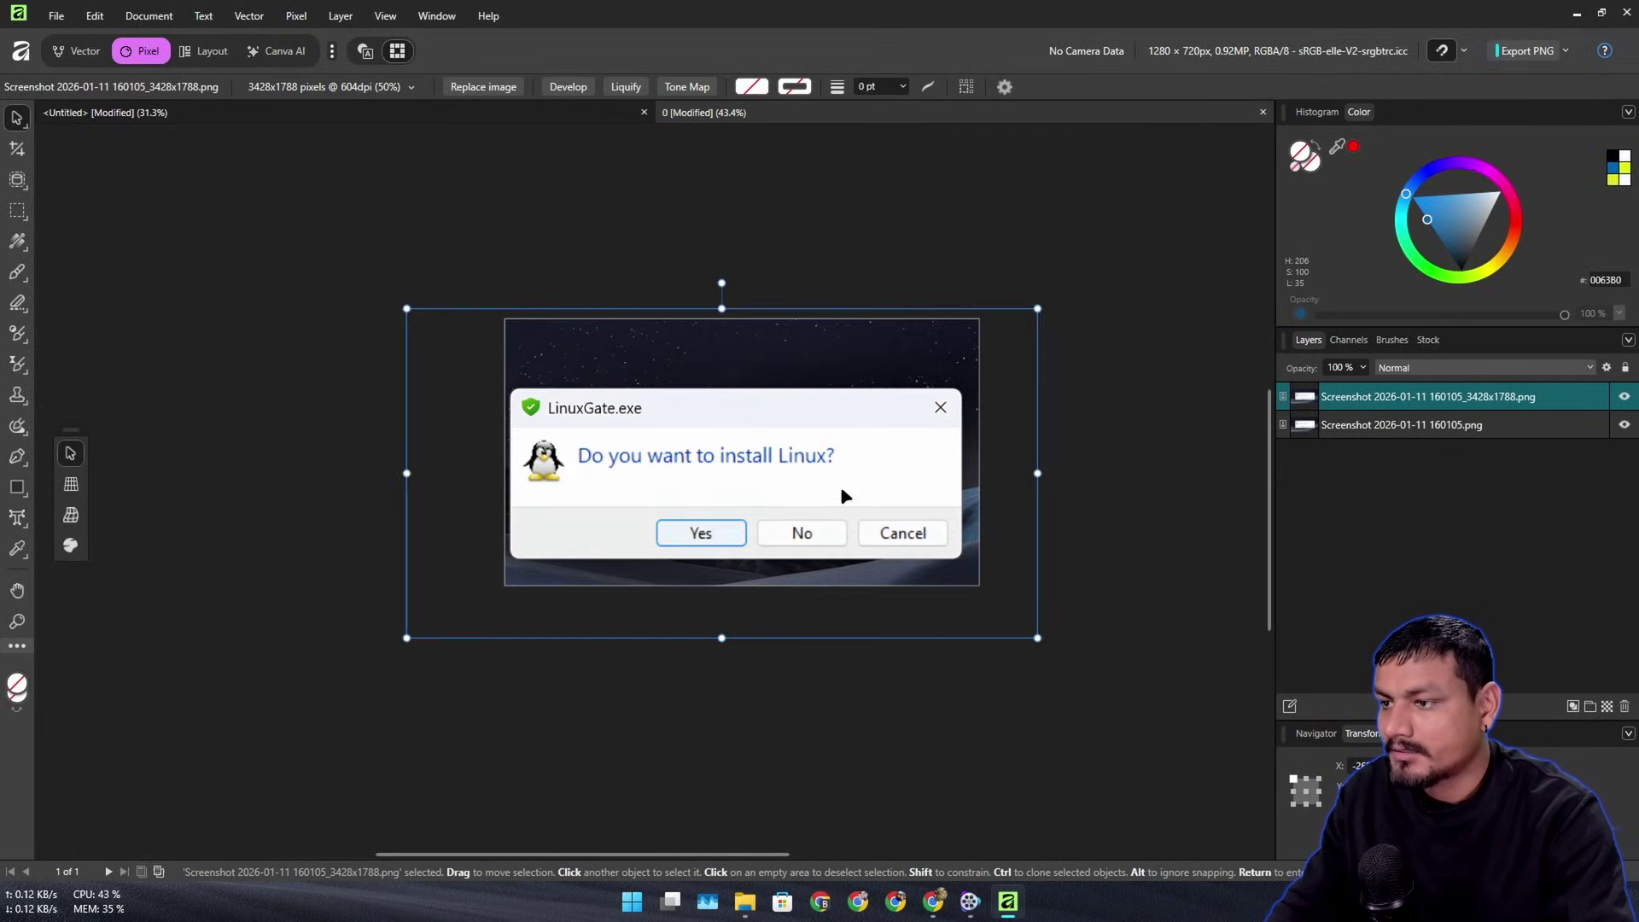
left_click_drag(1042, 635, 914, 596)
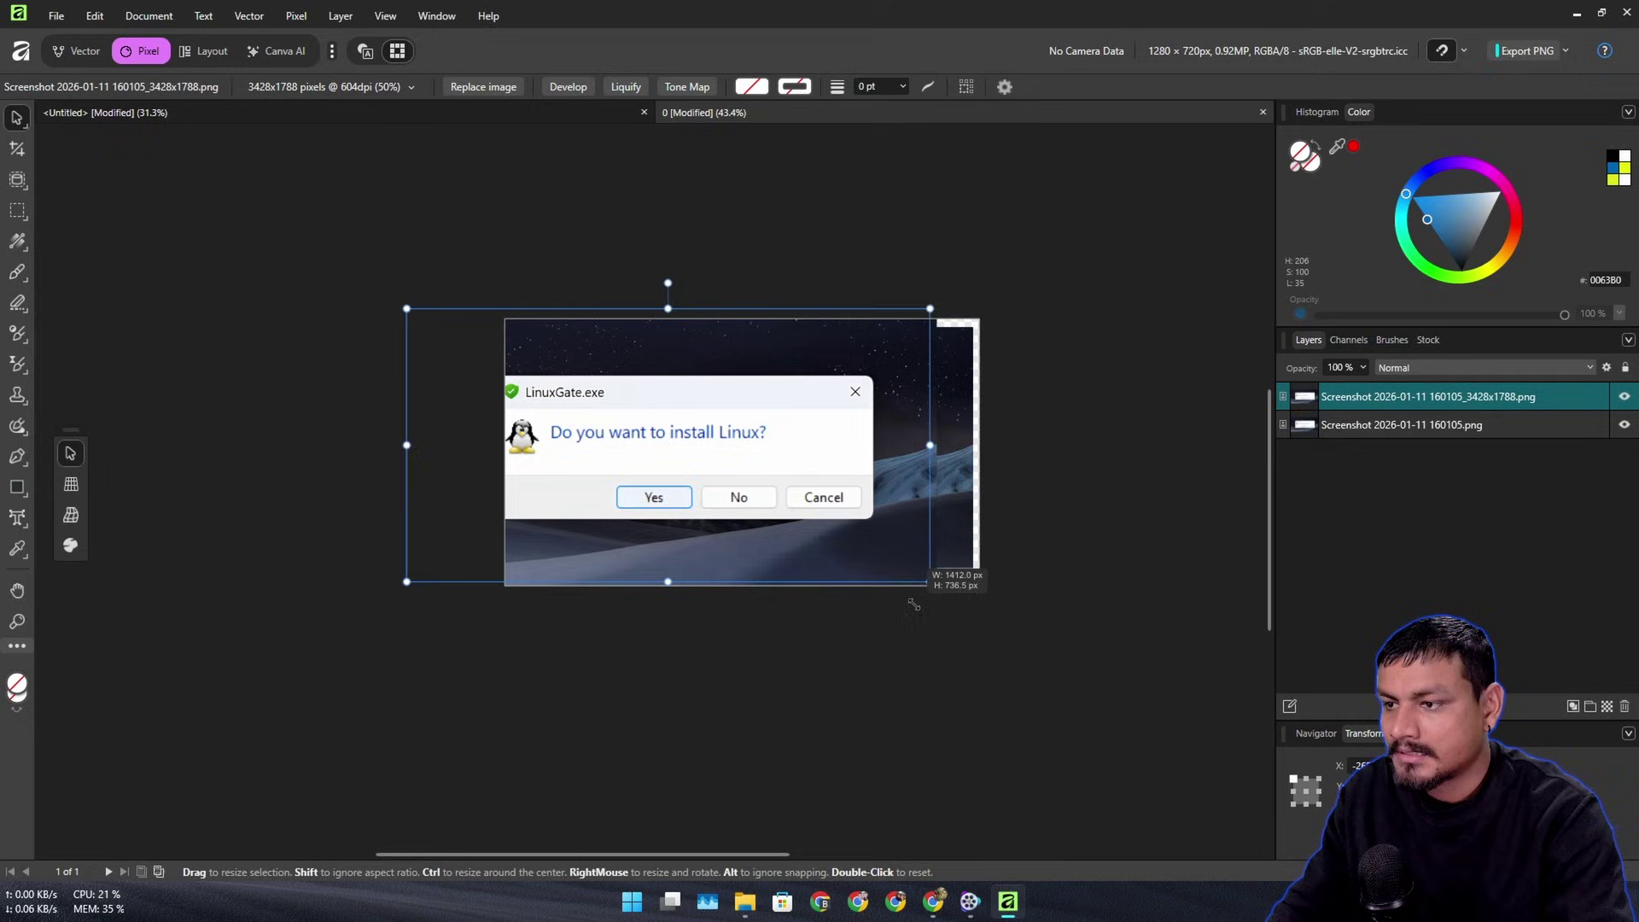
left_click_drag(804, 459, 879, 469)
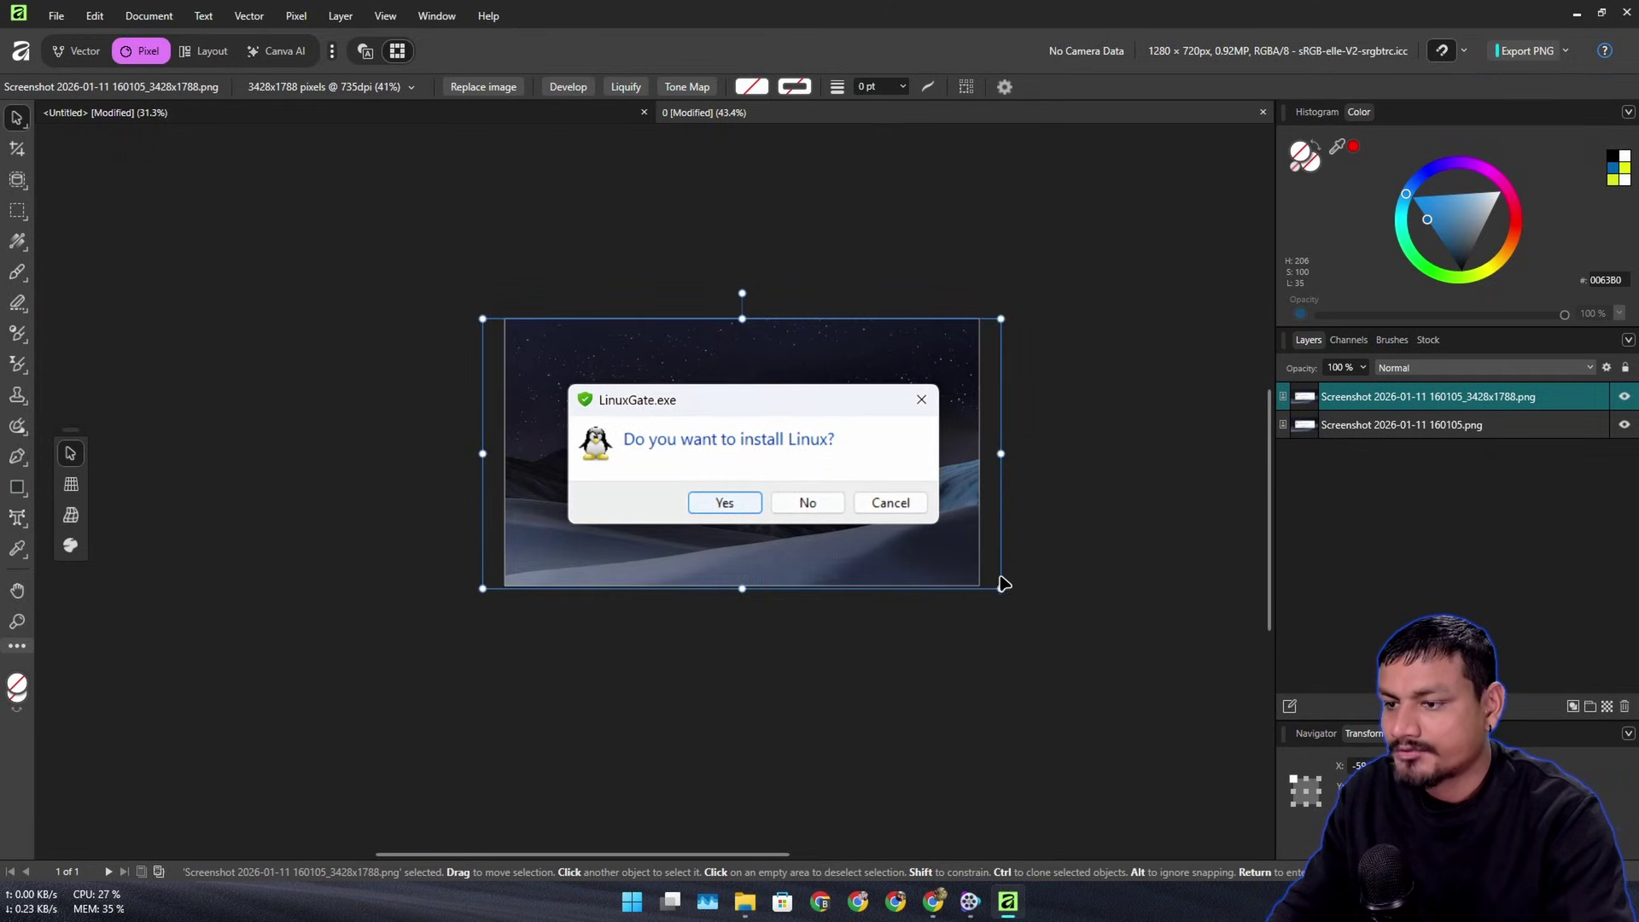
left_click_drag(1001, 589, 1068, 623)
left_click_drag(1045, 546, 999, 510)
left_click(1164, 494)
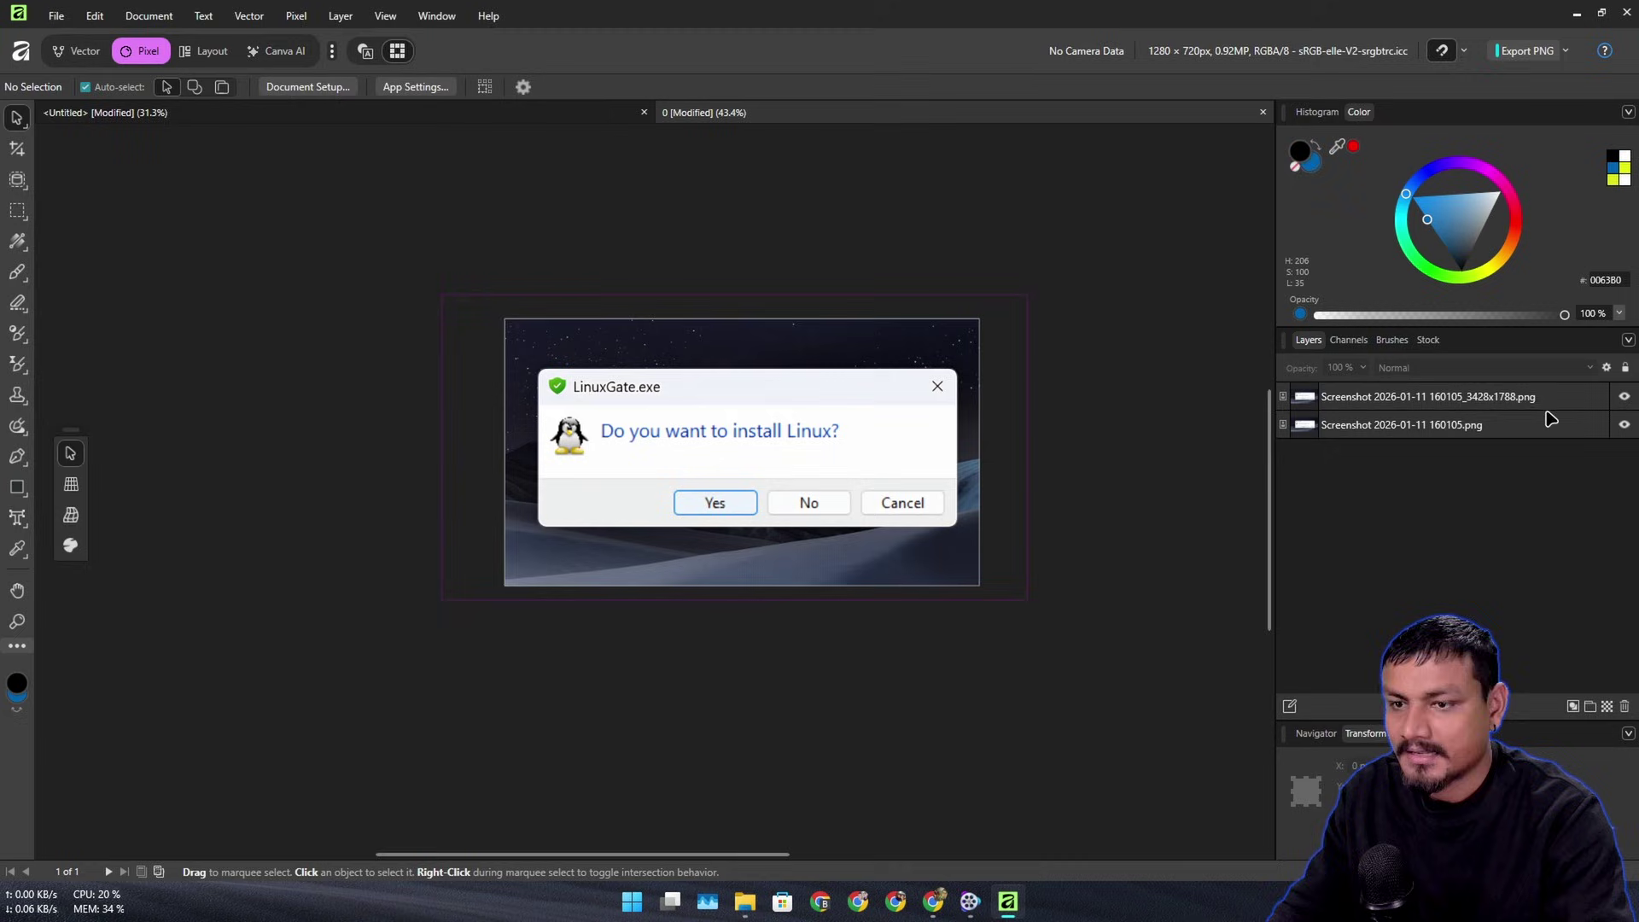
Step: Toggle the upscaled layer's visibility to compare it with the original up close, then minimize Affinity
left_click(1623, 399)
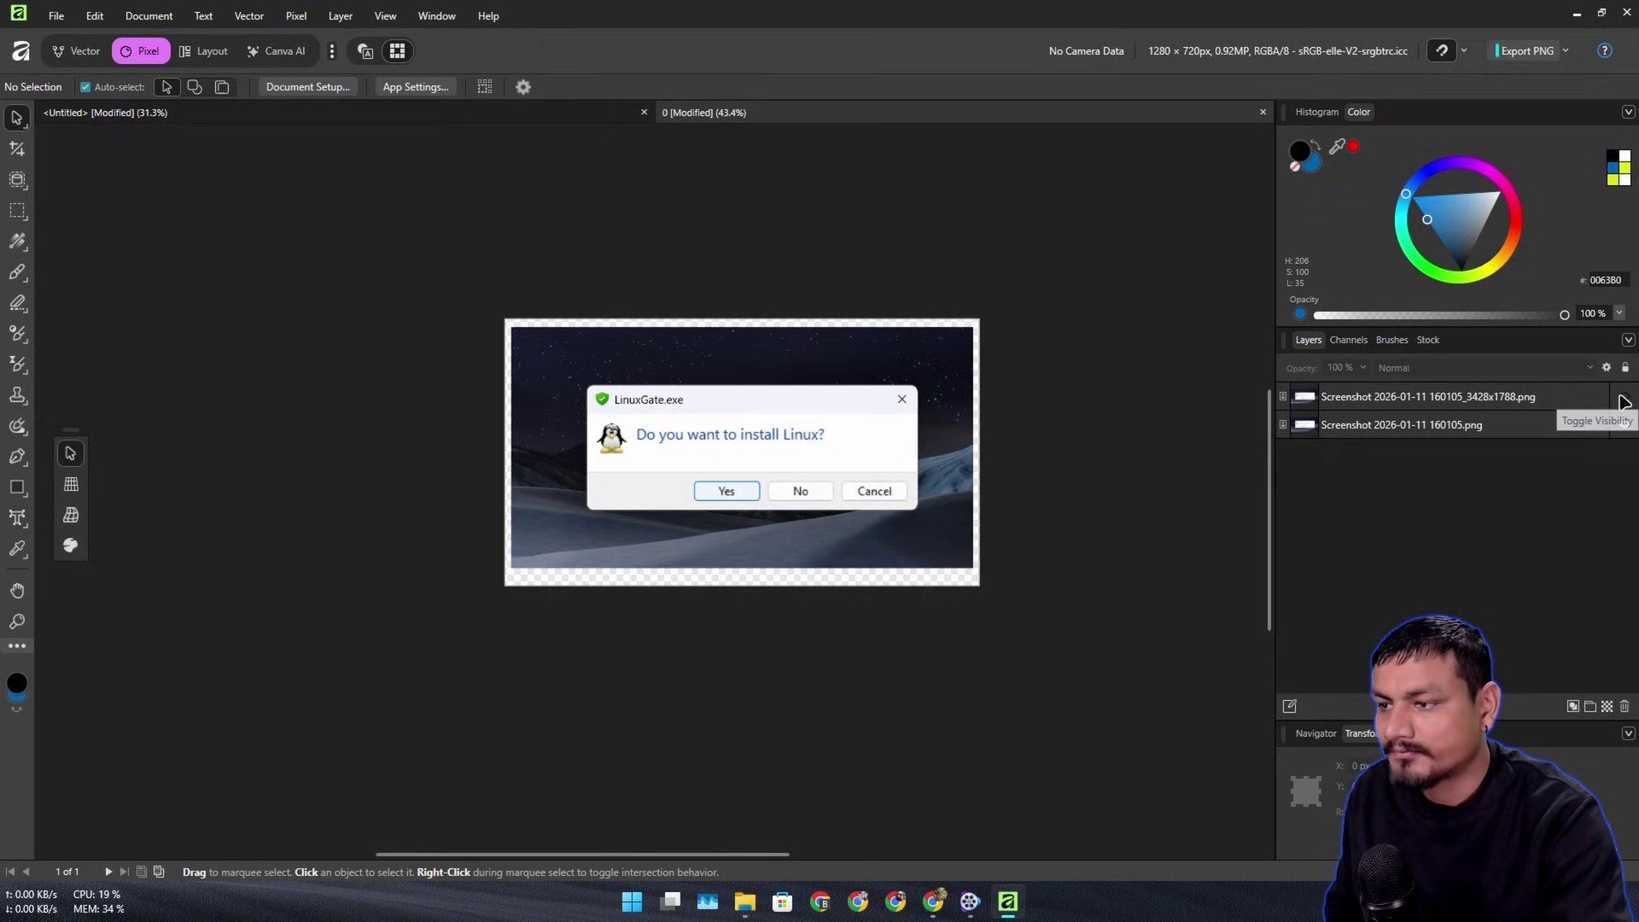
left_click(1623, 399)
left_click(1623, 399)
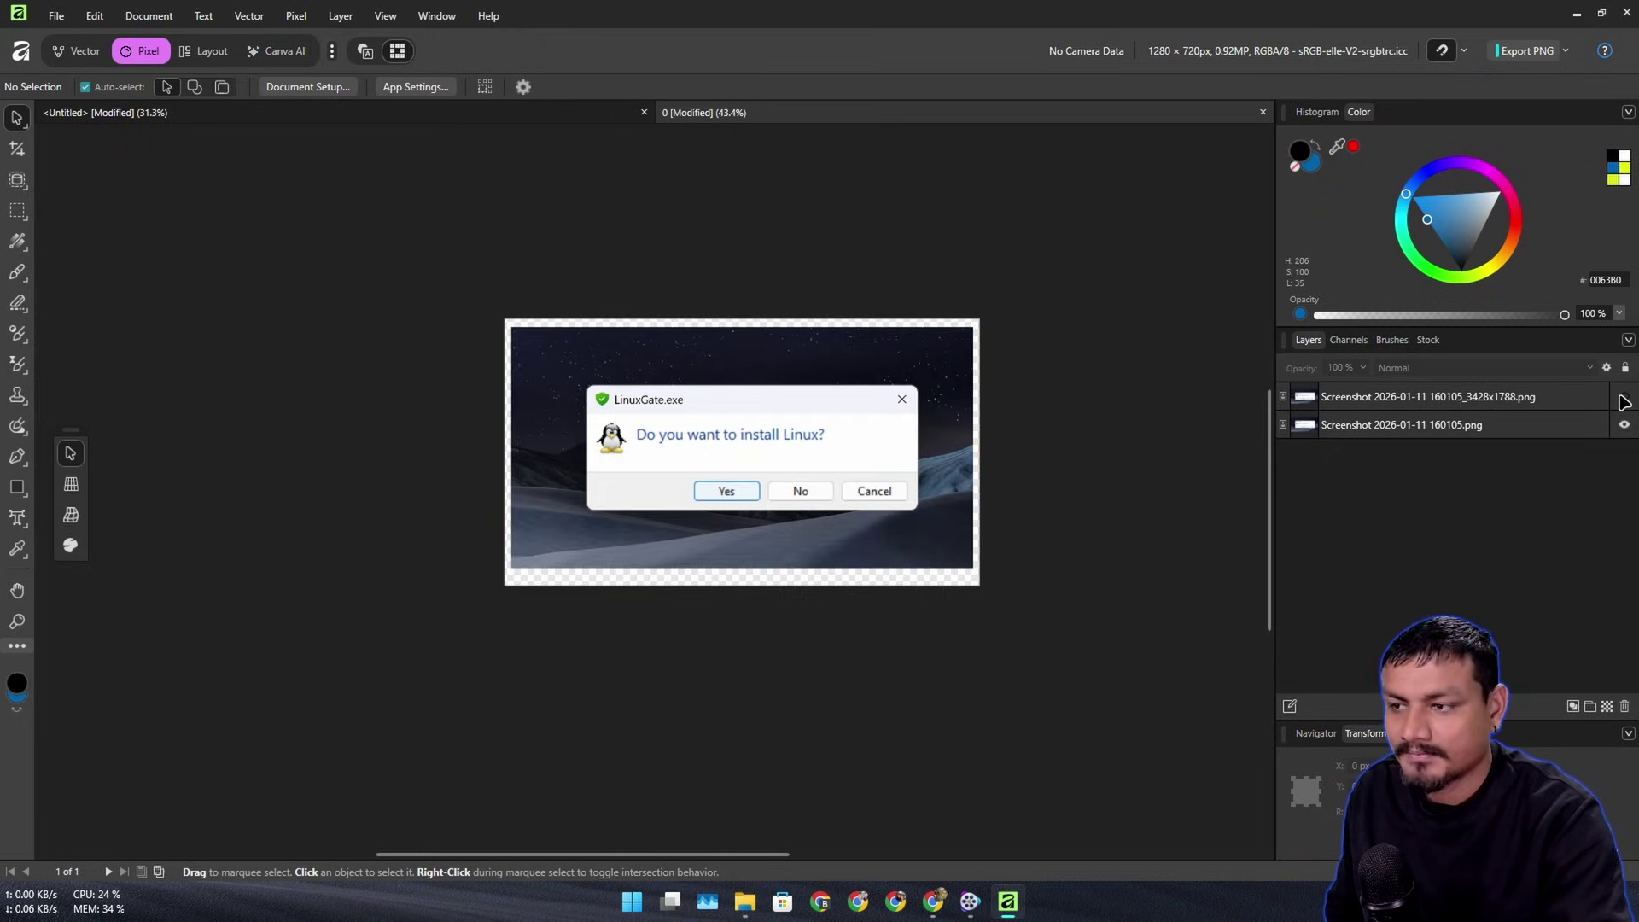
left_click(1622, 399)
scroll(811, 521, "up", 3)
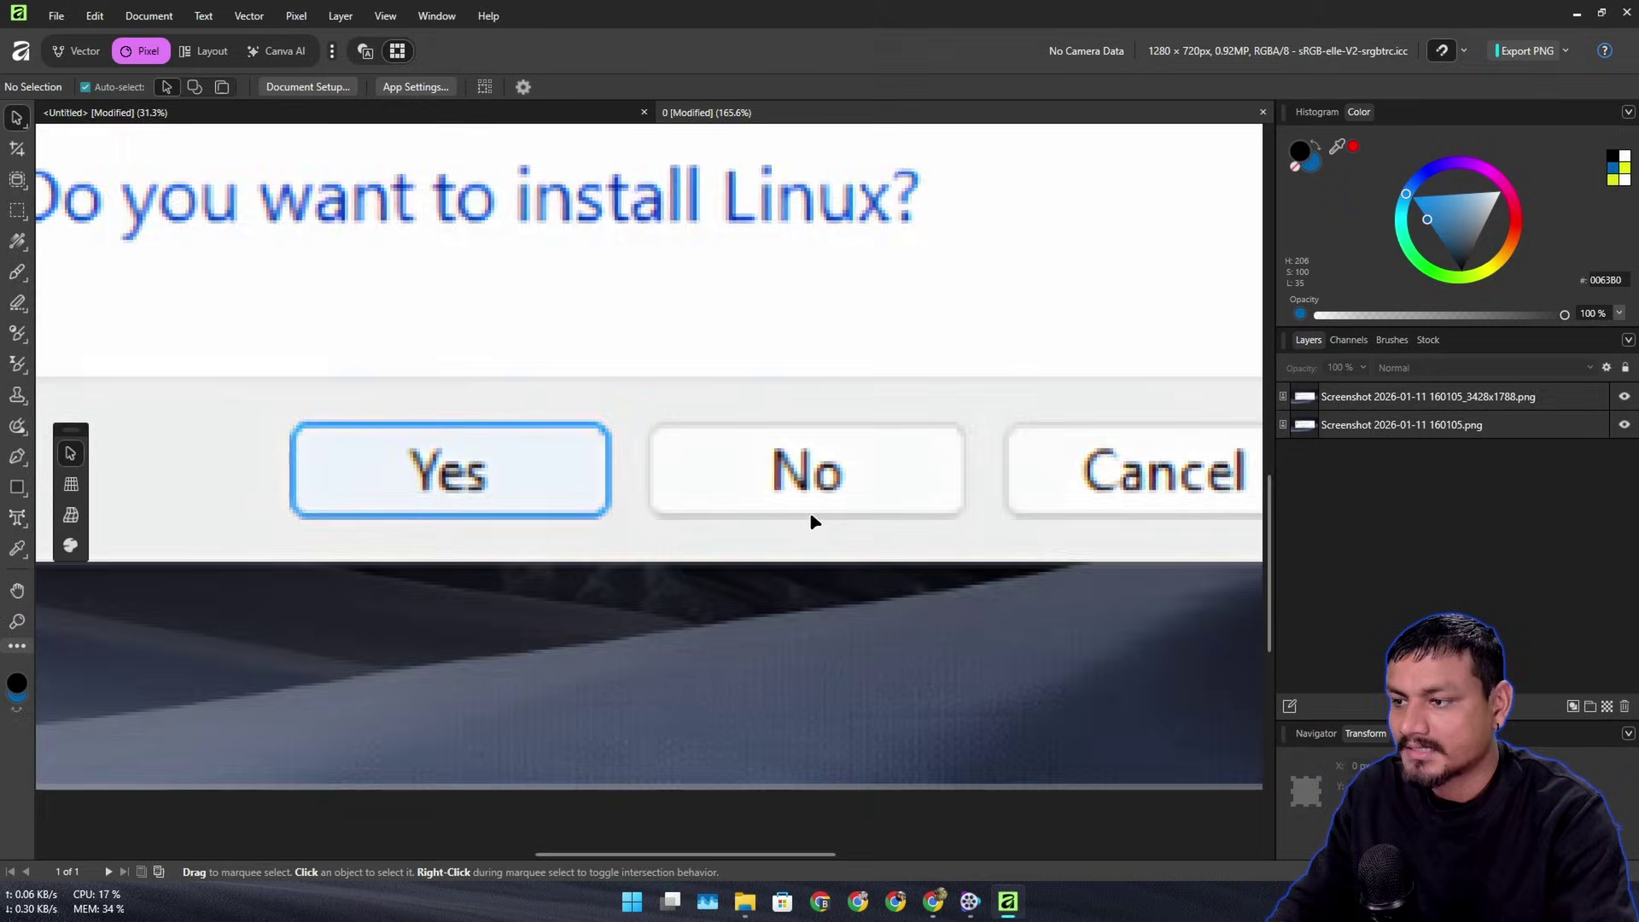
scroll(811, 521, "down", 2)
scroll(810, 521, "up", 1)
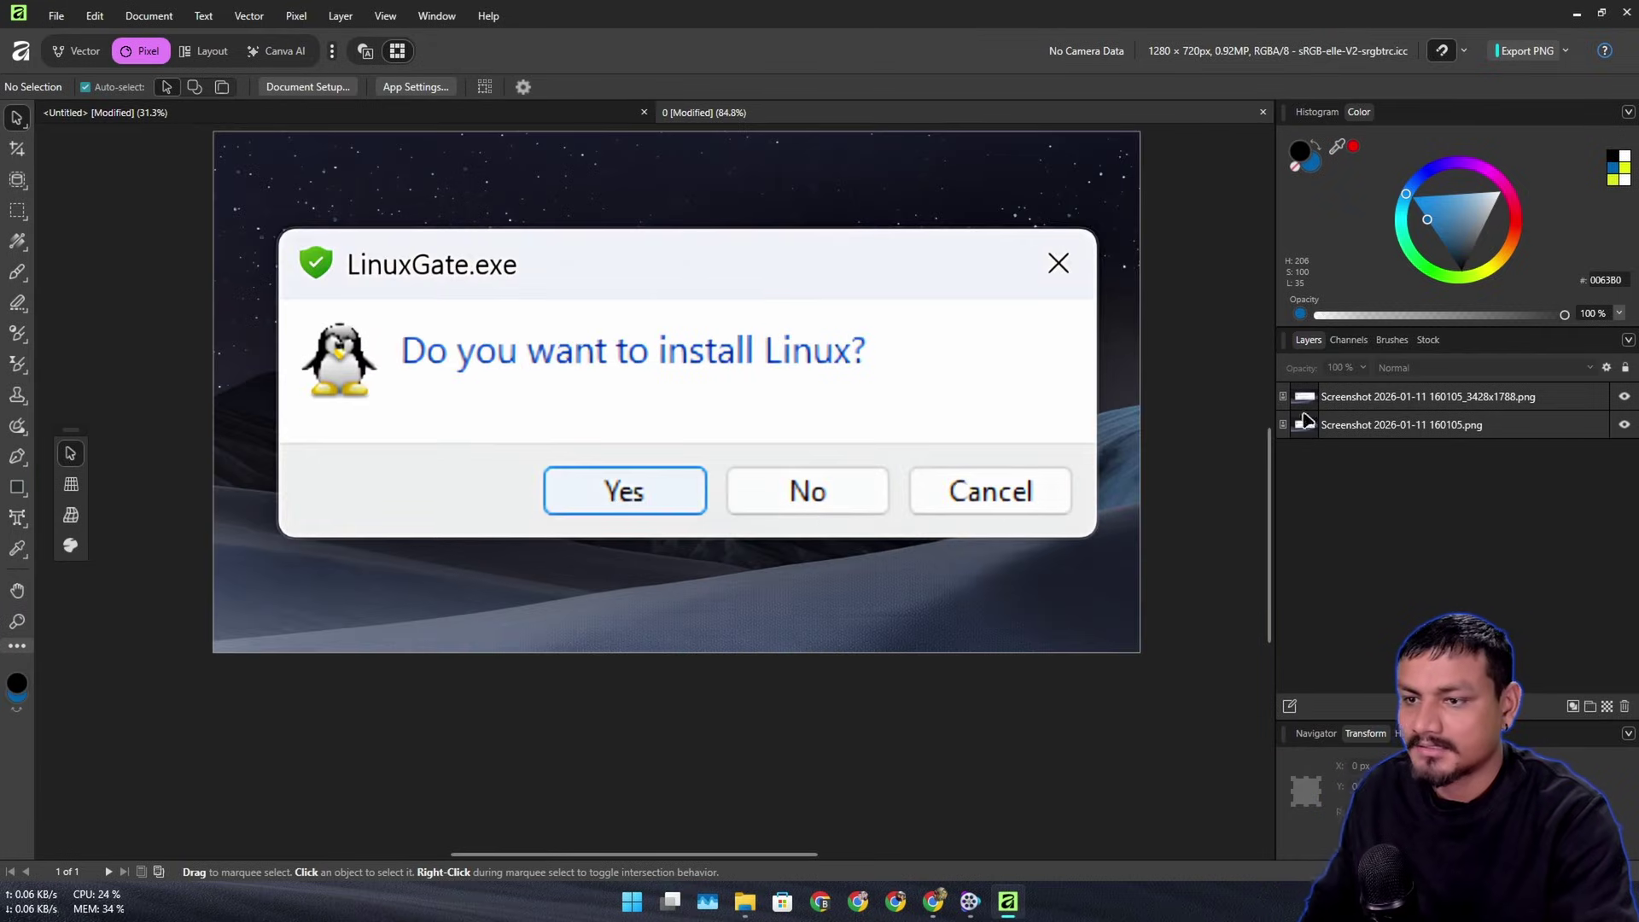
left_click(1624, 397)
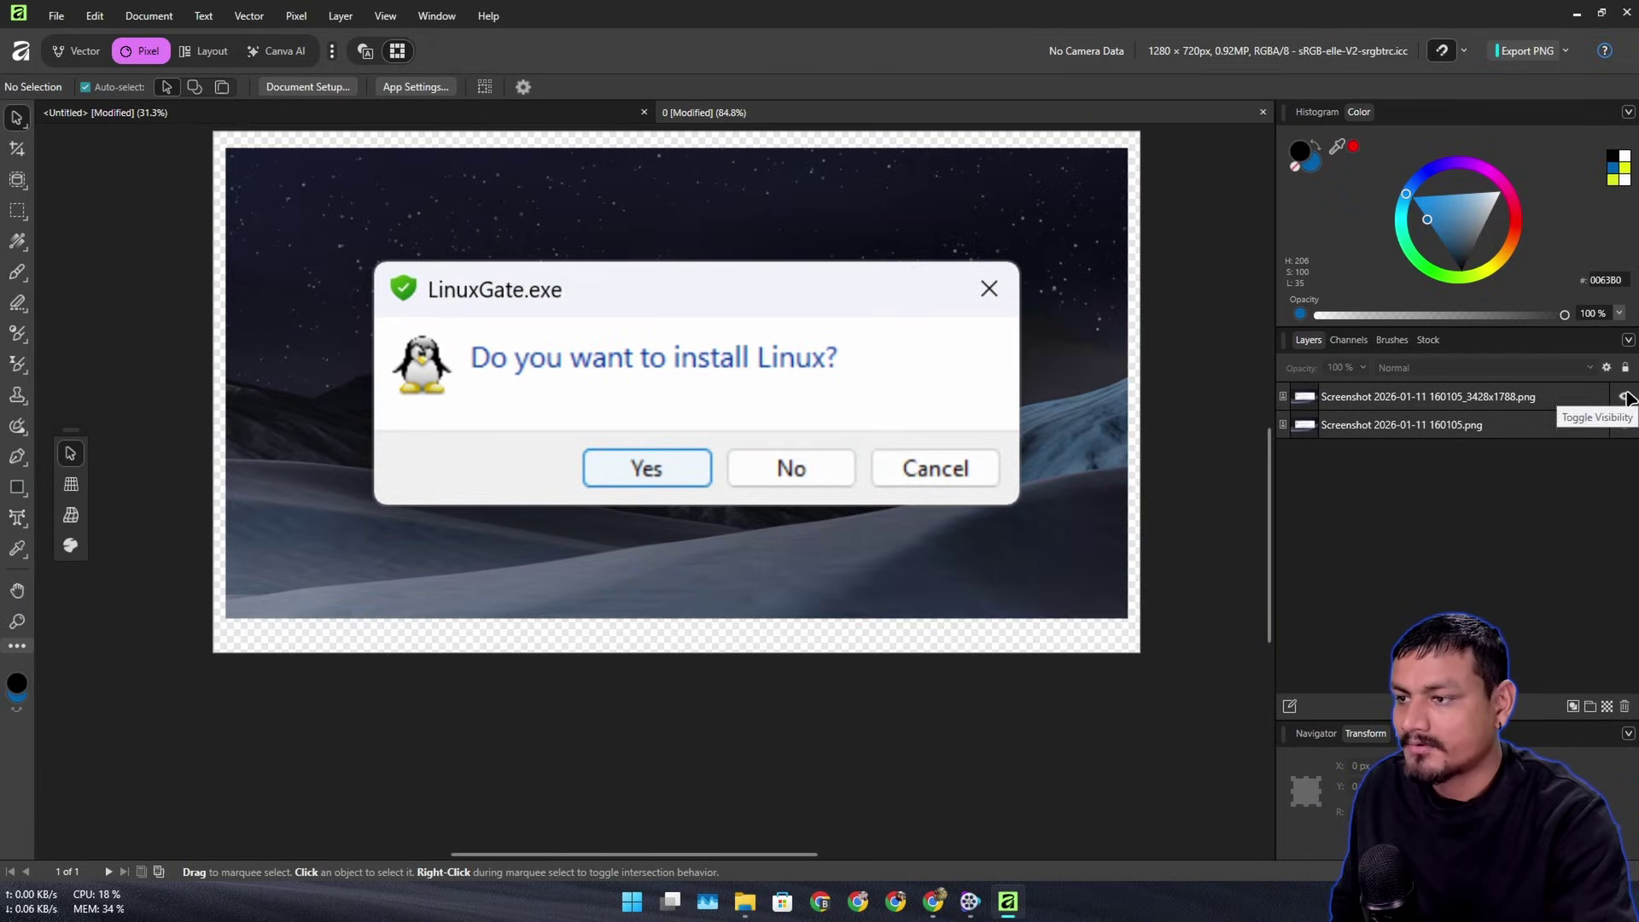
left_click(1623, 397)
scroll(872, 483, "down", 3)
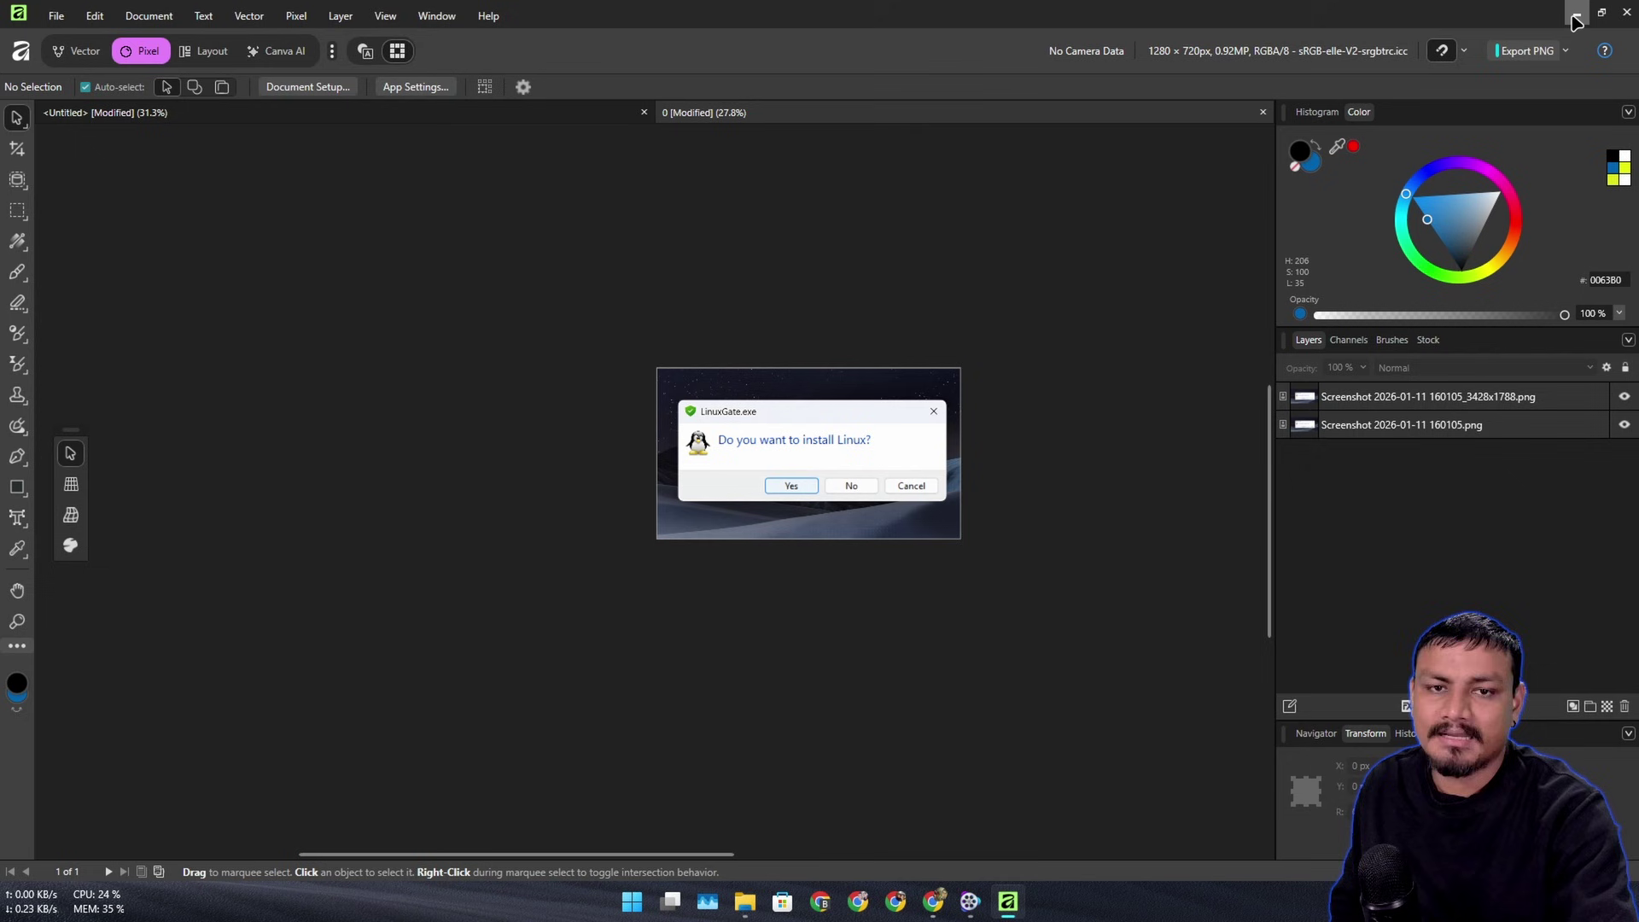
left_click(1574, 15)
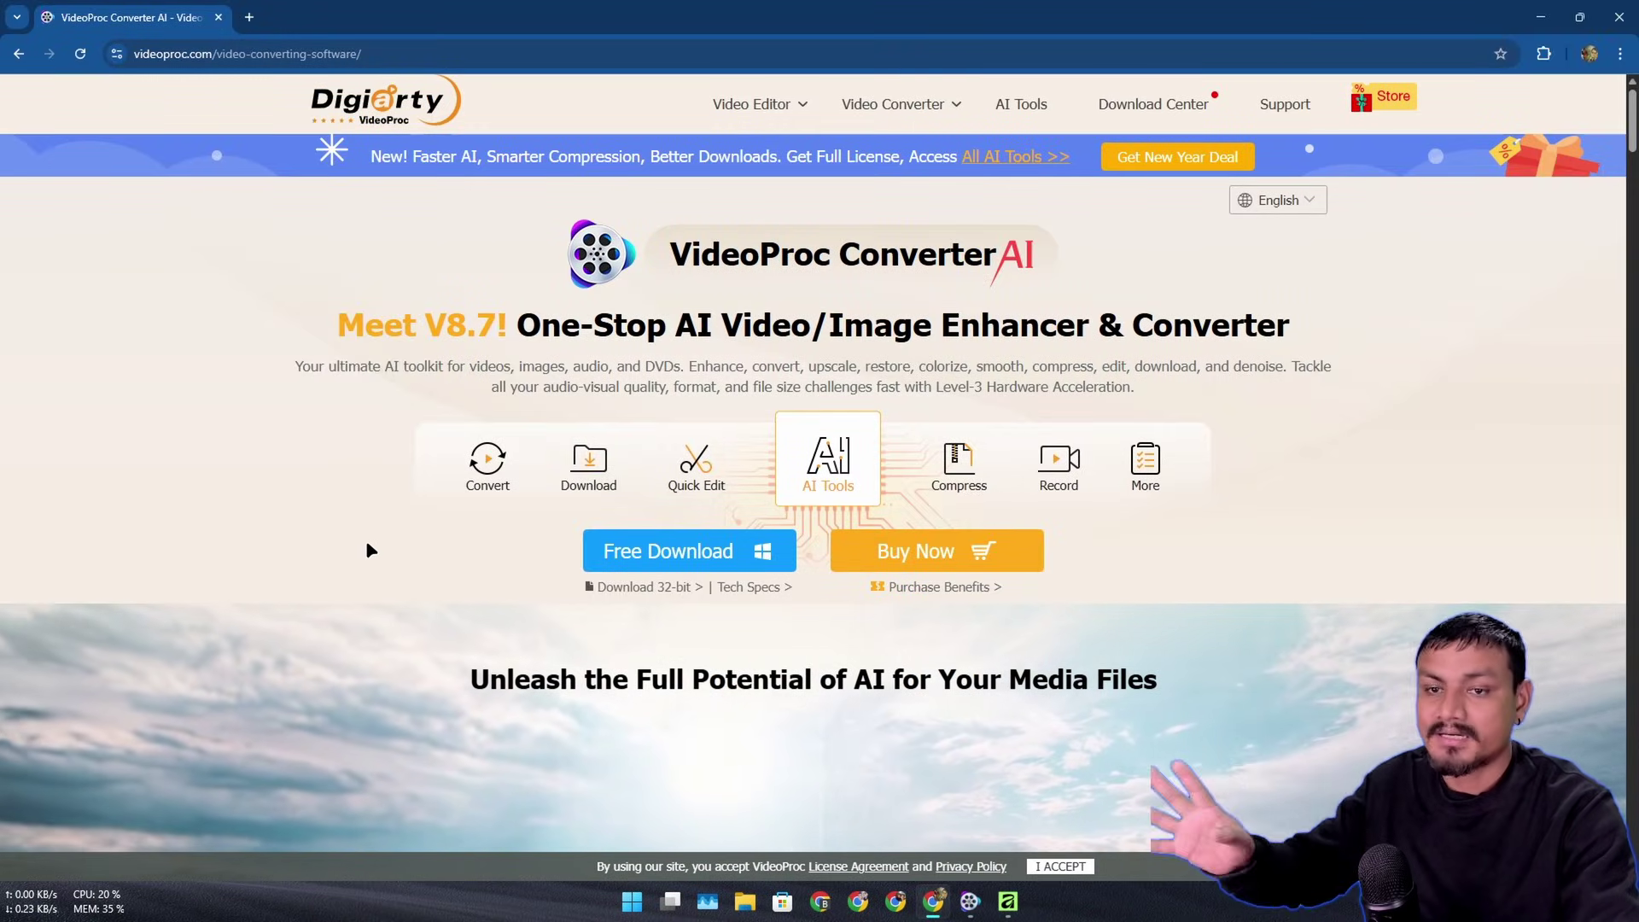
Step: Minimize Chrome so the VideoProc Converter AI main window shows on the desktop
left_click(1549, 19)
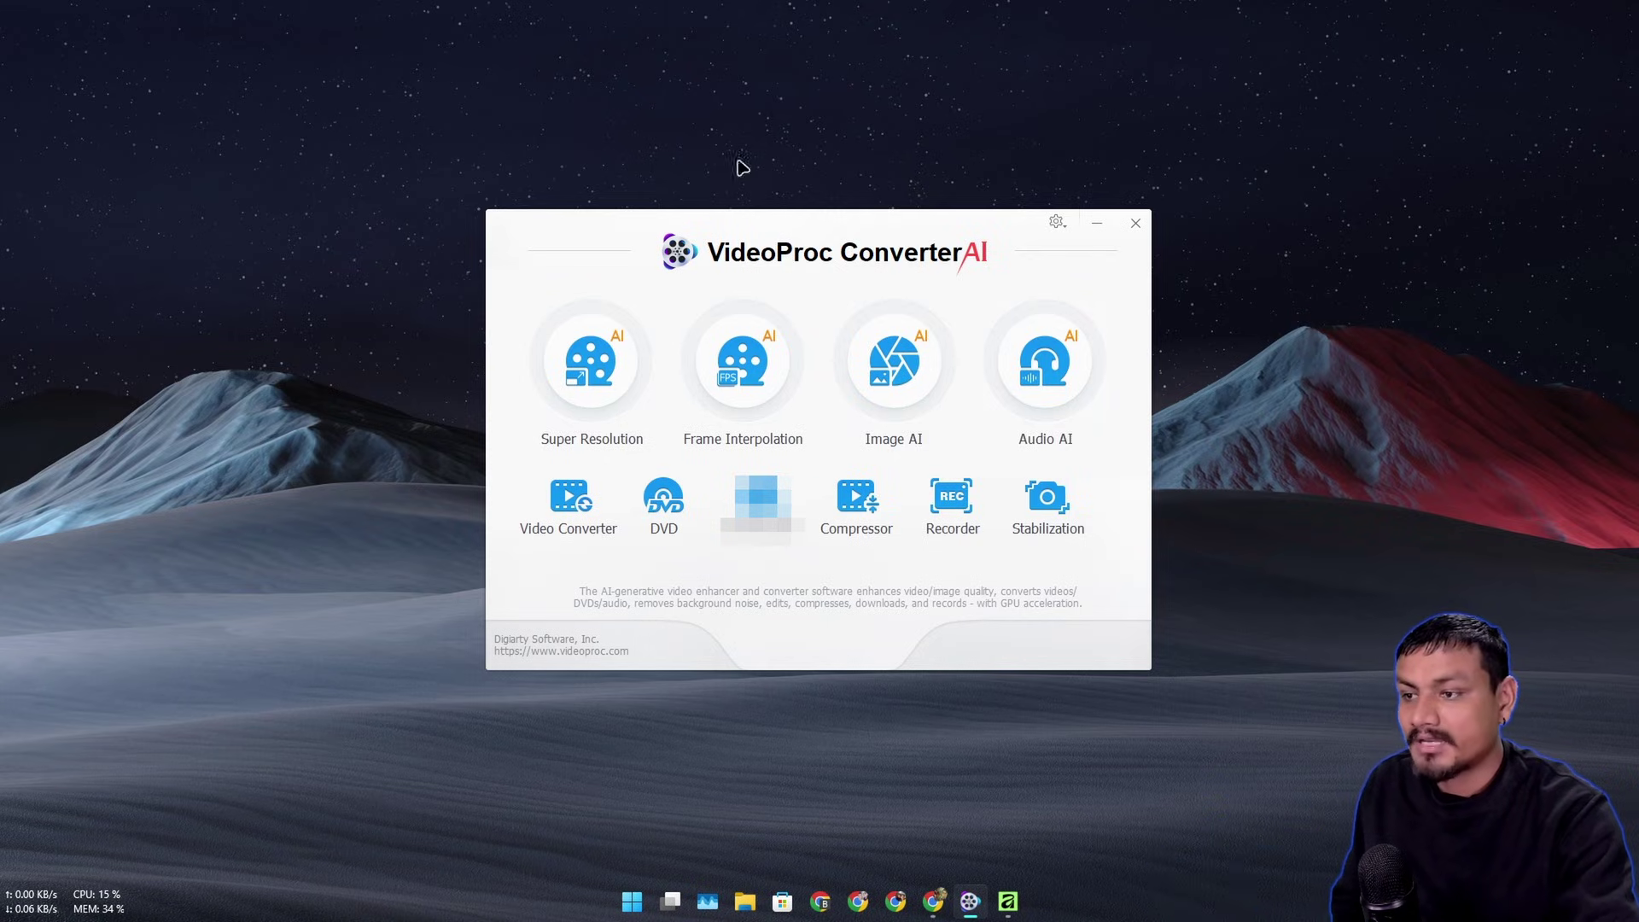
Step: Load the portrait photo into Image AI and zoom into its 2X Gen Detail v3 preview (1706×2560)
left_click(905, 370)
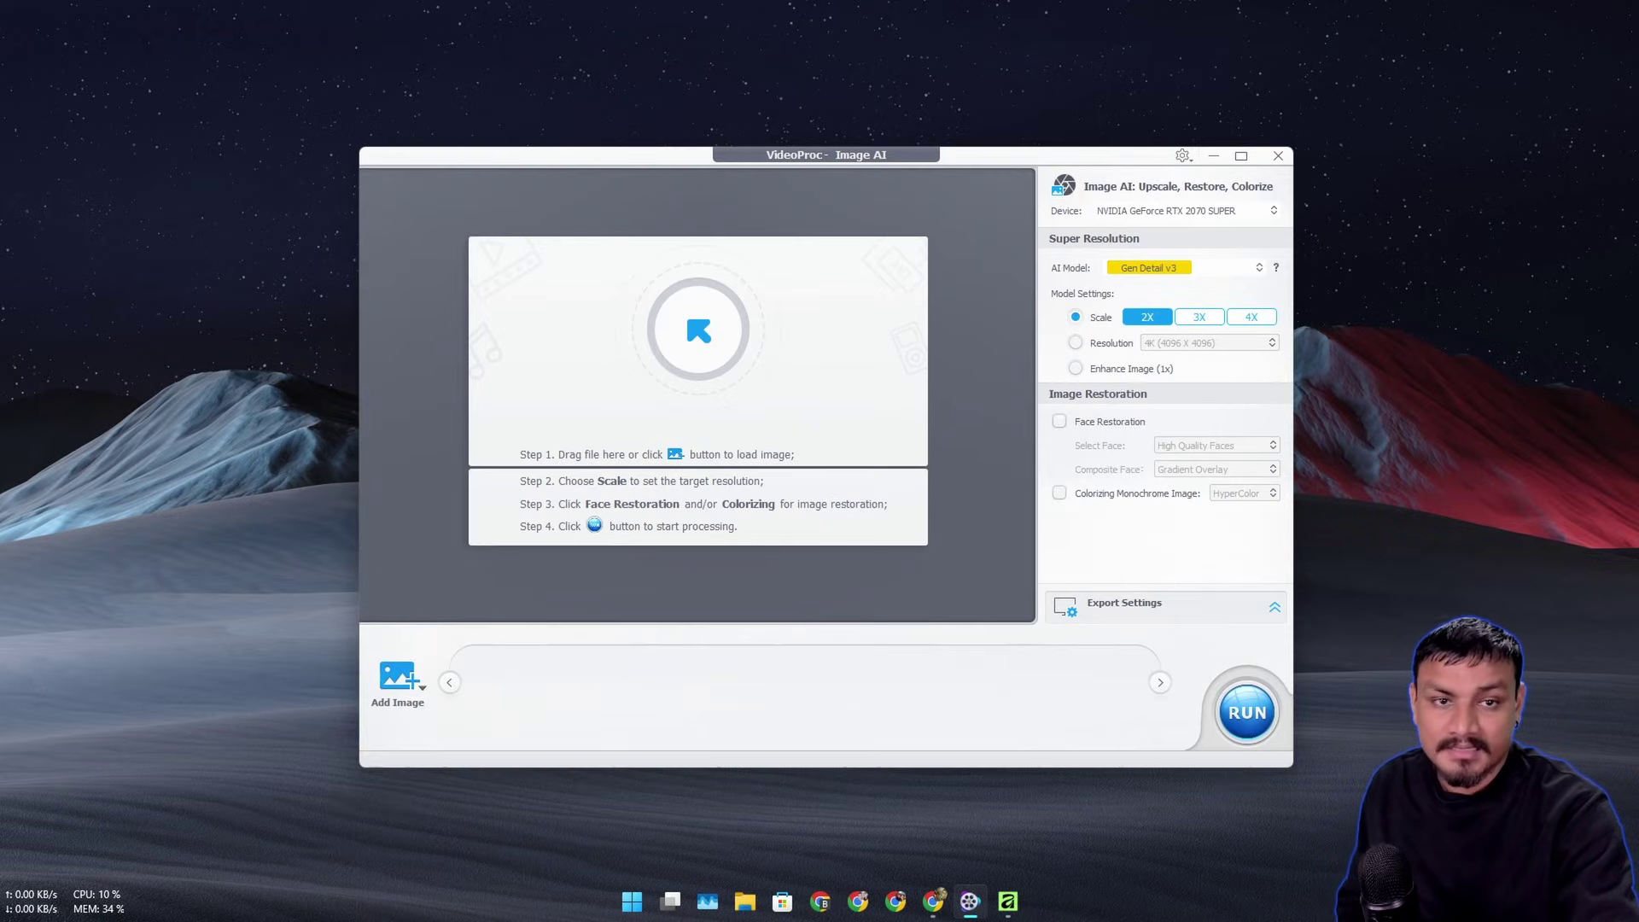
left_click_drag(0, 460, 695, 458)
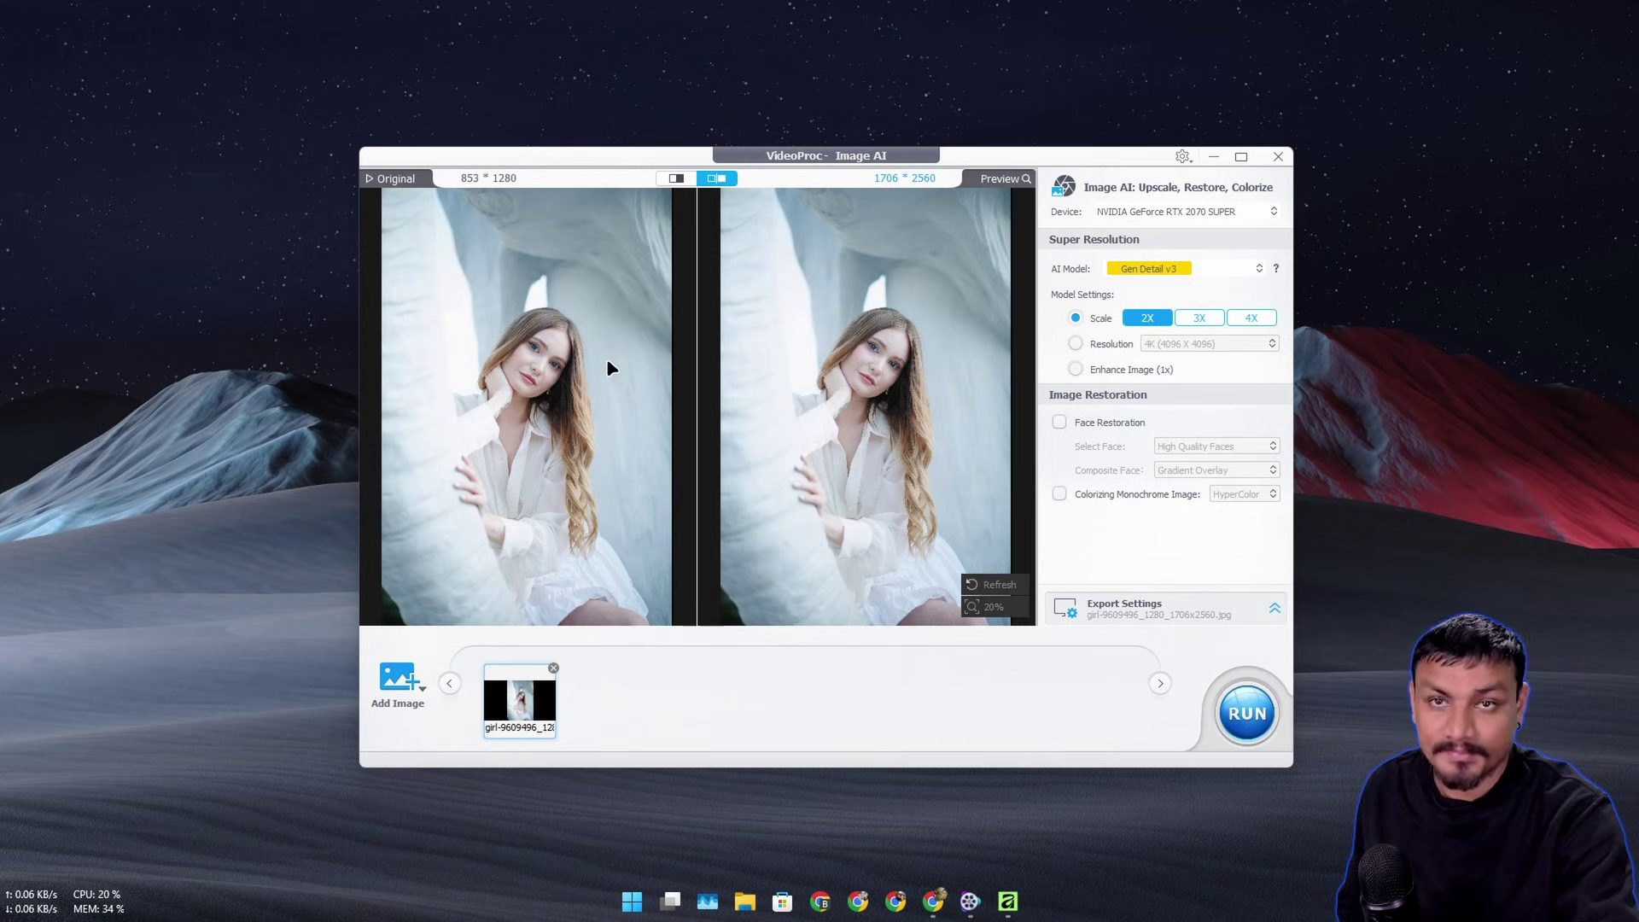
scroll(547, 374, "up", 5)
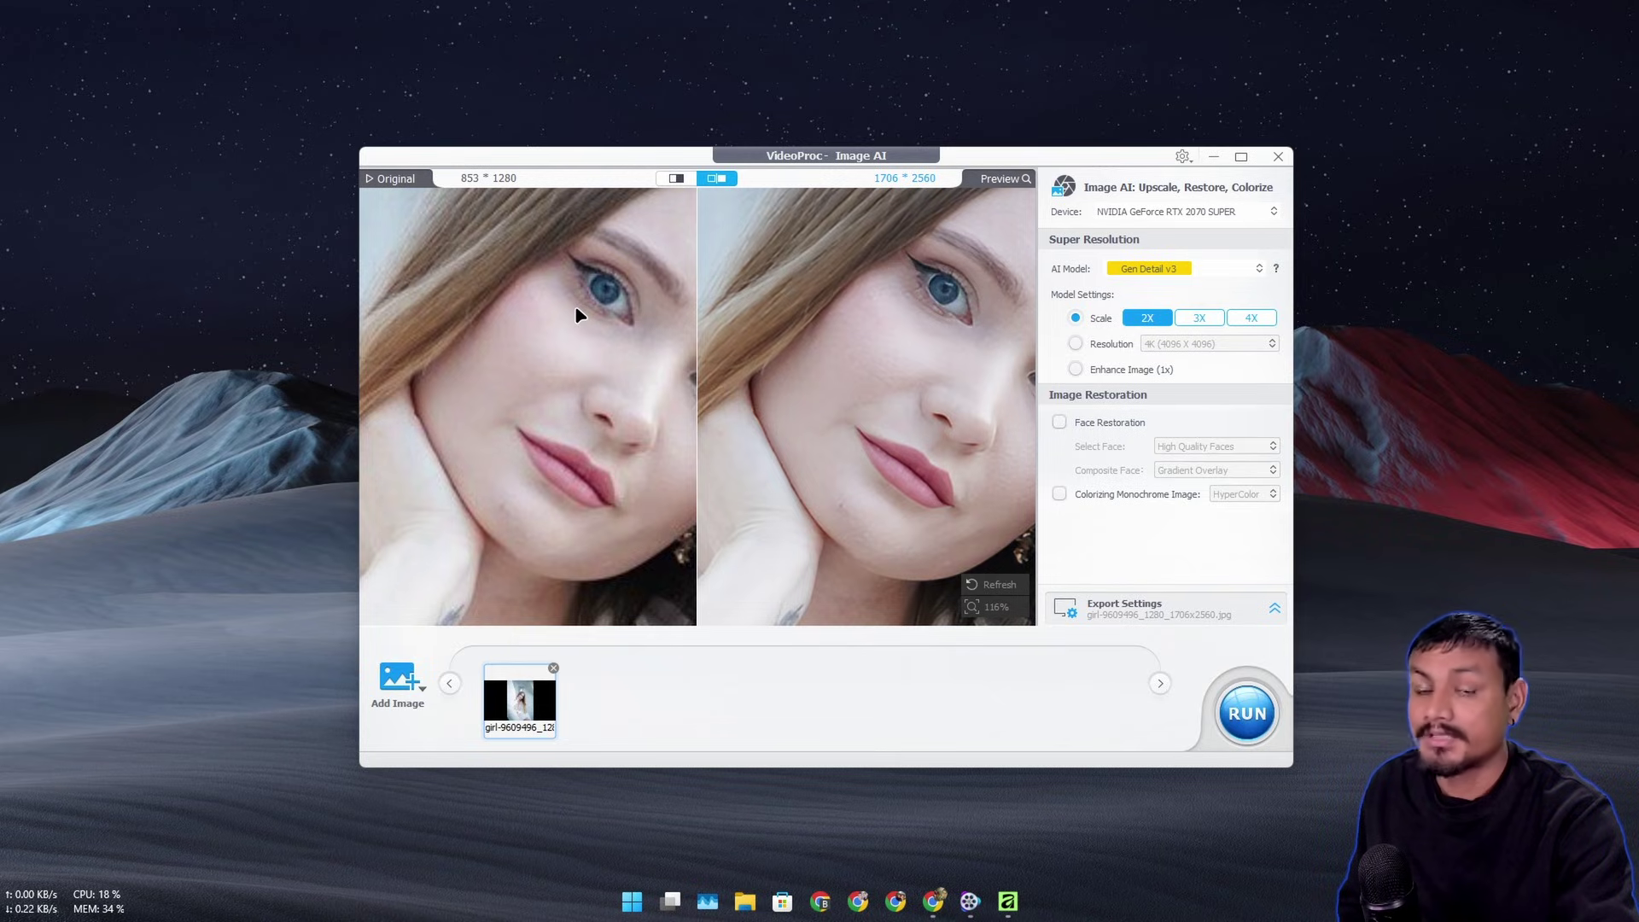
scroll(523, 317, "up", 3)
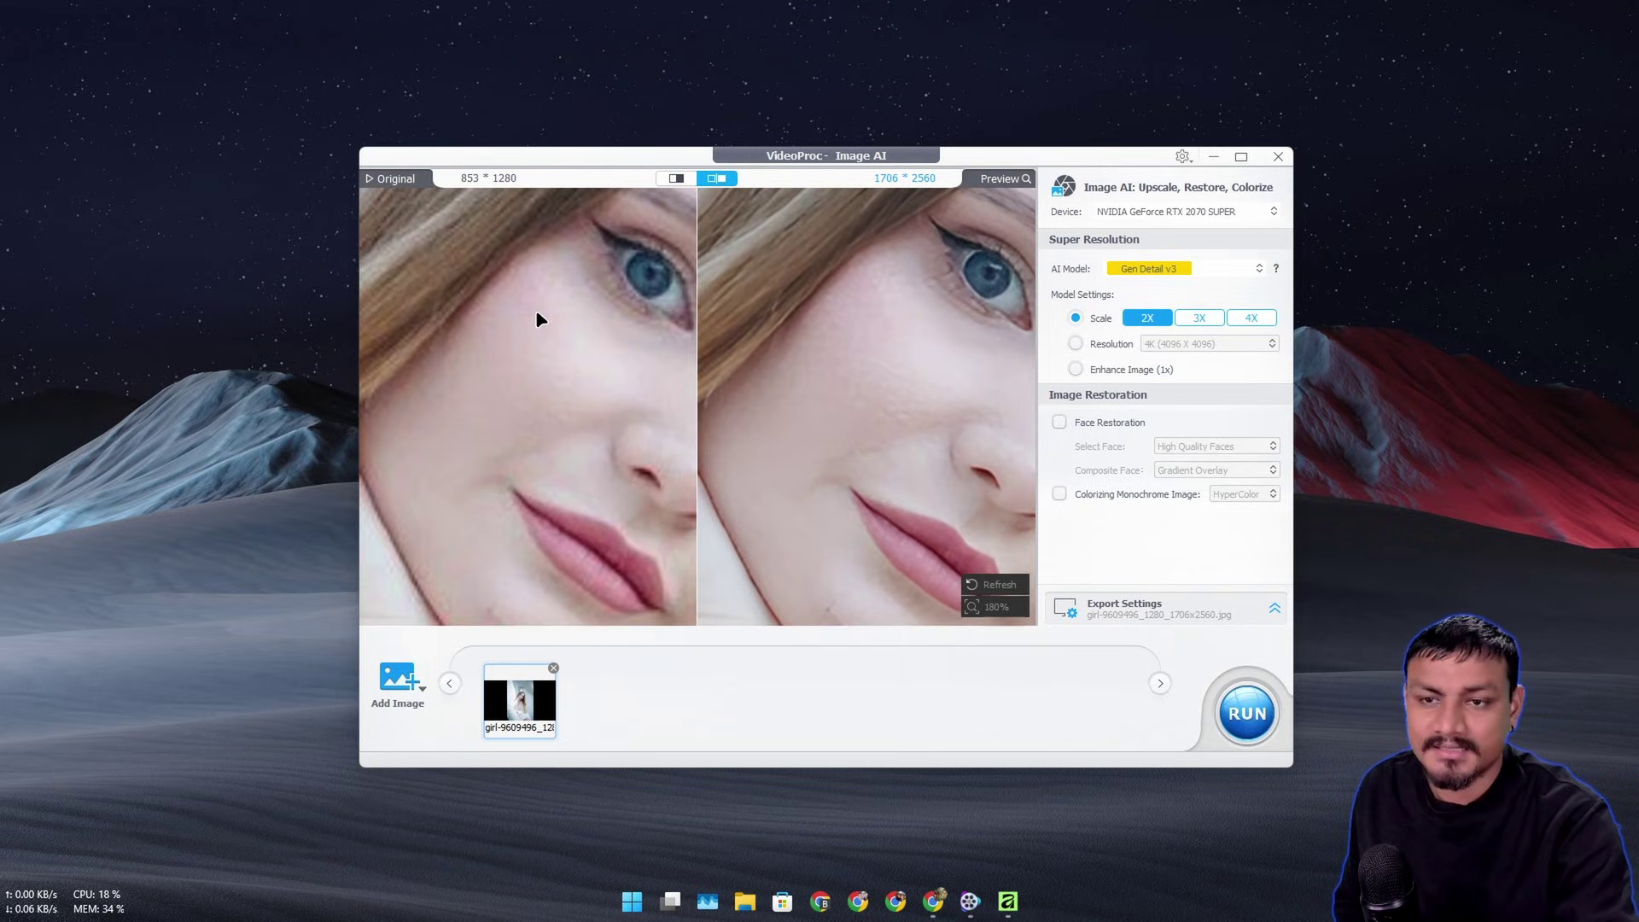
key("super+Up")
scroll(368, 295, "up", 5)
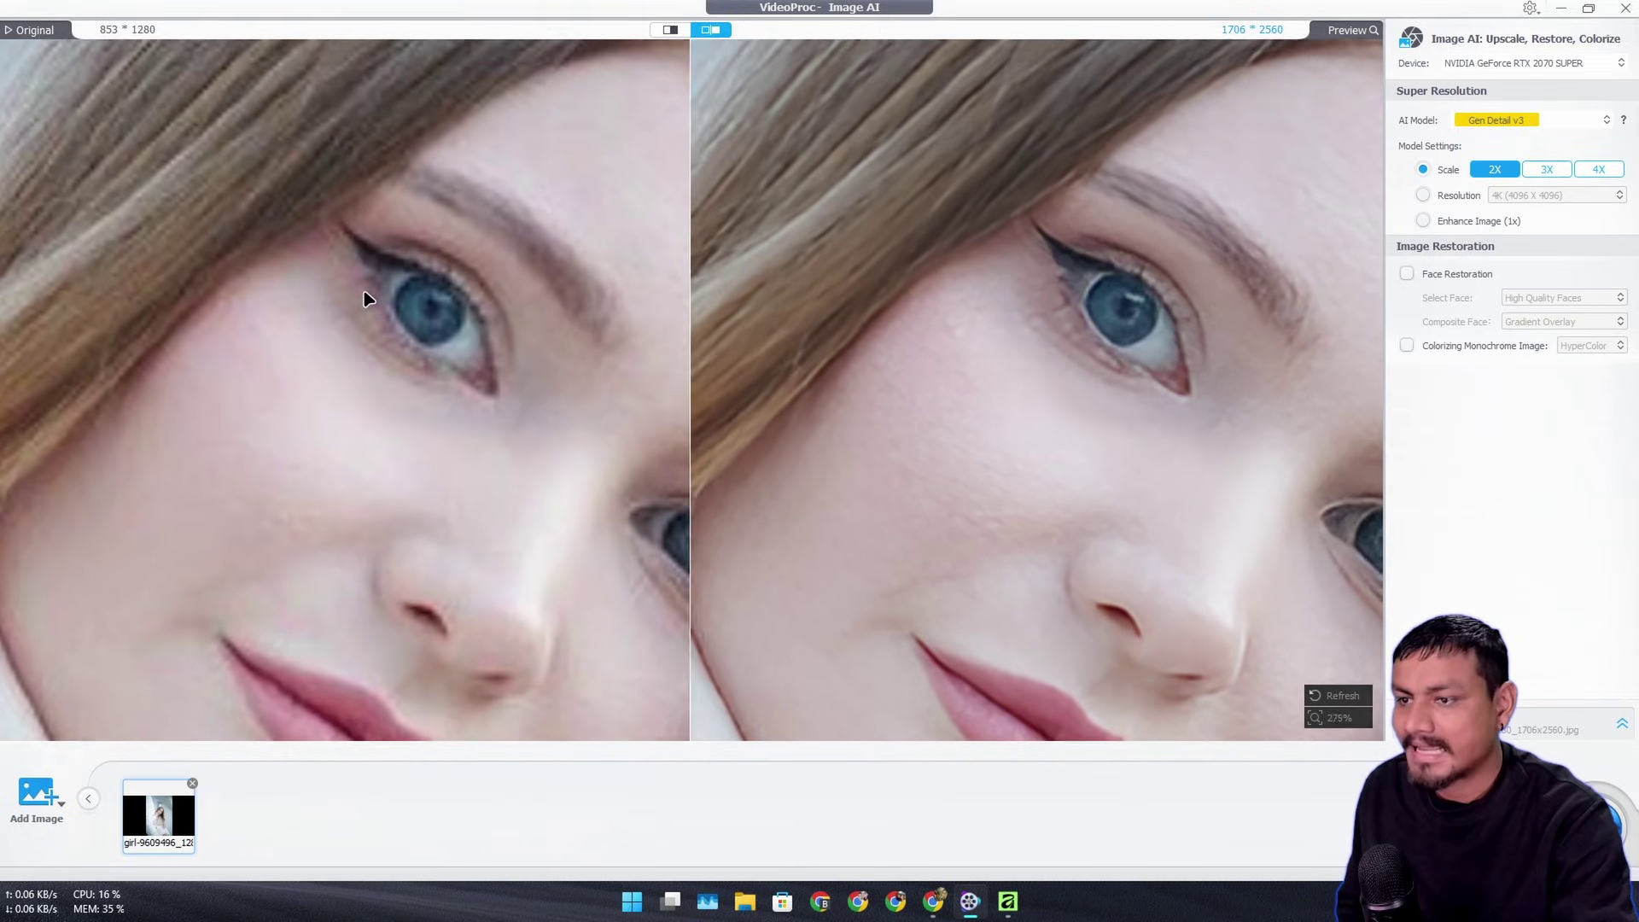
scroll(366, 295, "down", 6)
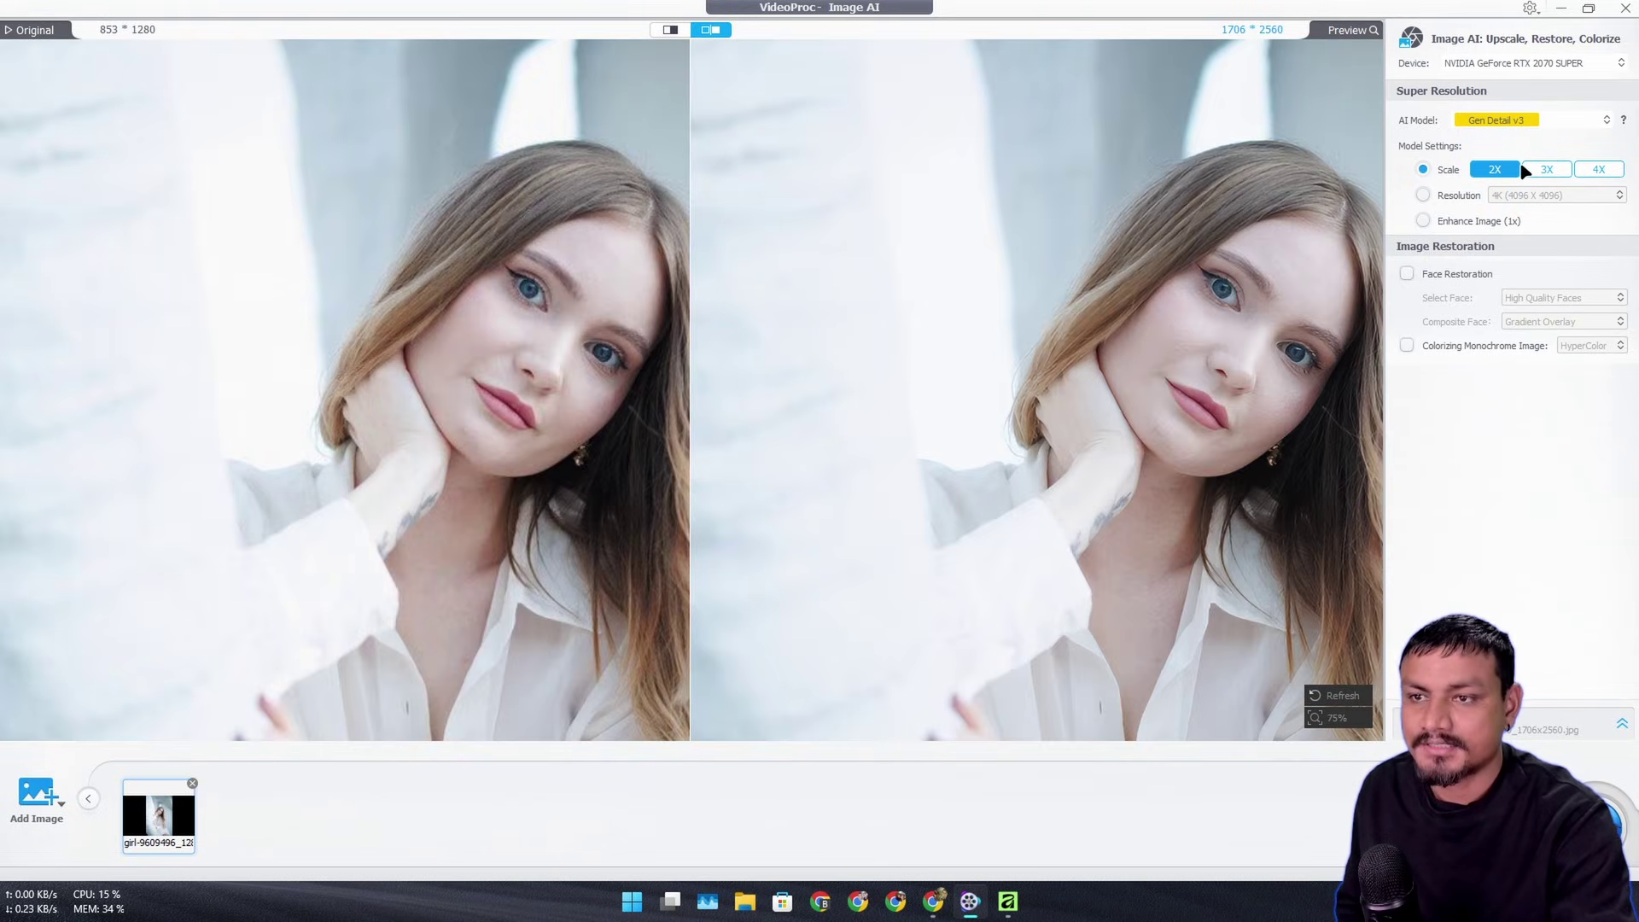
Step: Raise the portrait to 4X (3412×5120), zoom into the face, and move the split divider across the chin
left_click(1598, 169)
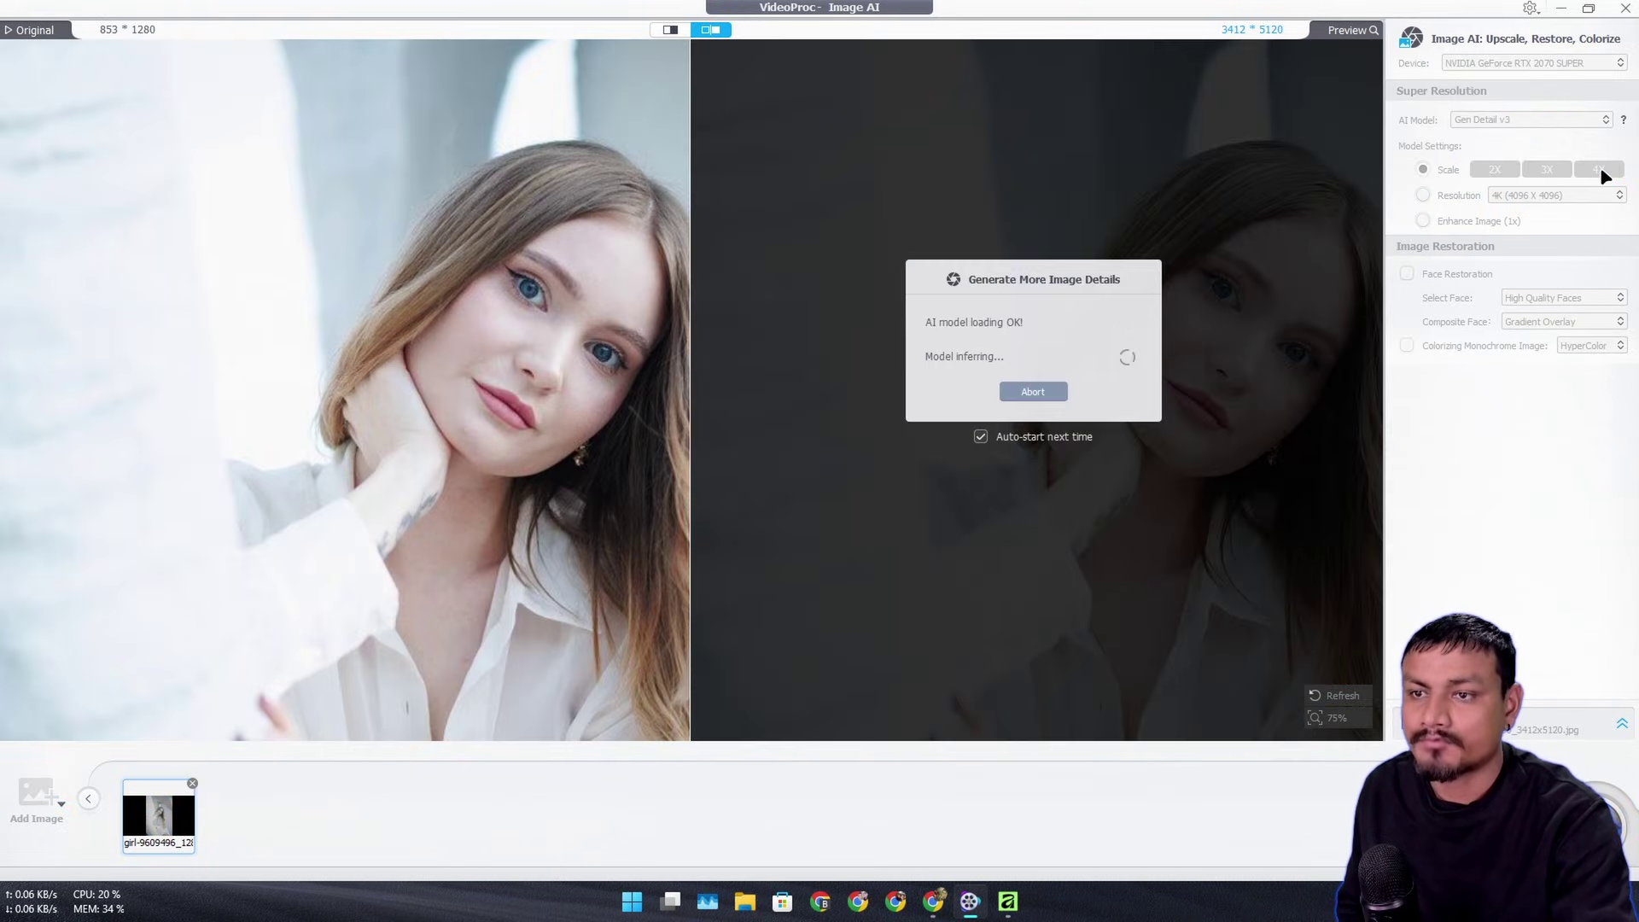
scroll(906, 441, "up", 4)
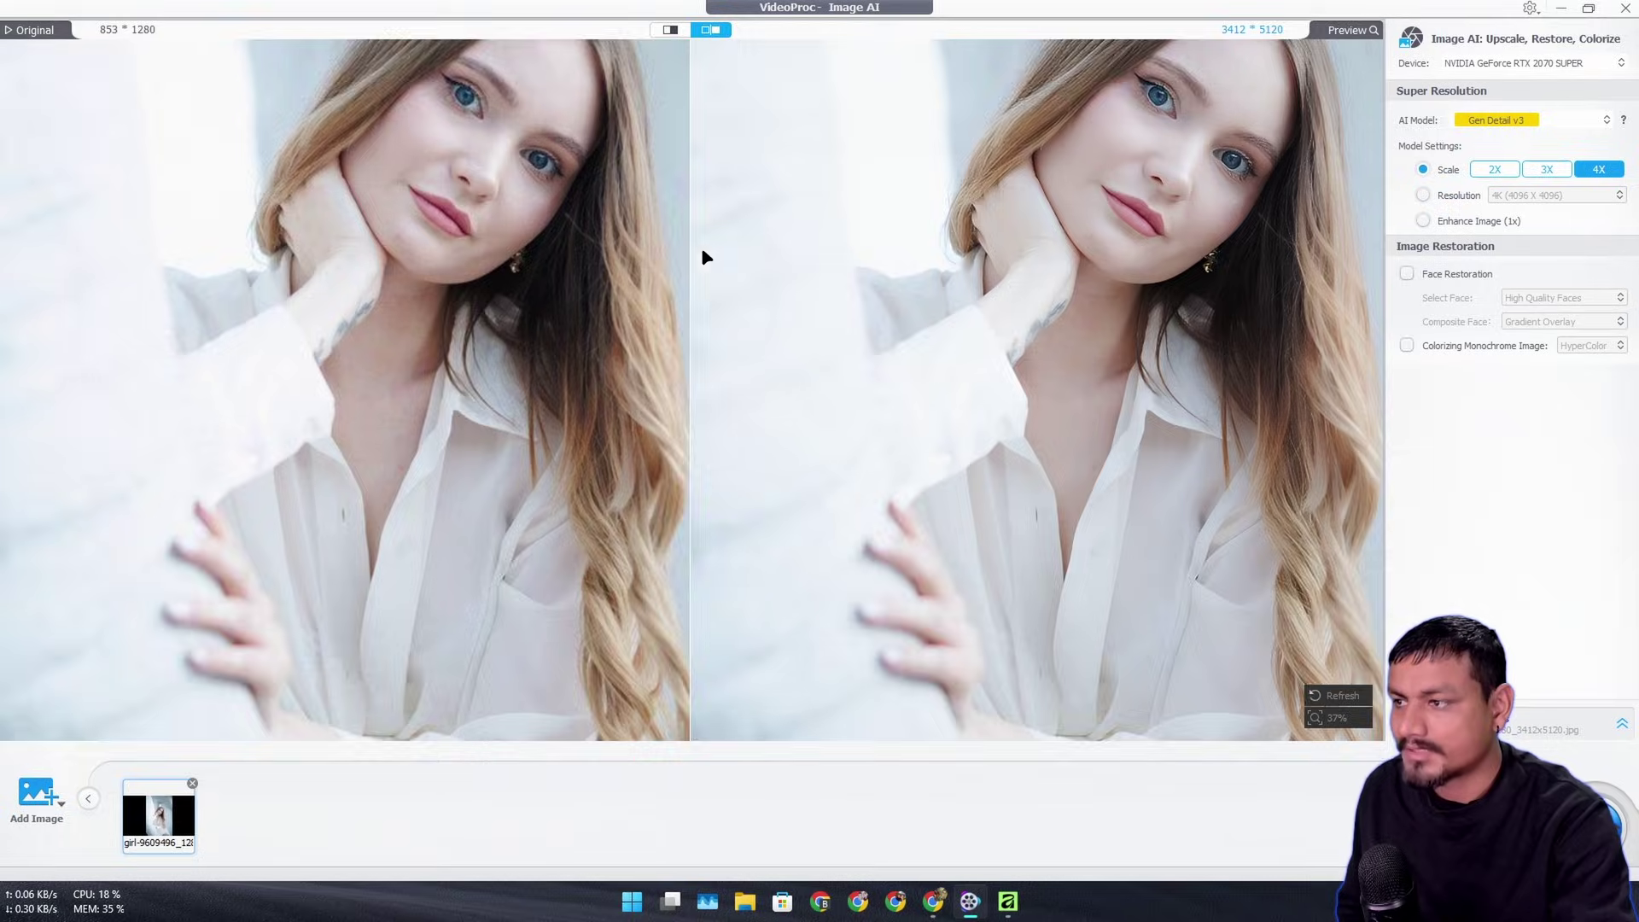
scroll(613, 238, "up", 3)
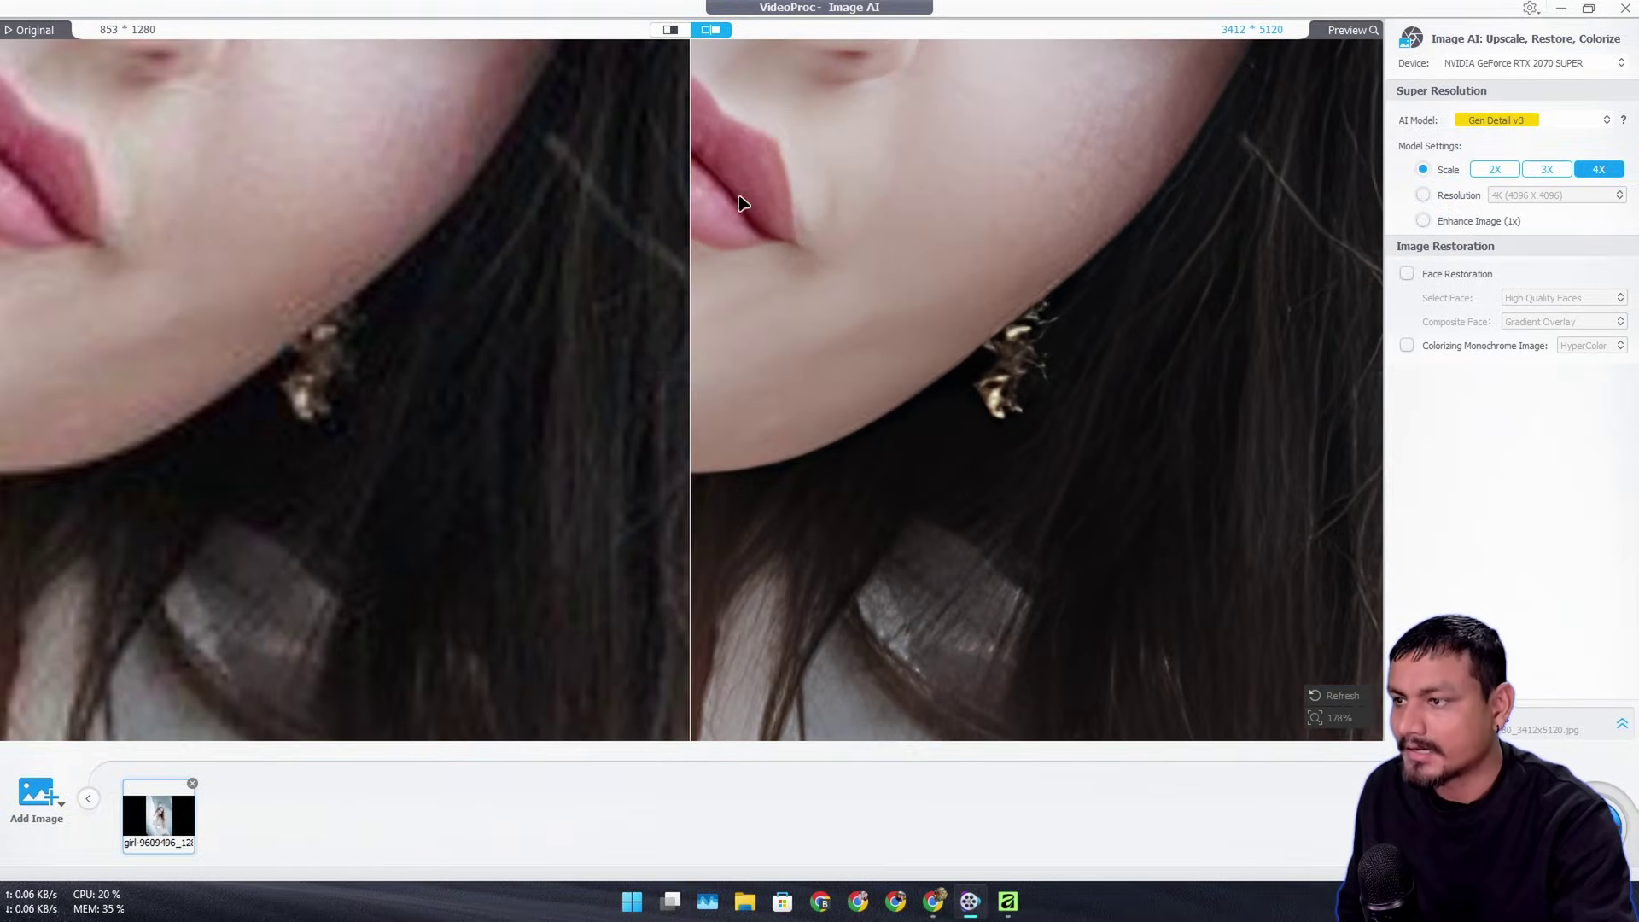
scroll(785, 350, "up", 2)
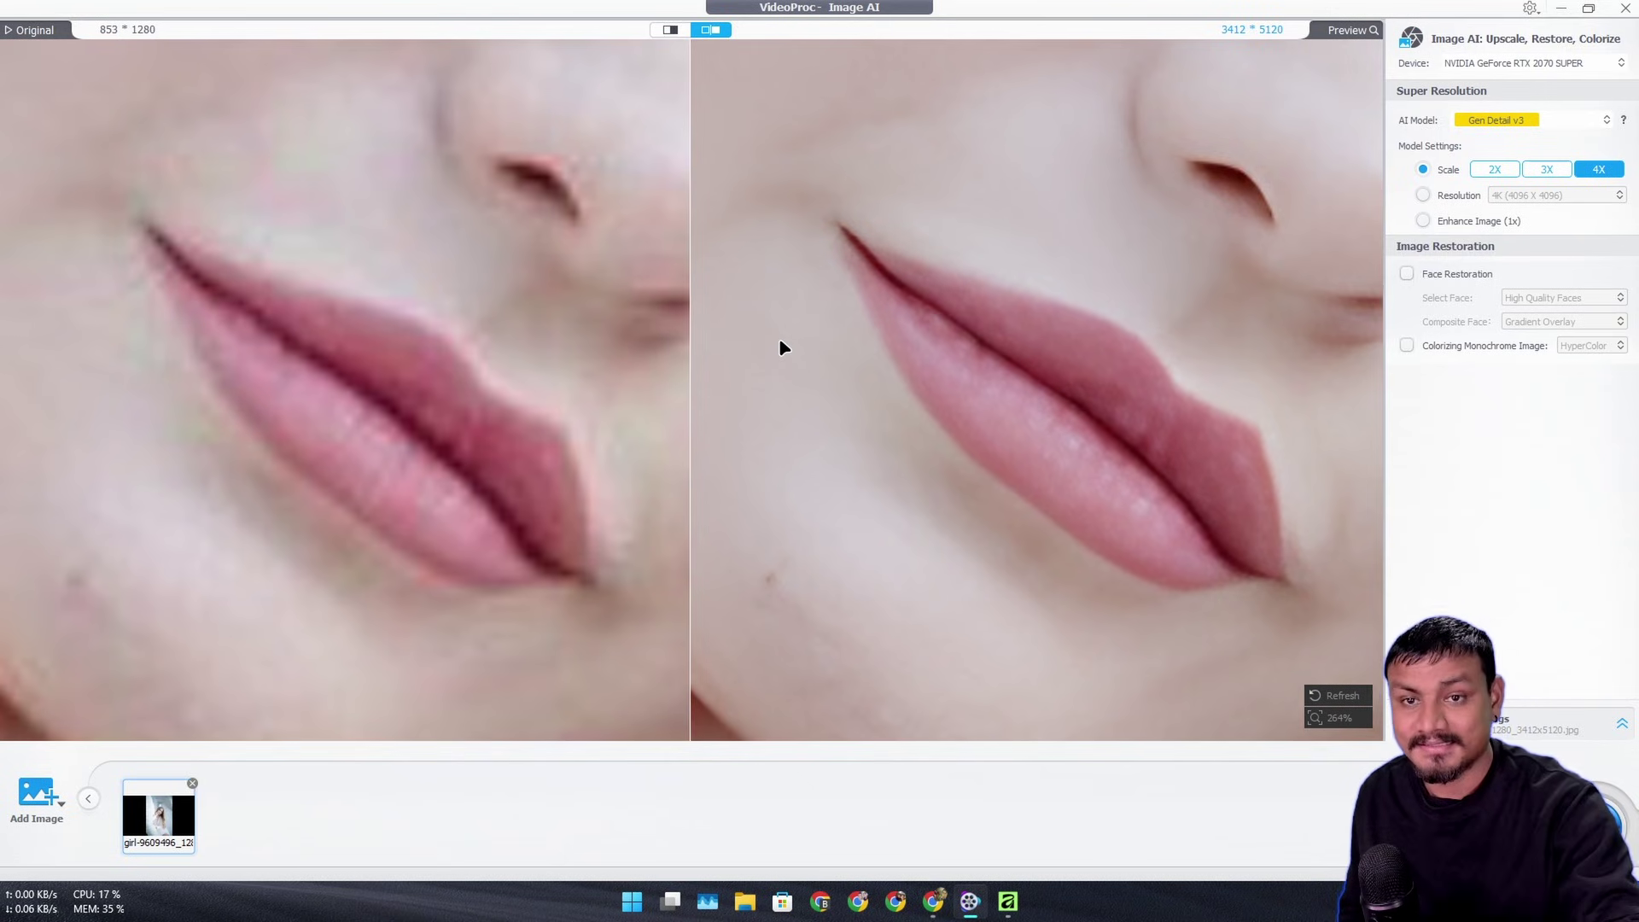
scroll(574, 315, "down", 3)
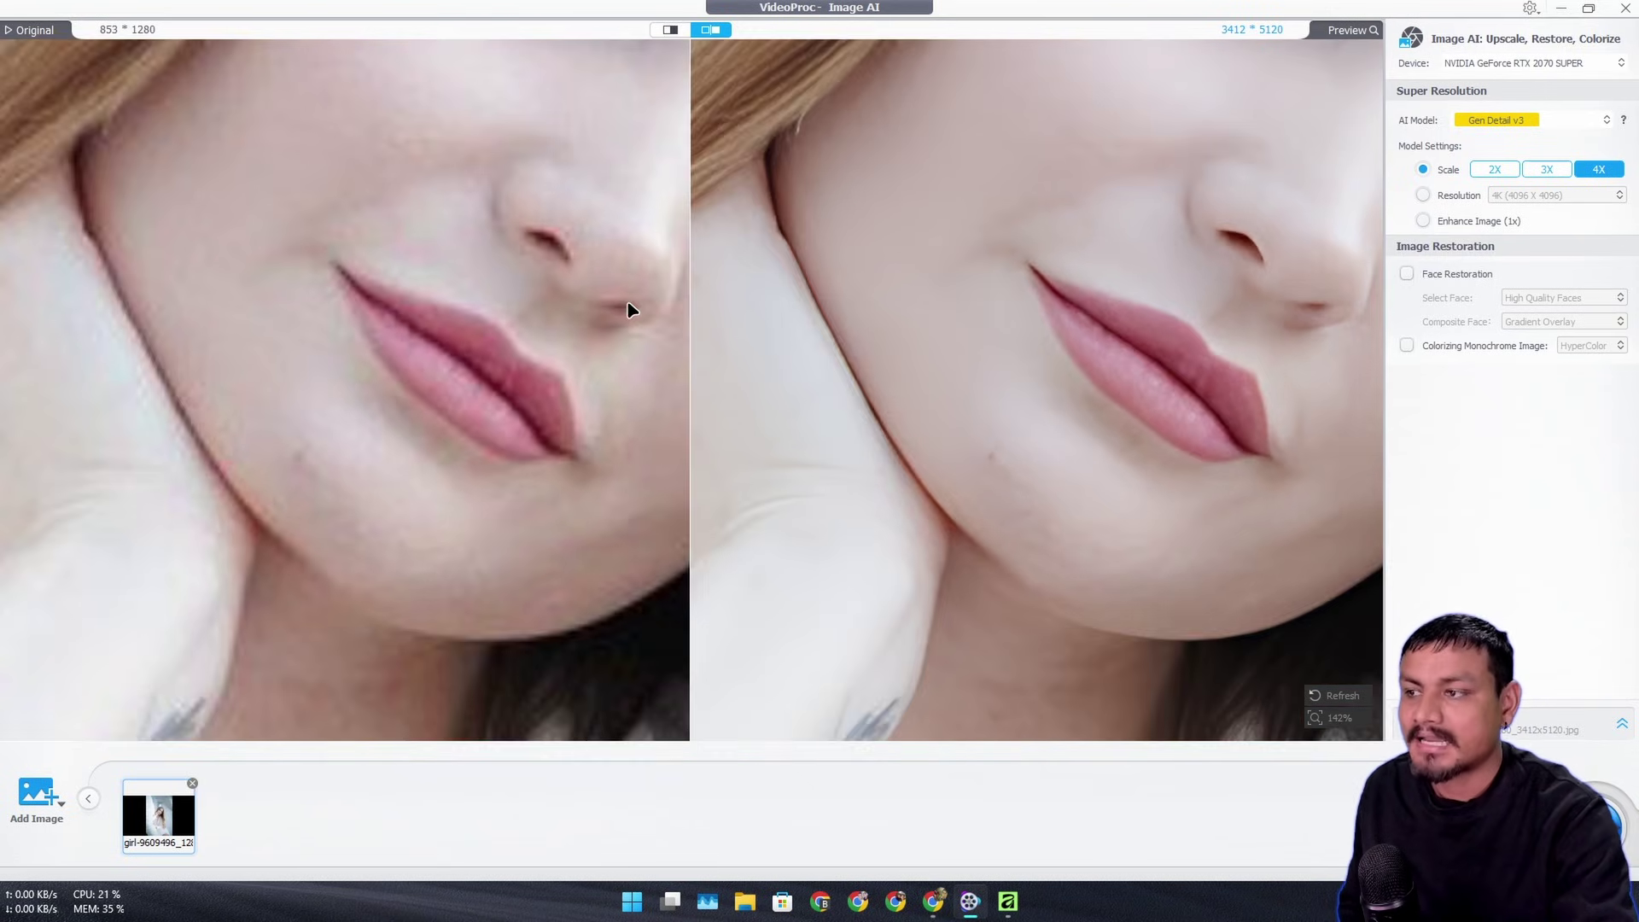
scroll(631, 310, "down", 3)
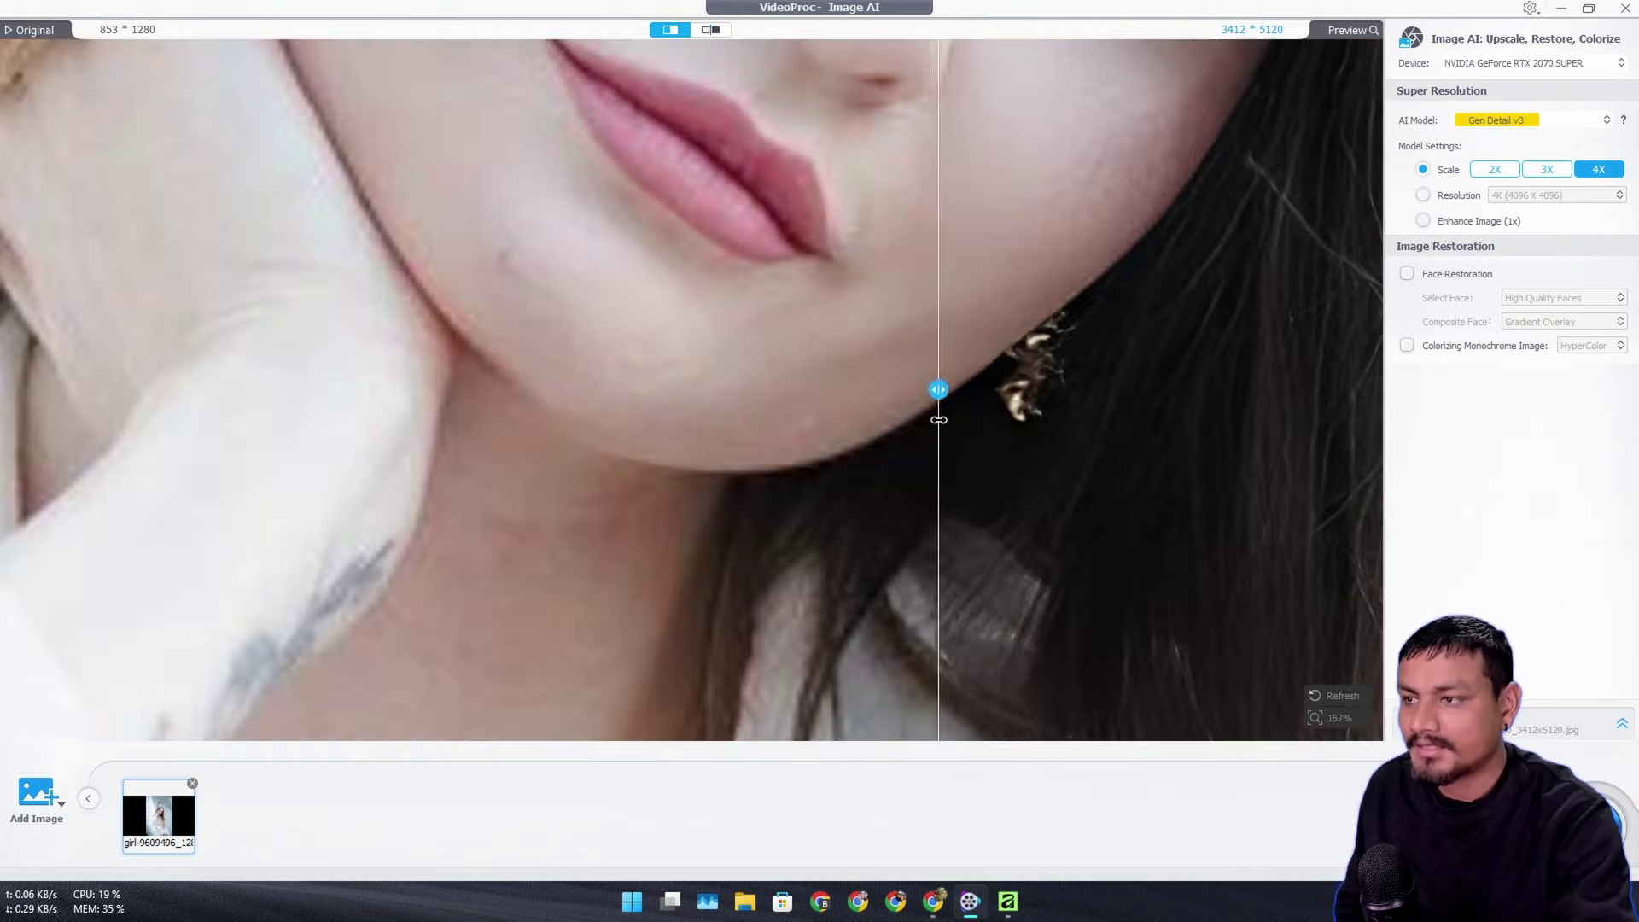
left_click_drag(938, 419, 728, 391)
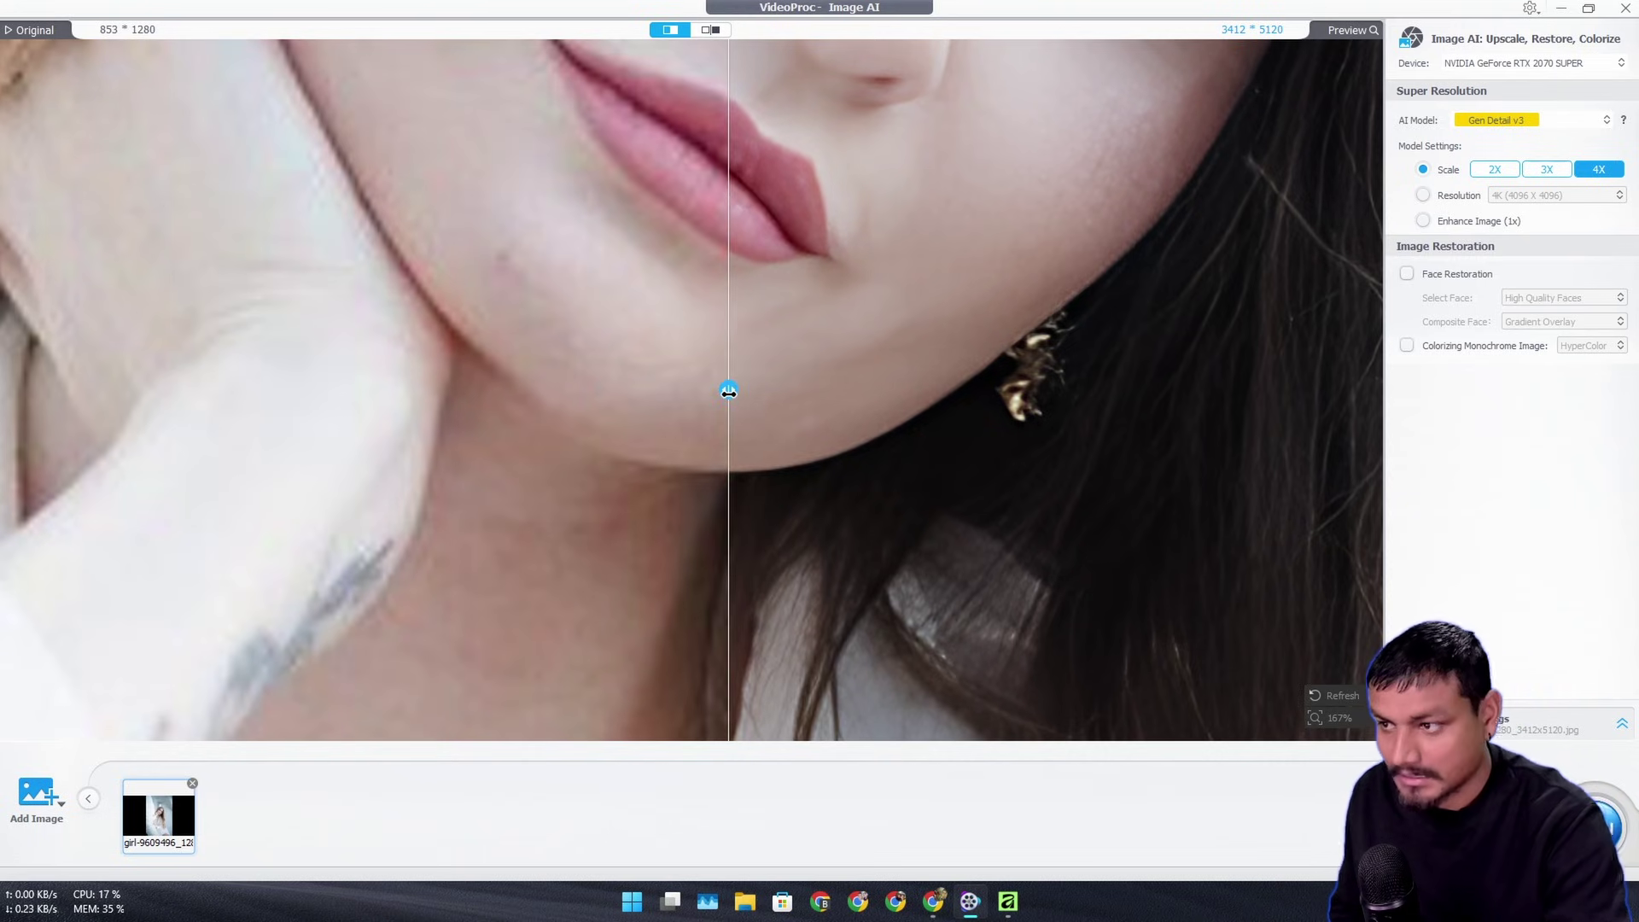
Step: Export the 4X portrait as girl-9609496_1280_3412x5120.jpg and view the saved file in Photos
scroll(728, 390, "down", 10)
left_click(1589, 8)
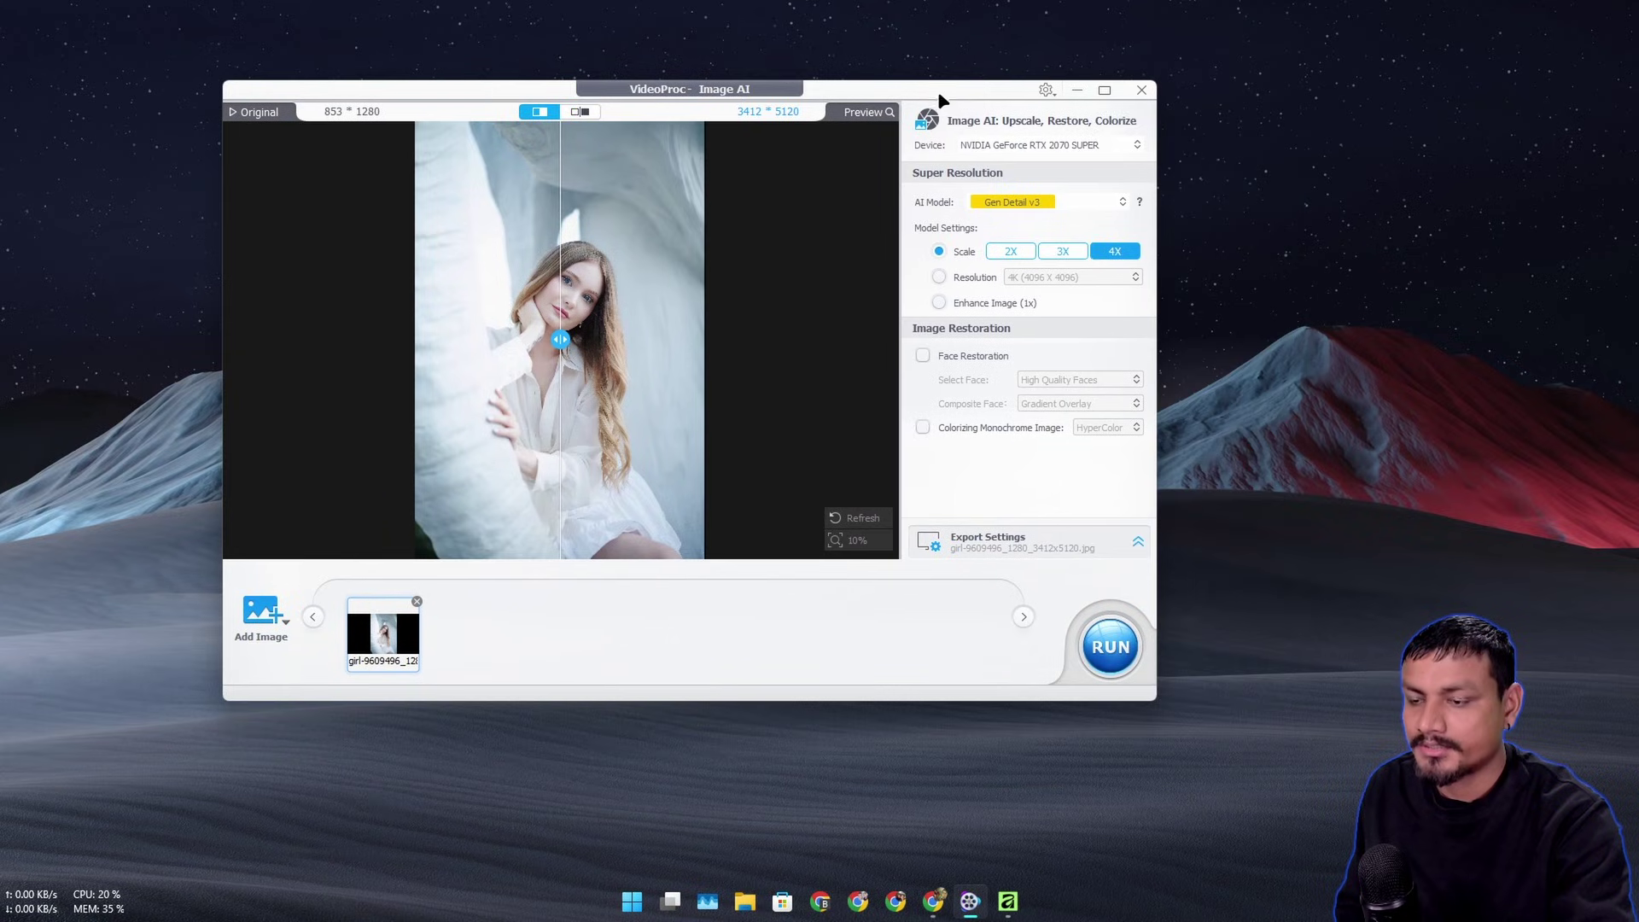
left_click(1110, 649)
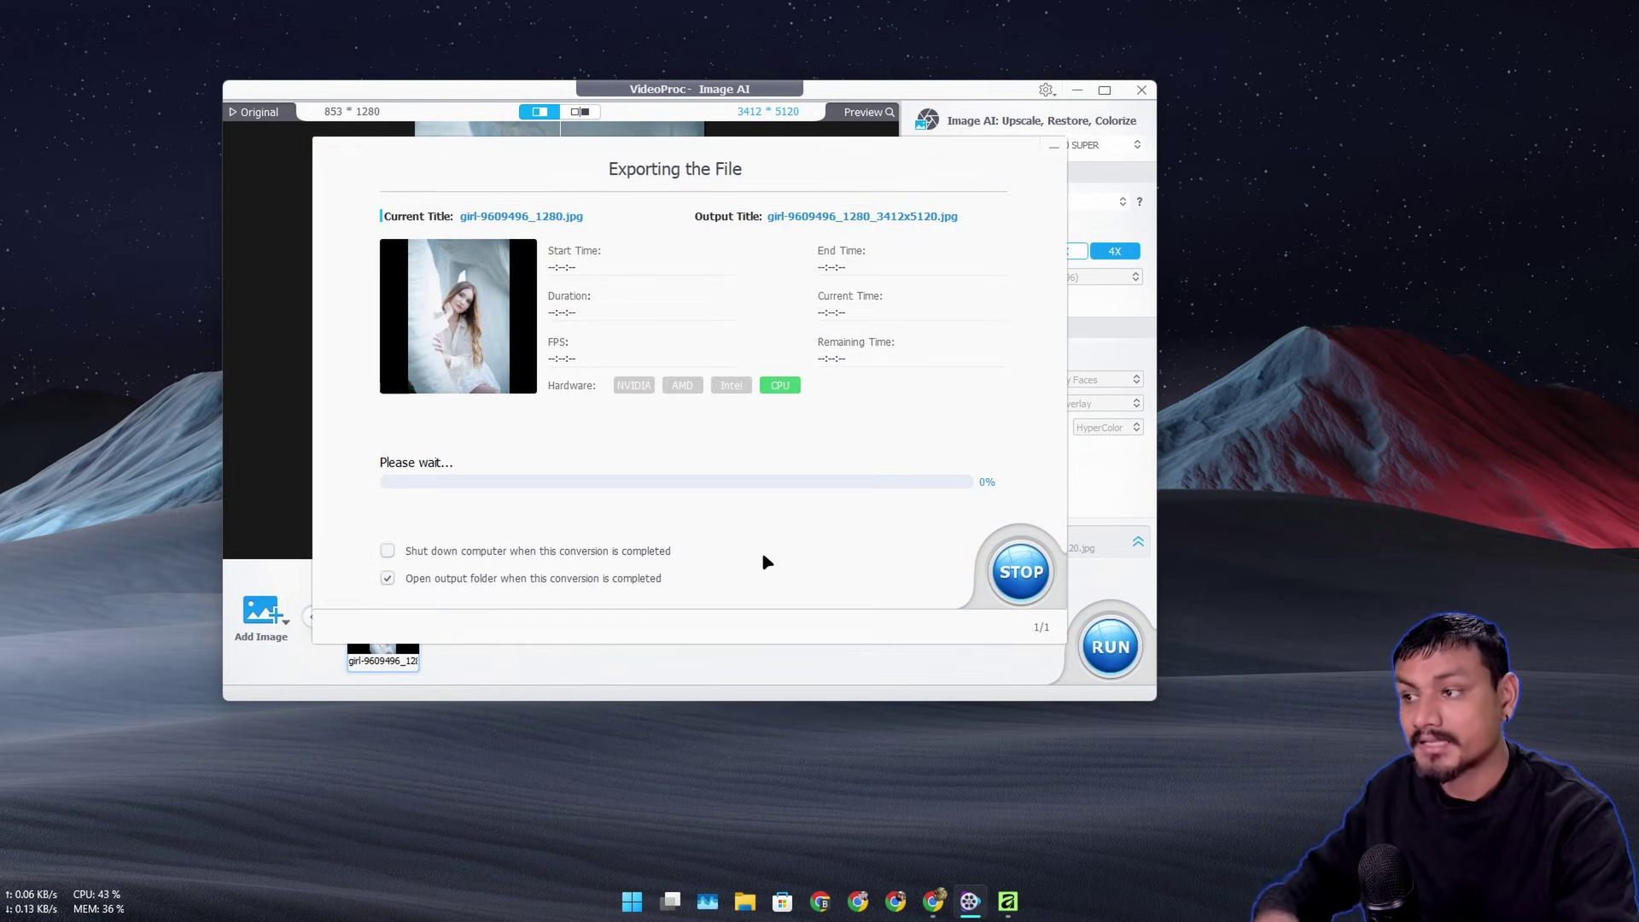
key("Return")
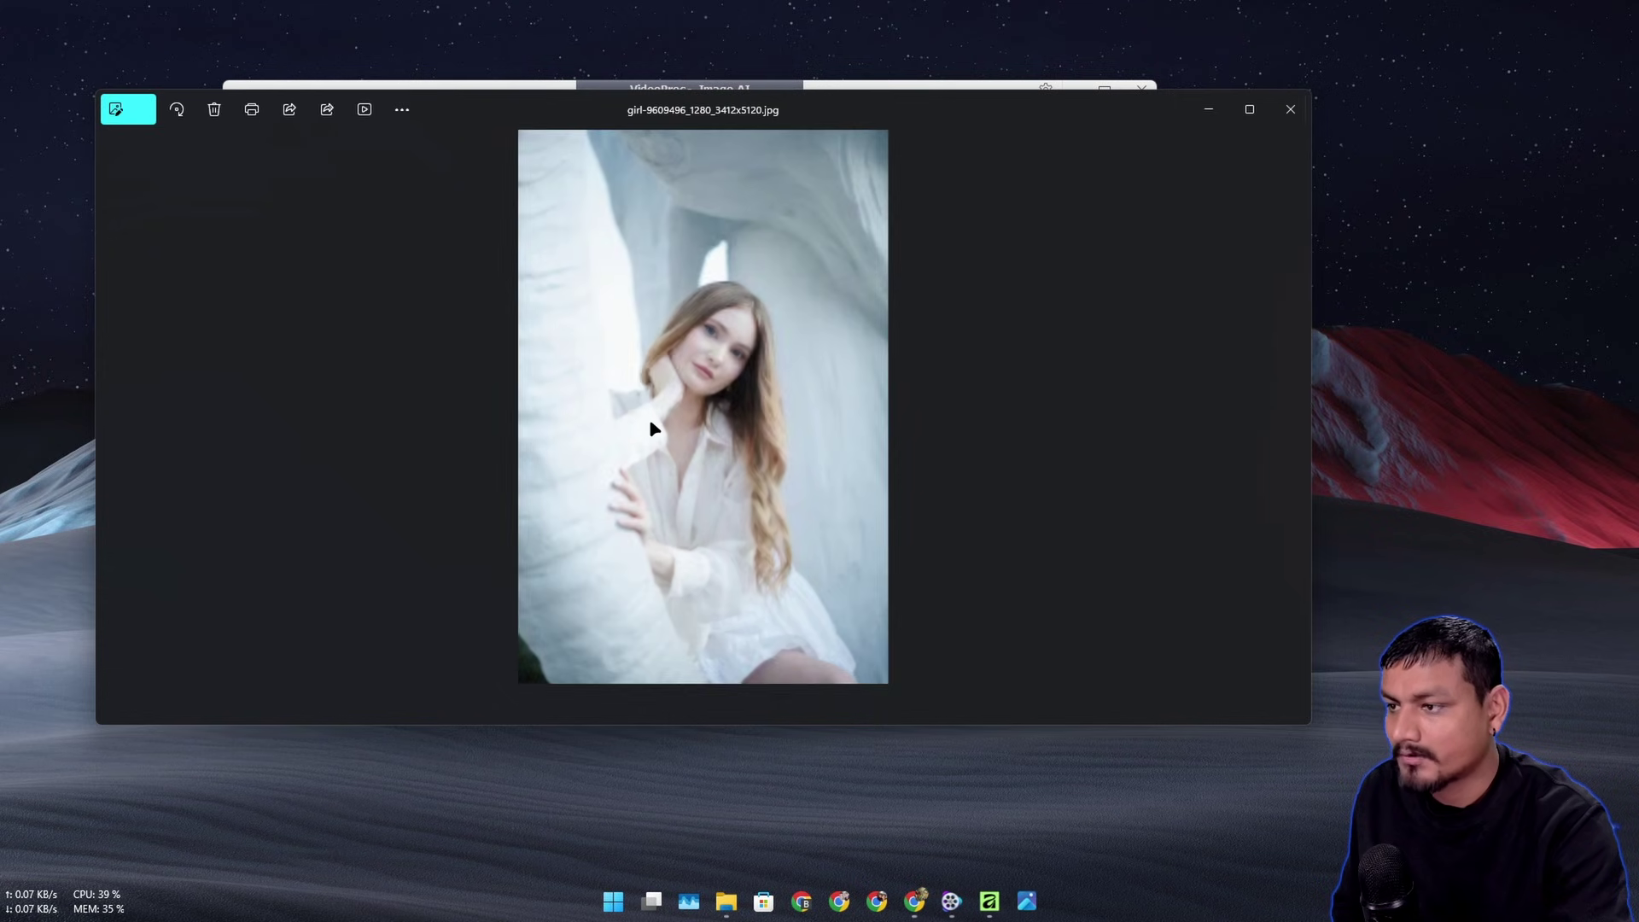
scroll(809, 370, "up", 3)
scroll(681, 309, "down", 6)
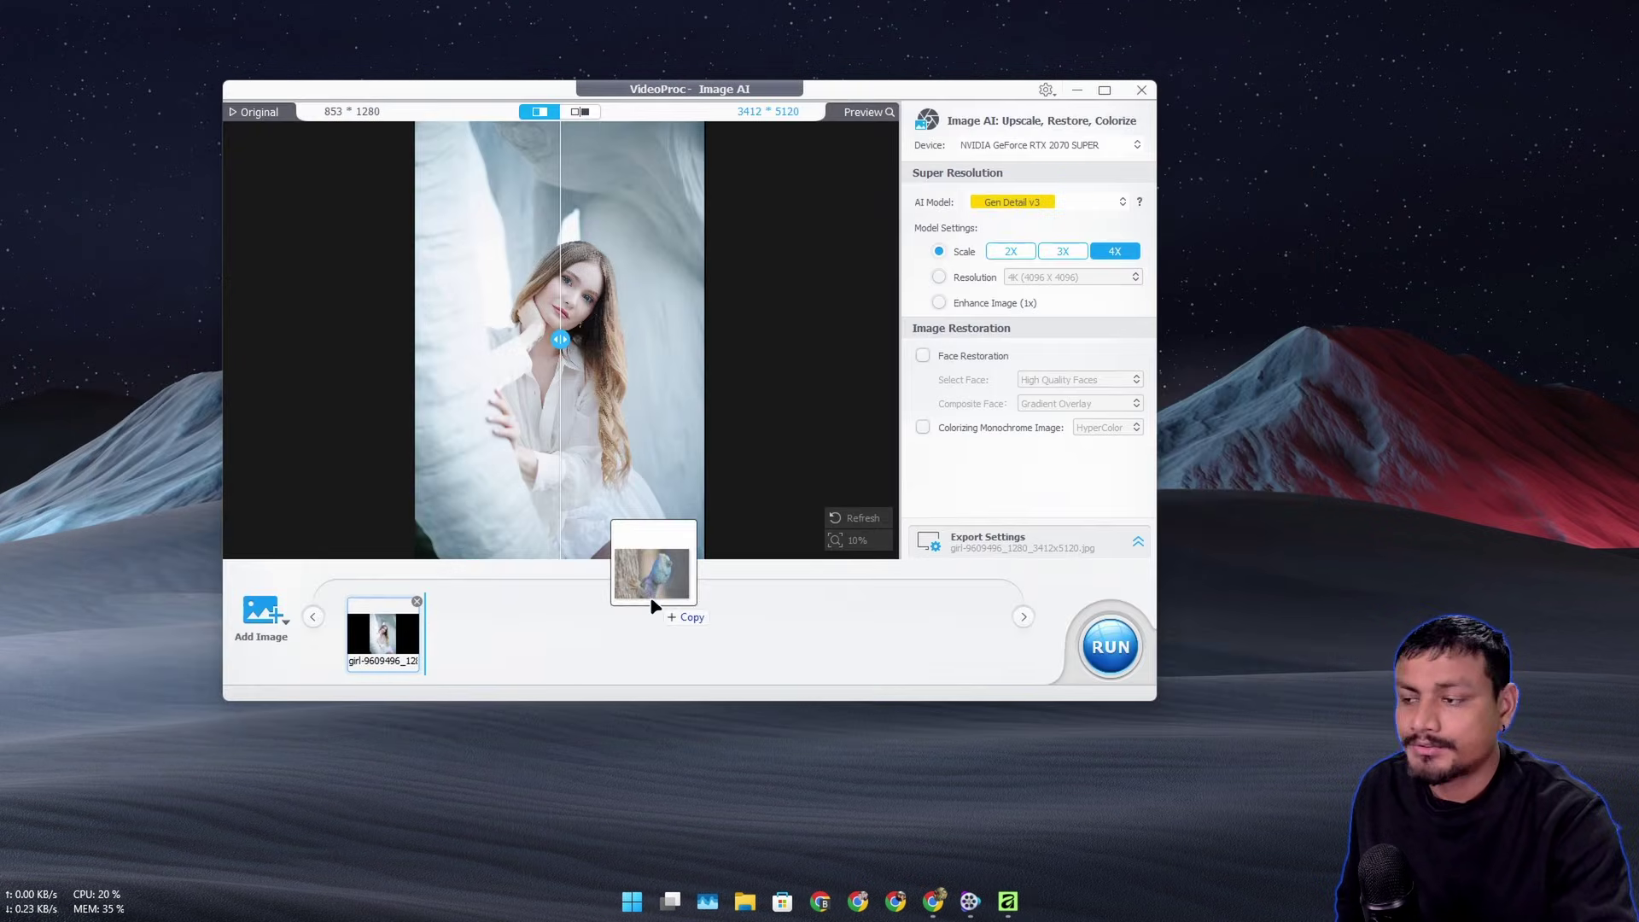
Step: Add the lizard photo and compare its 4X 5120×3412 upscale side by side, zoomed on the head
left_click_drag(651, 603, 501, 664)
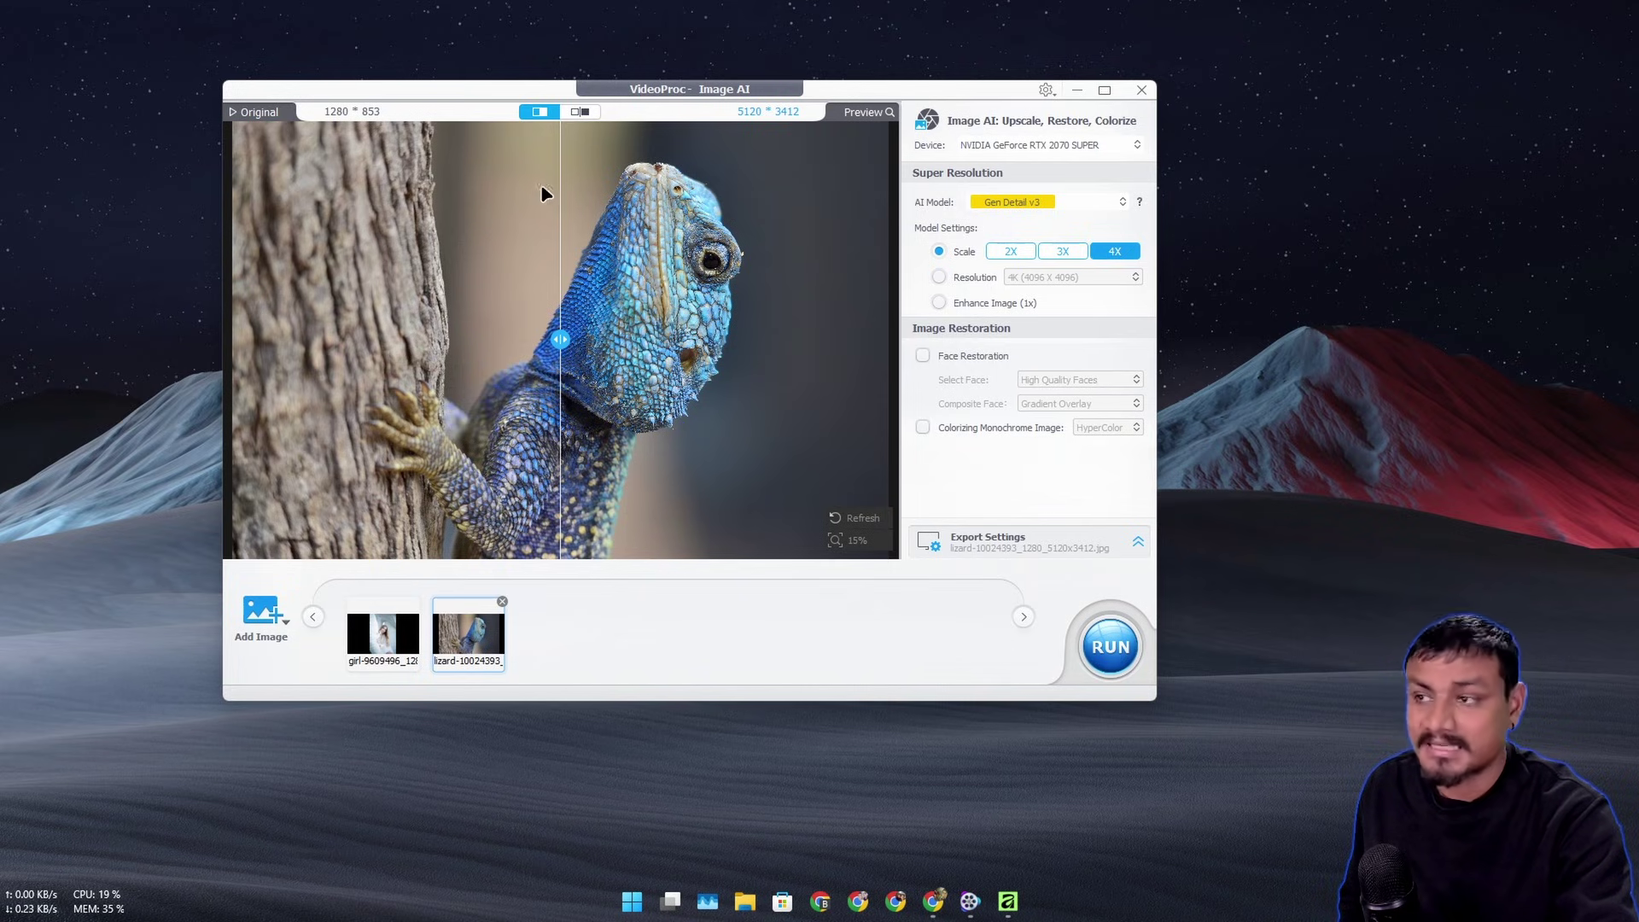
left_click(580, 111)
scroll(530, 333, "down", 5)
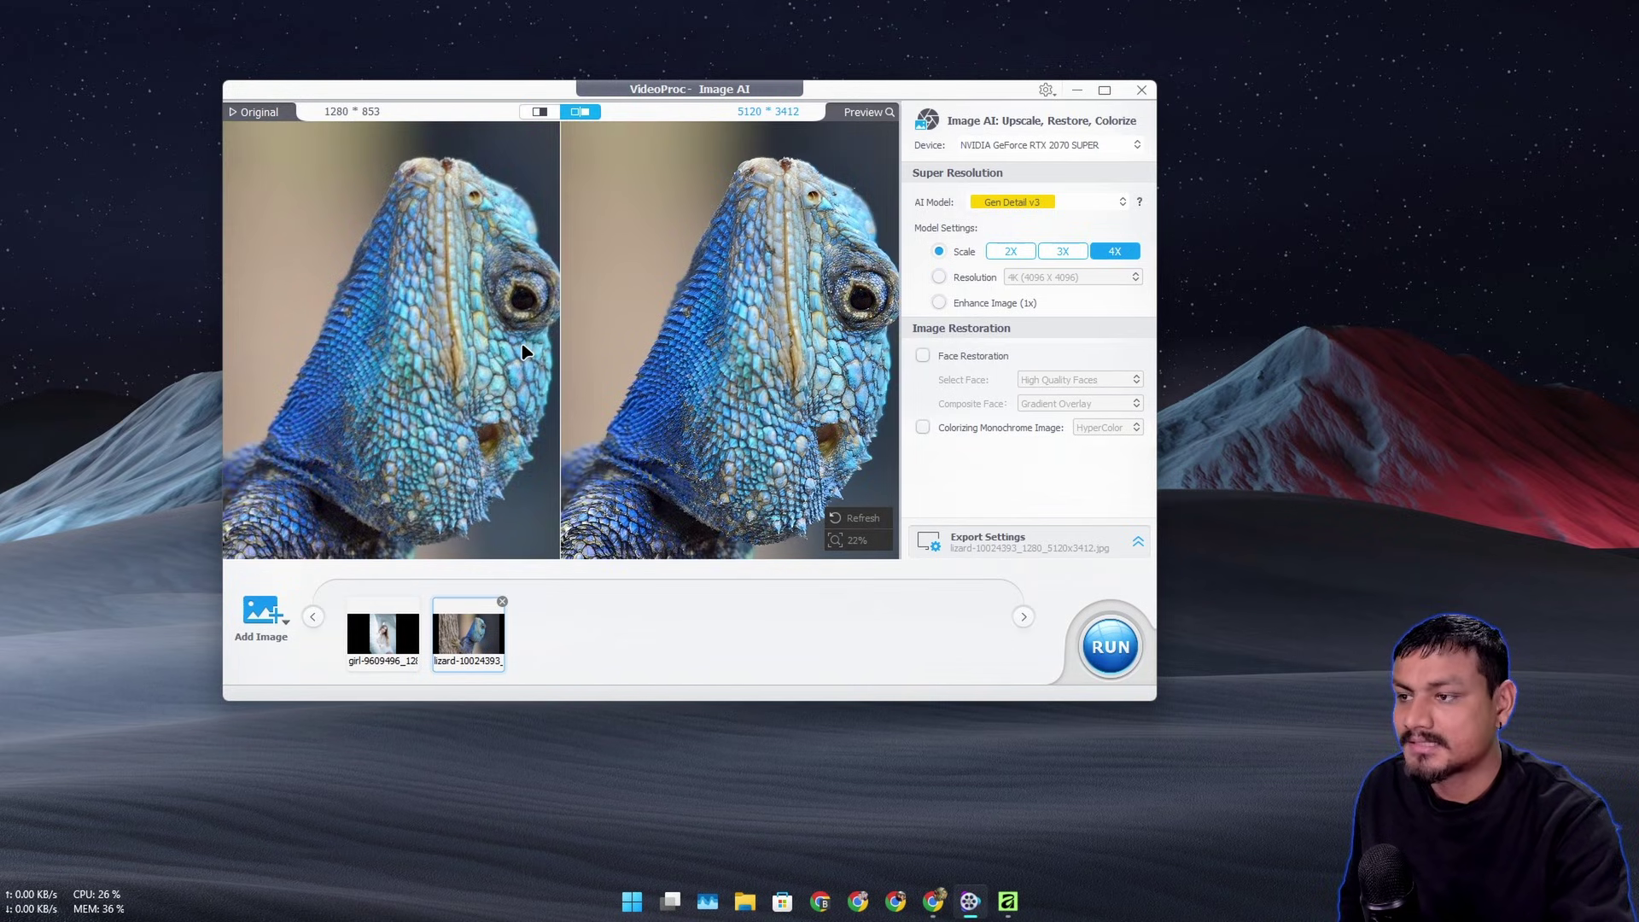
scroll(524, 351, "down", 5)
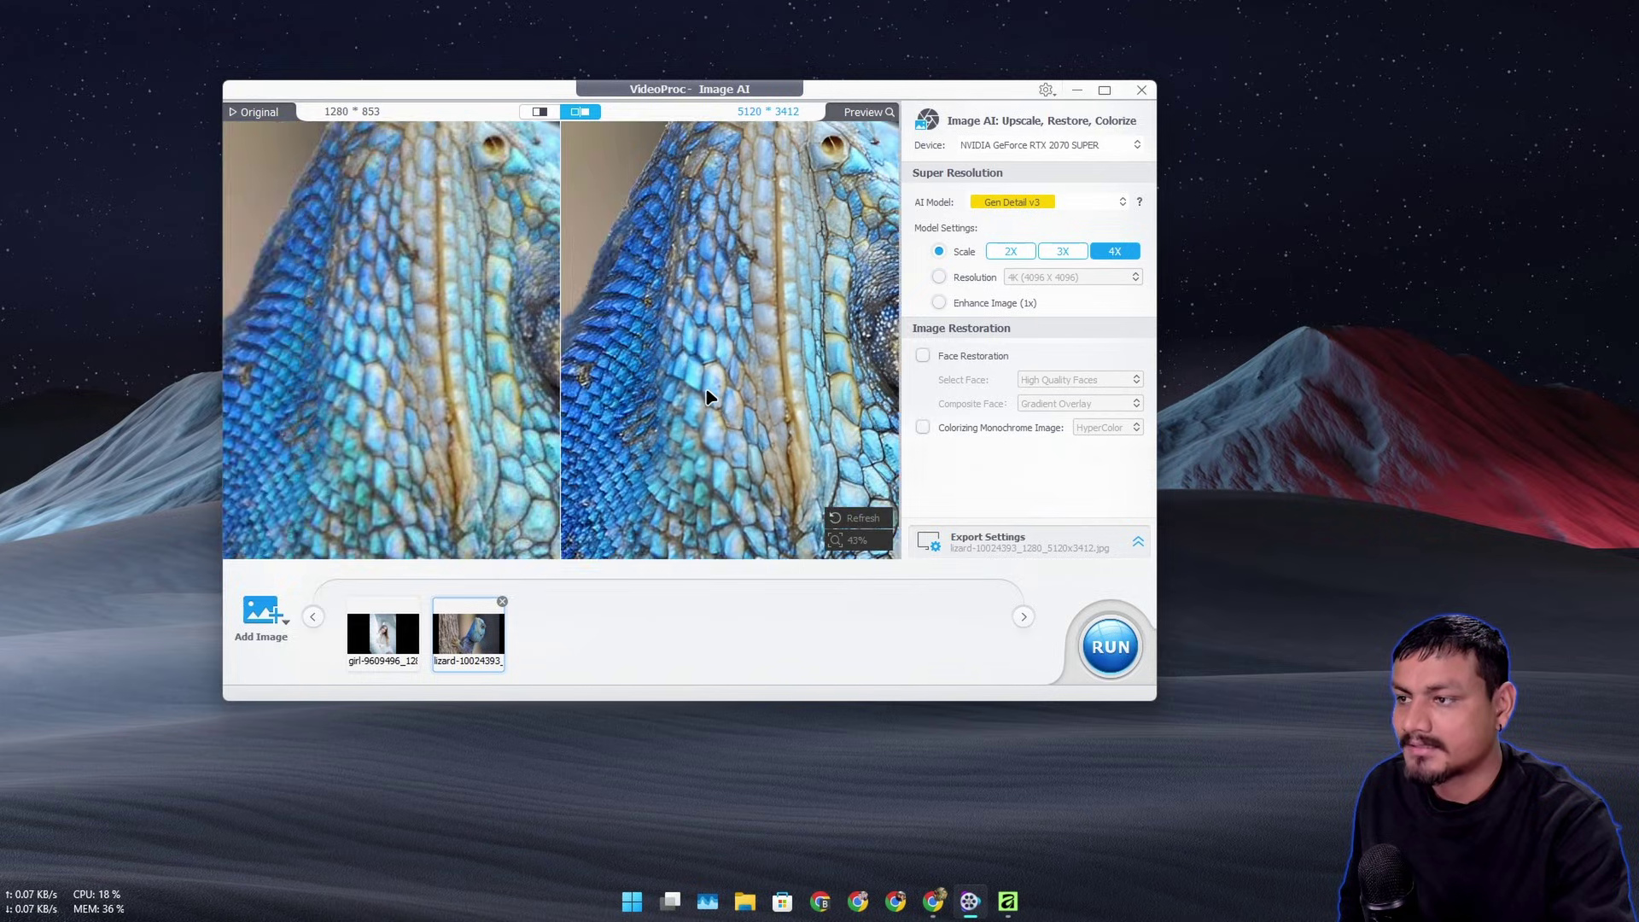
left_click_drag(707, 395, 622, 477)
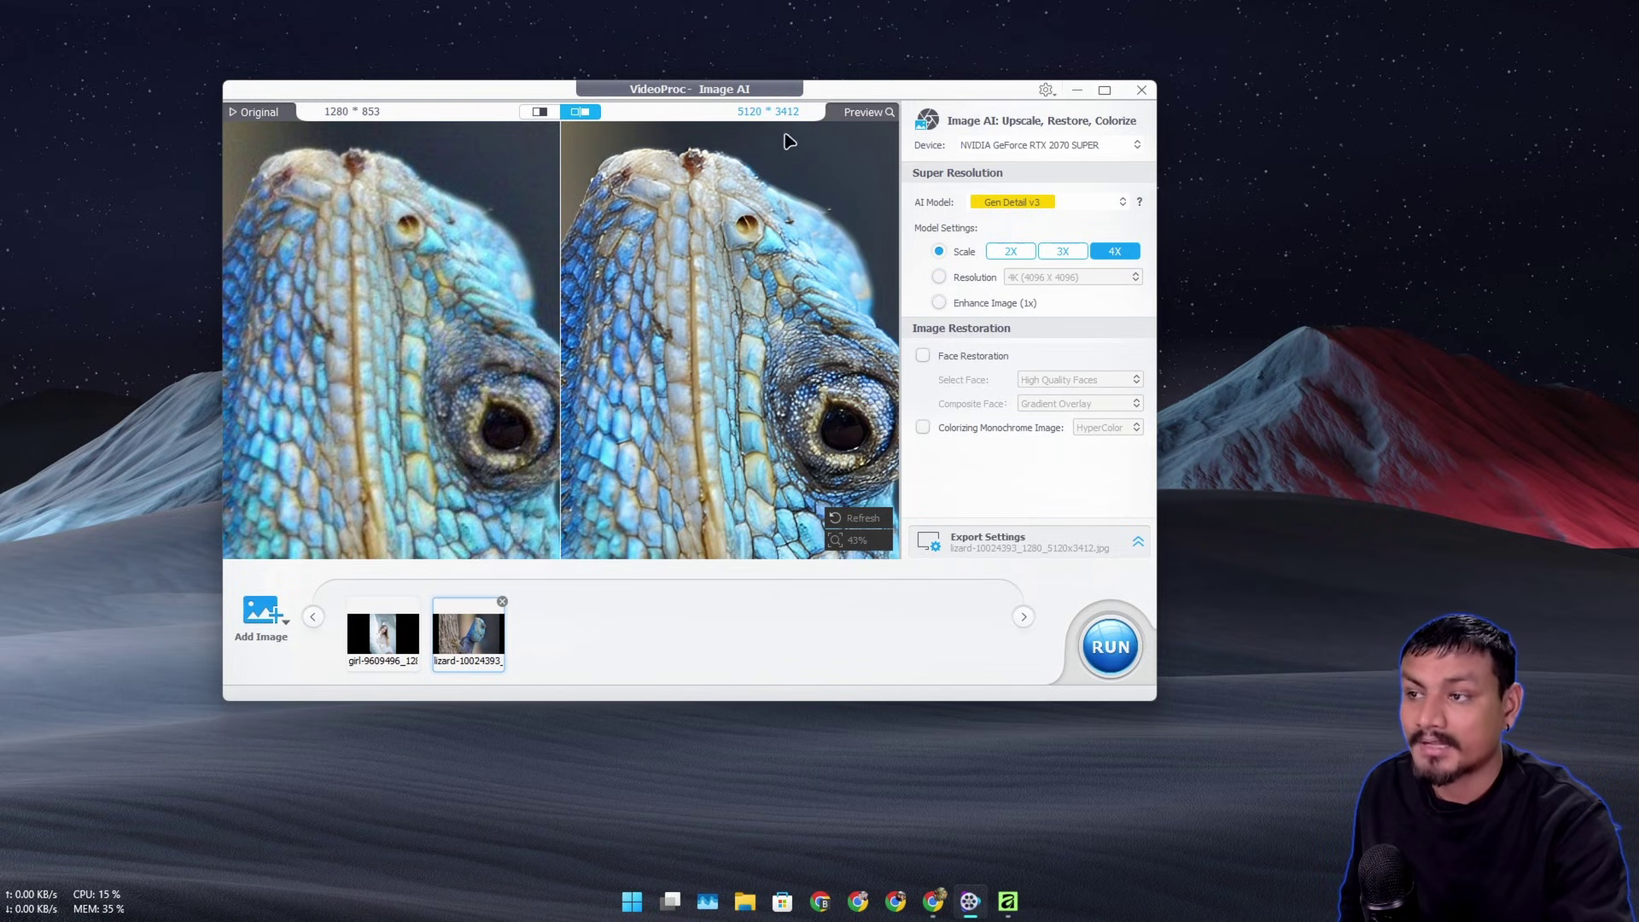
left_click(1103, 89)
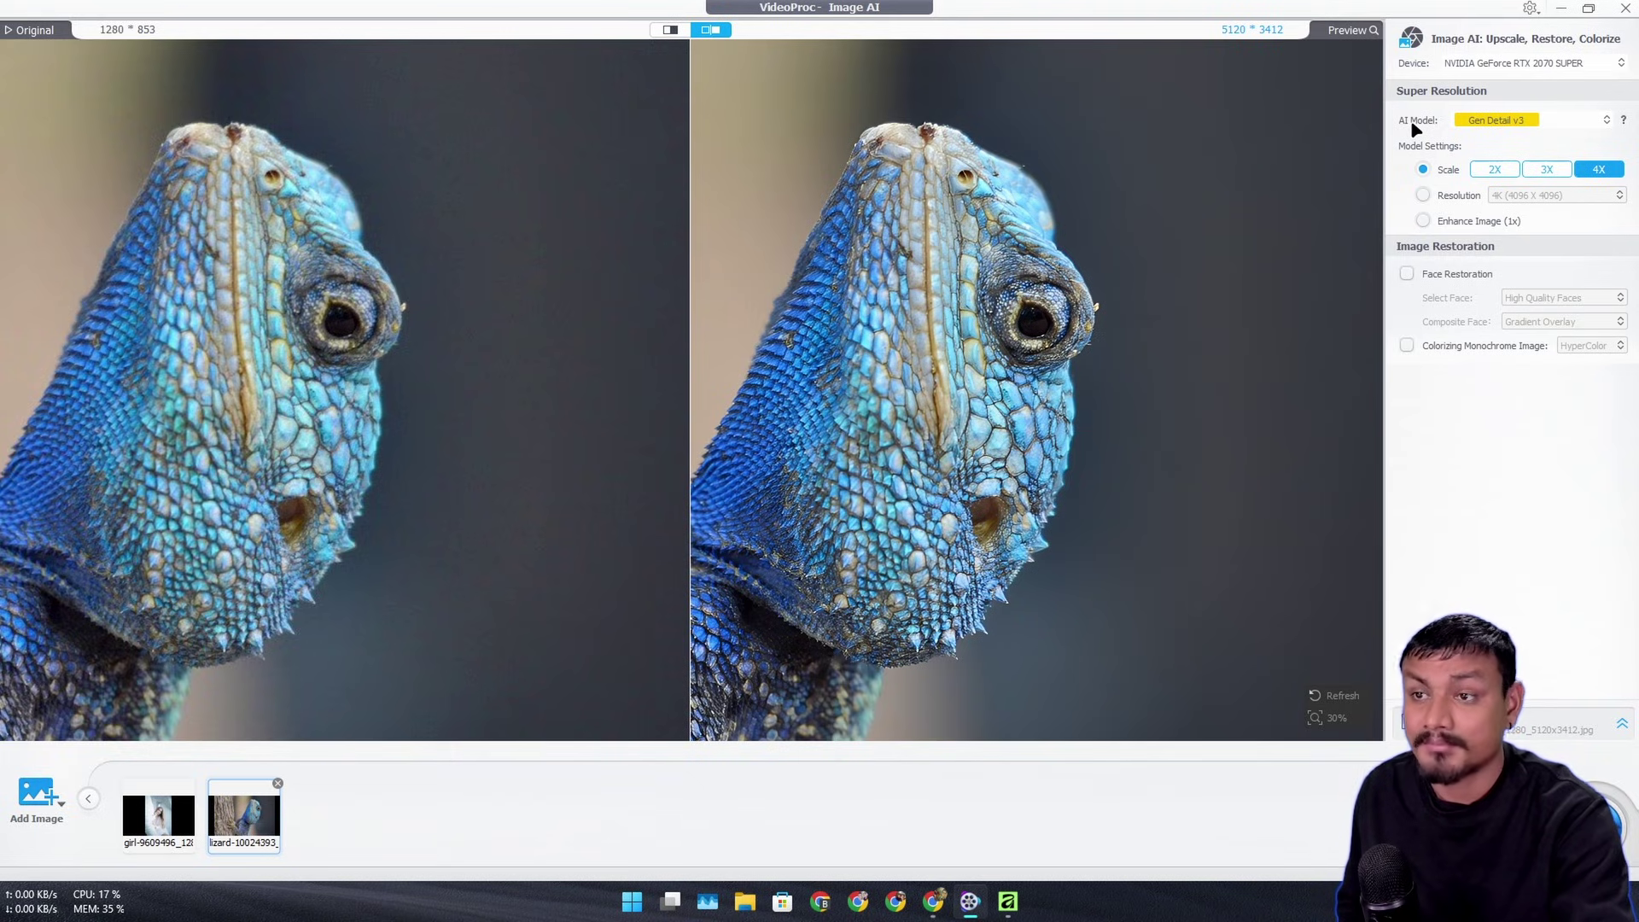
Step: Try the Real Smooth v3 and then Anime AI models on the lizard, comparing the head scales
left_click(1496, 124)
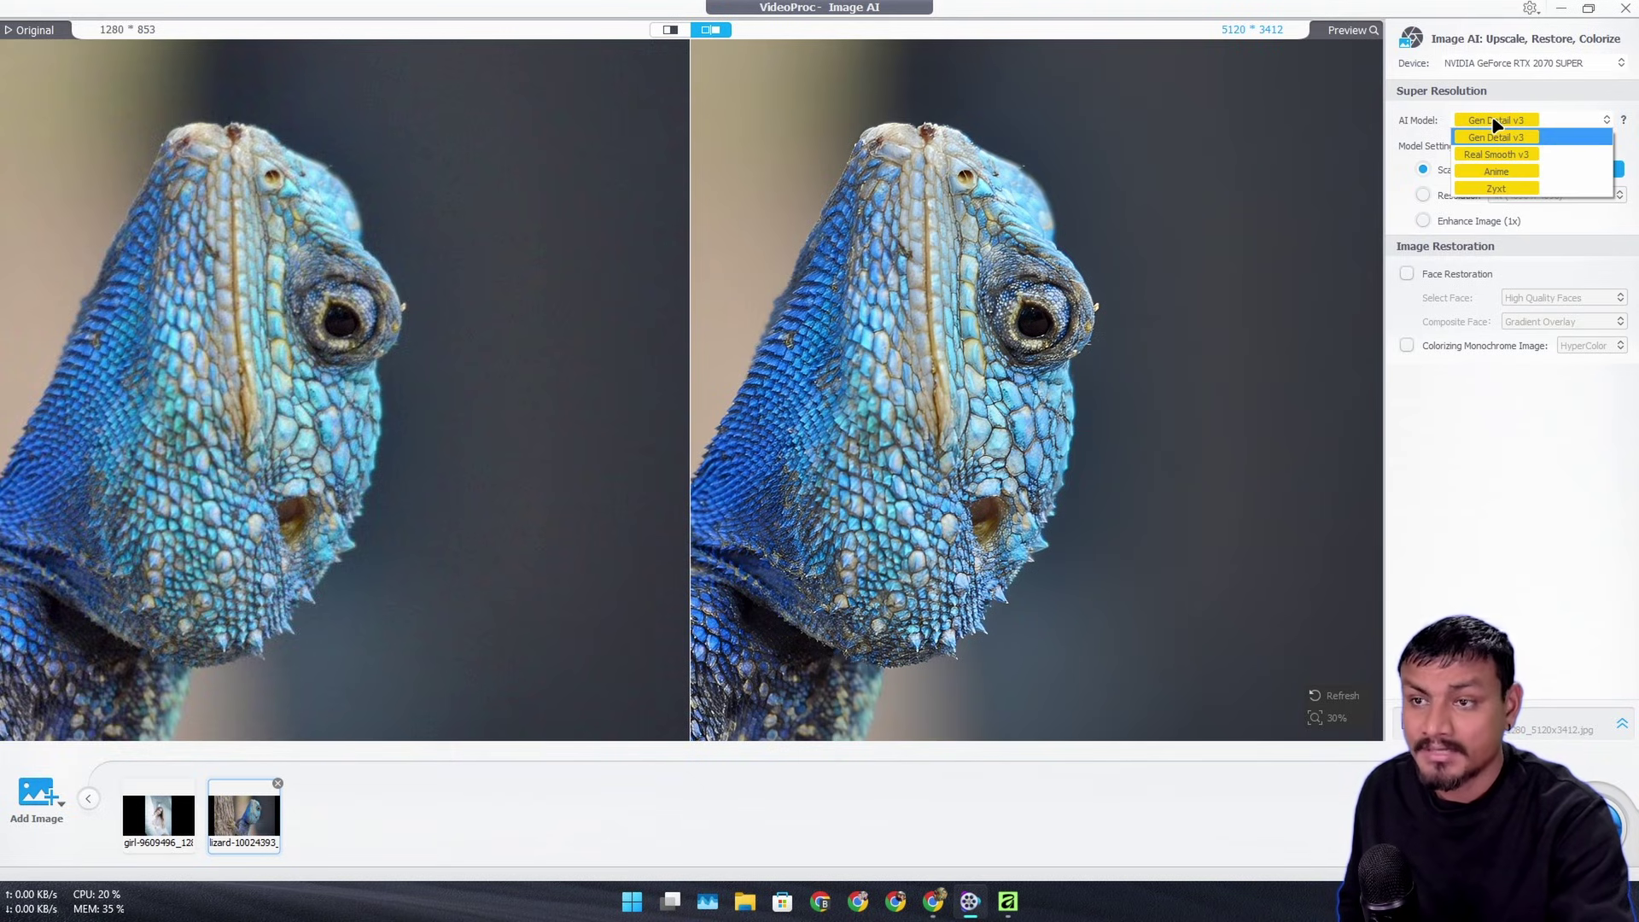
left_click(1502, 155)
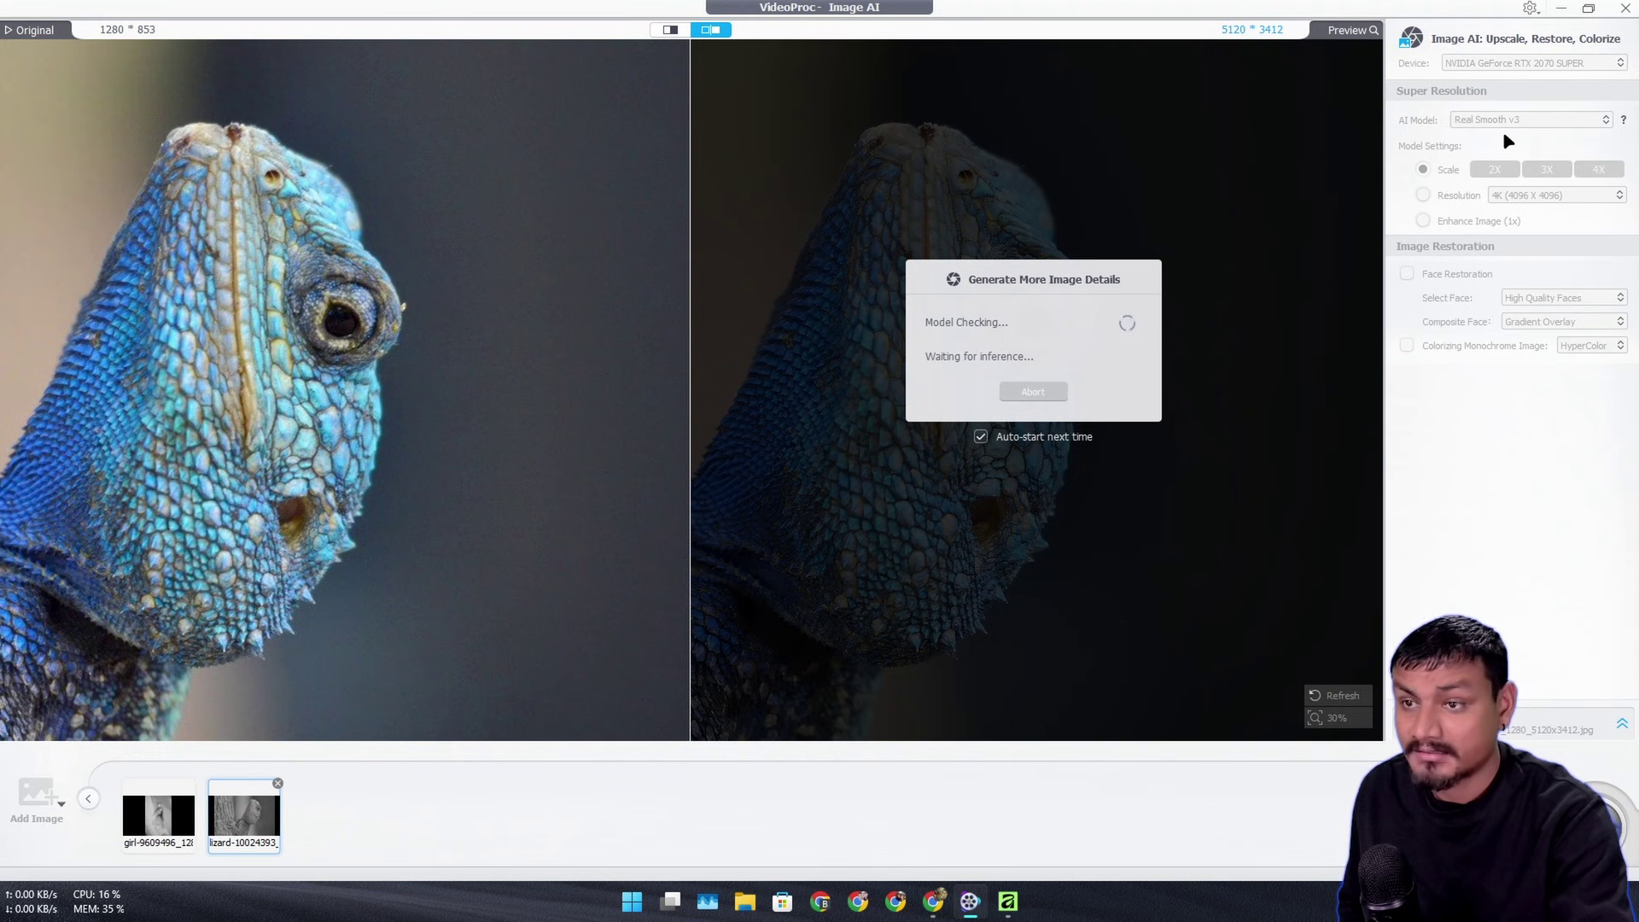
scroll(861, 277, "up", 5)
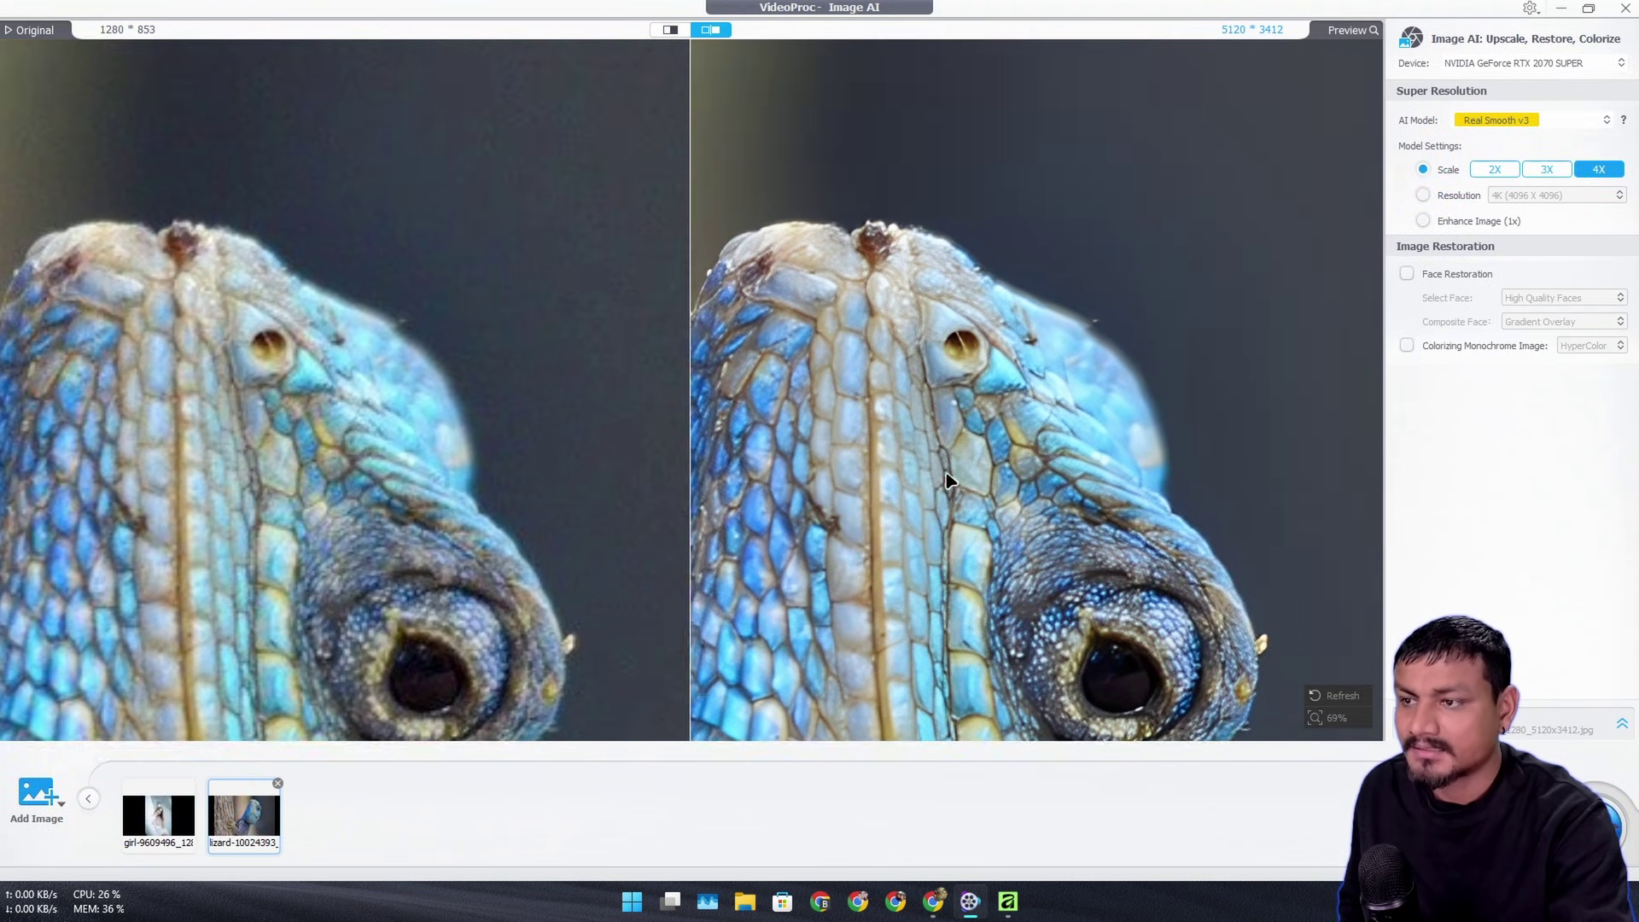
scroll(949, 480, "down", 2)
left_click(1528, 120)
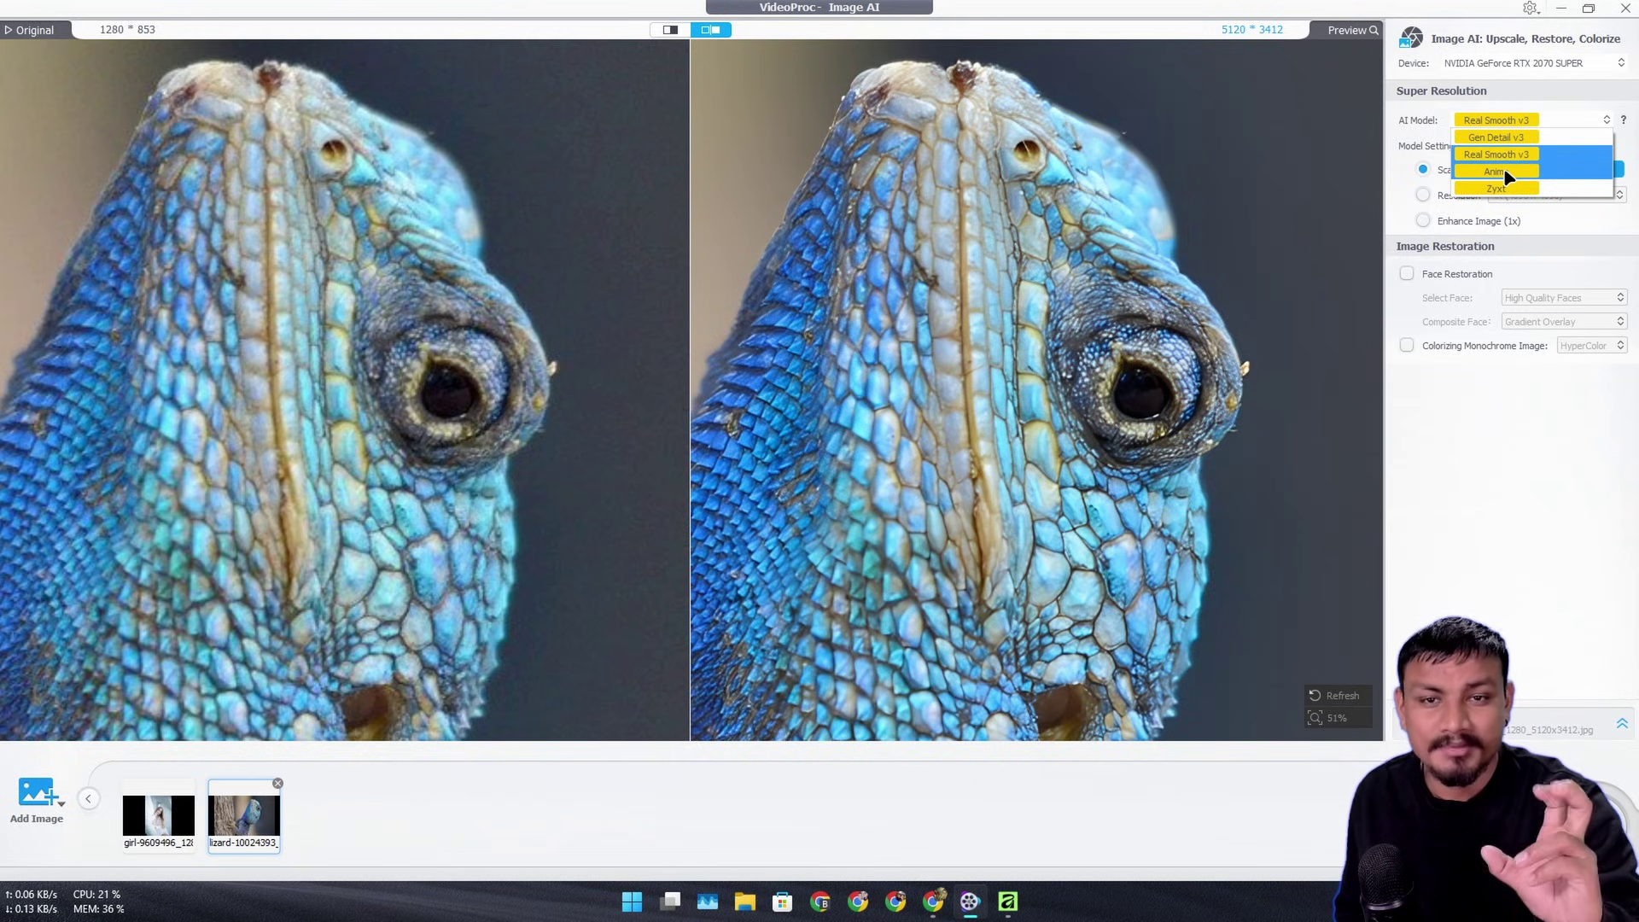
left_click(1502, 172)
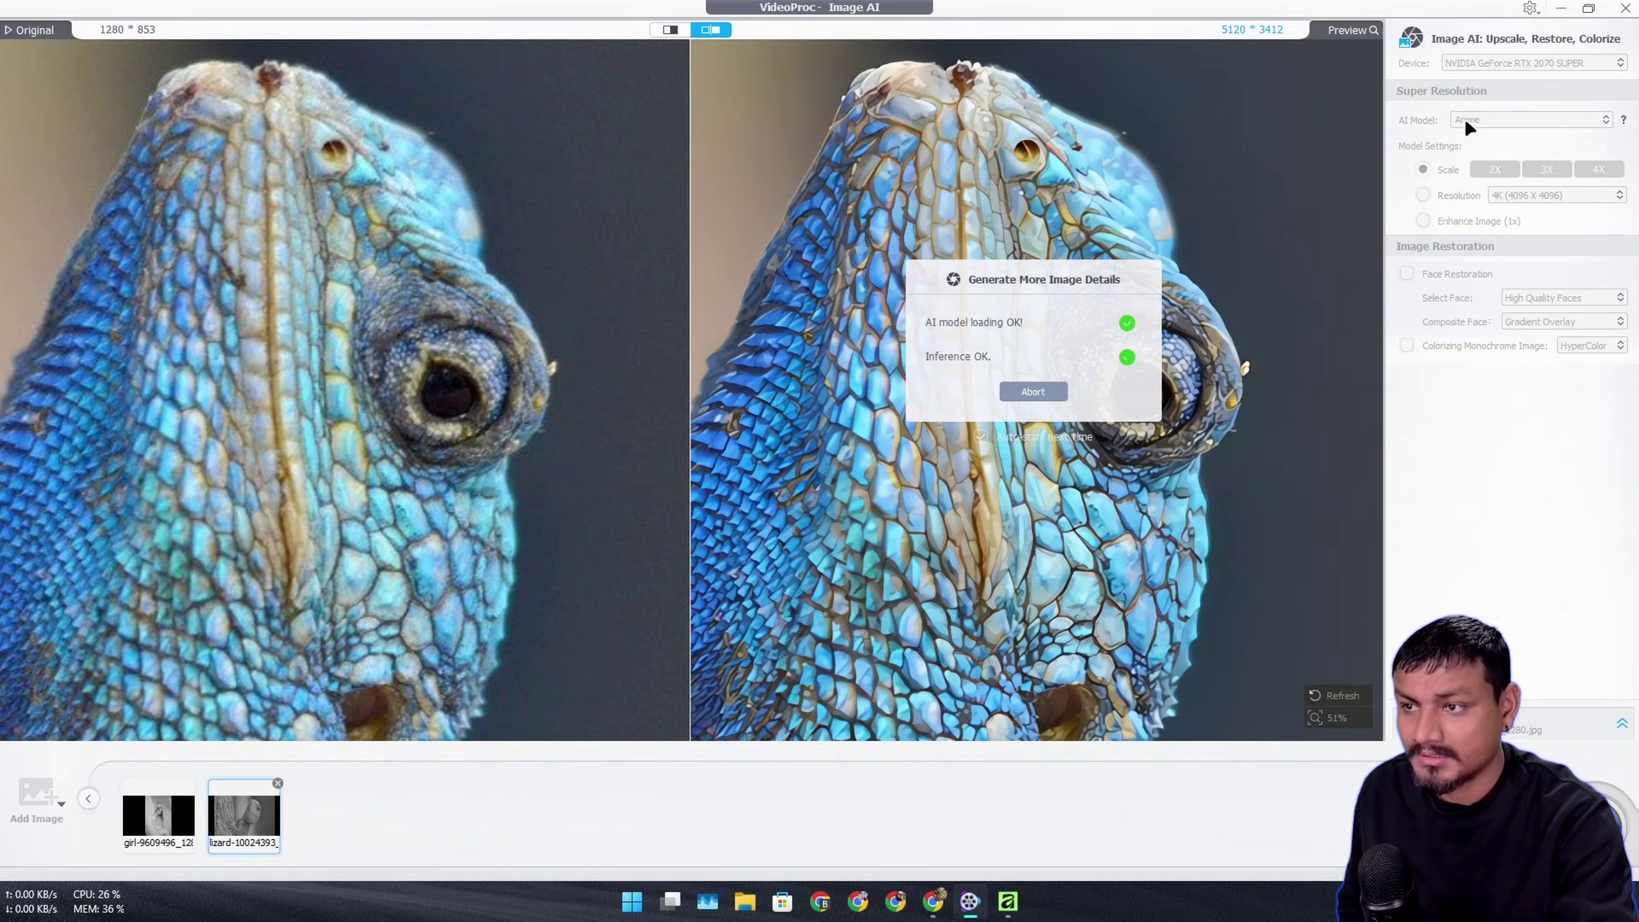
scroll(1092, 280, "down", 3)
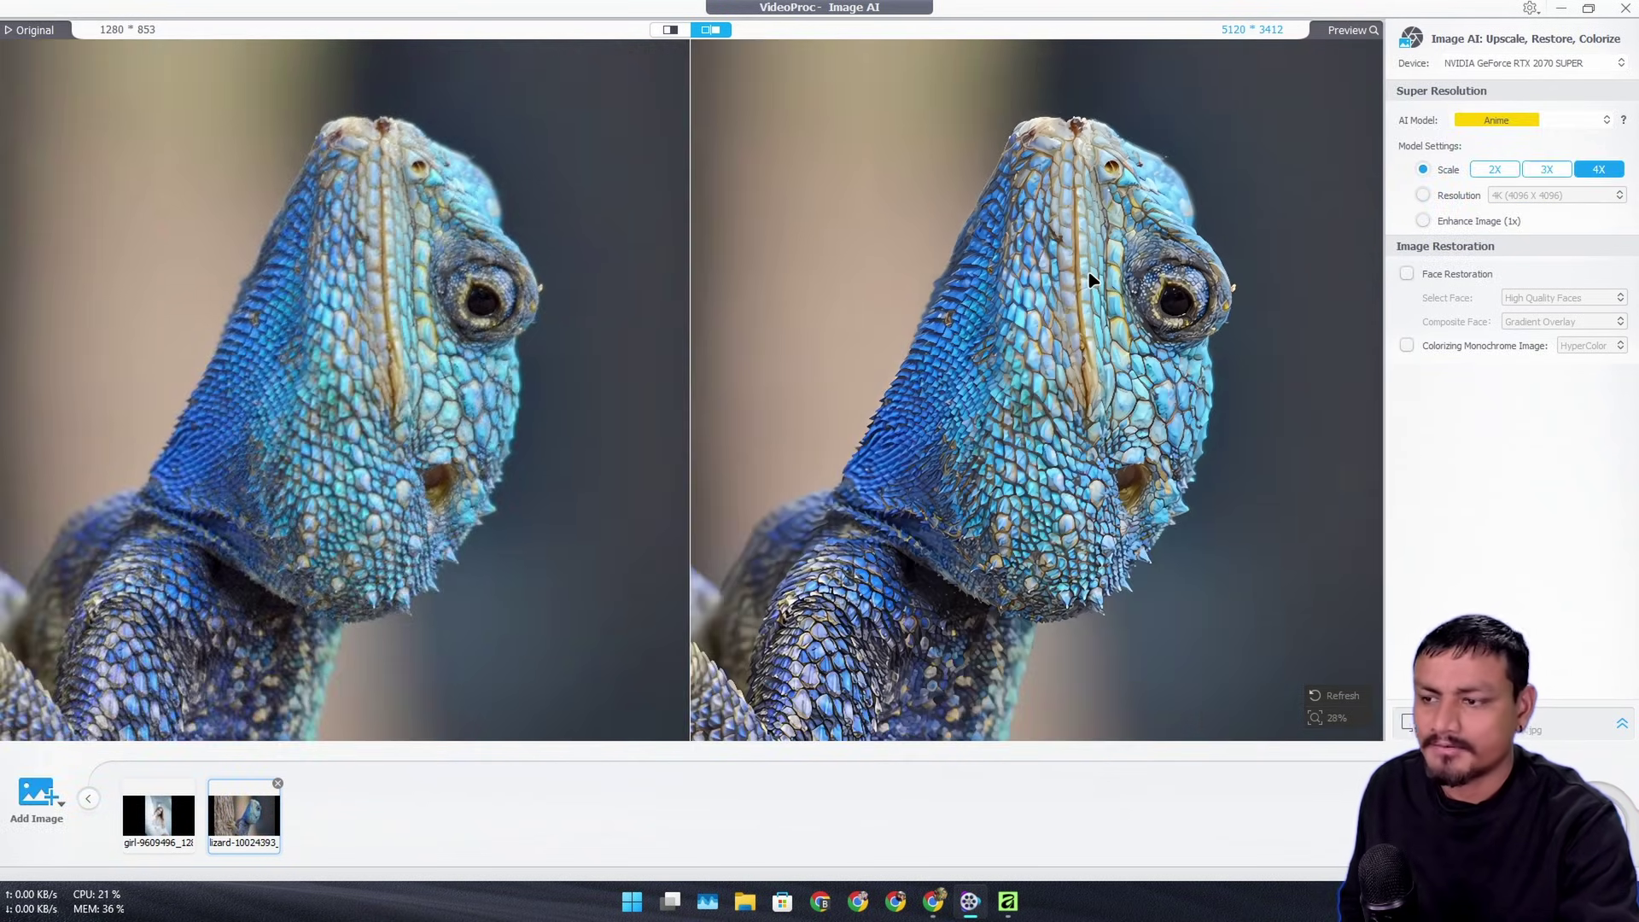
scroll(1093, 290, "up", 4)
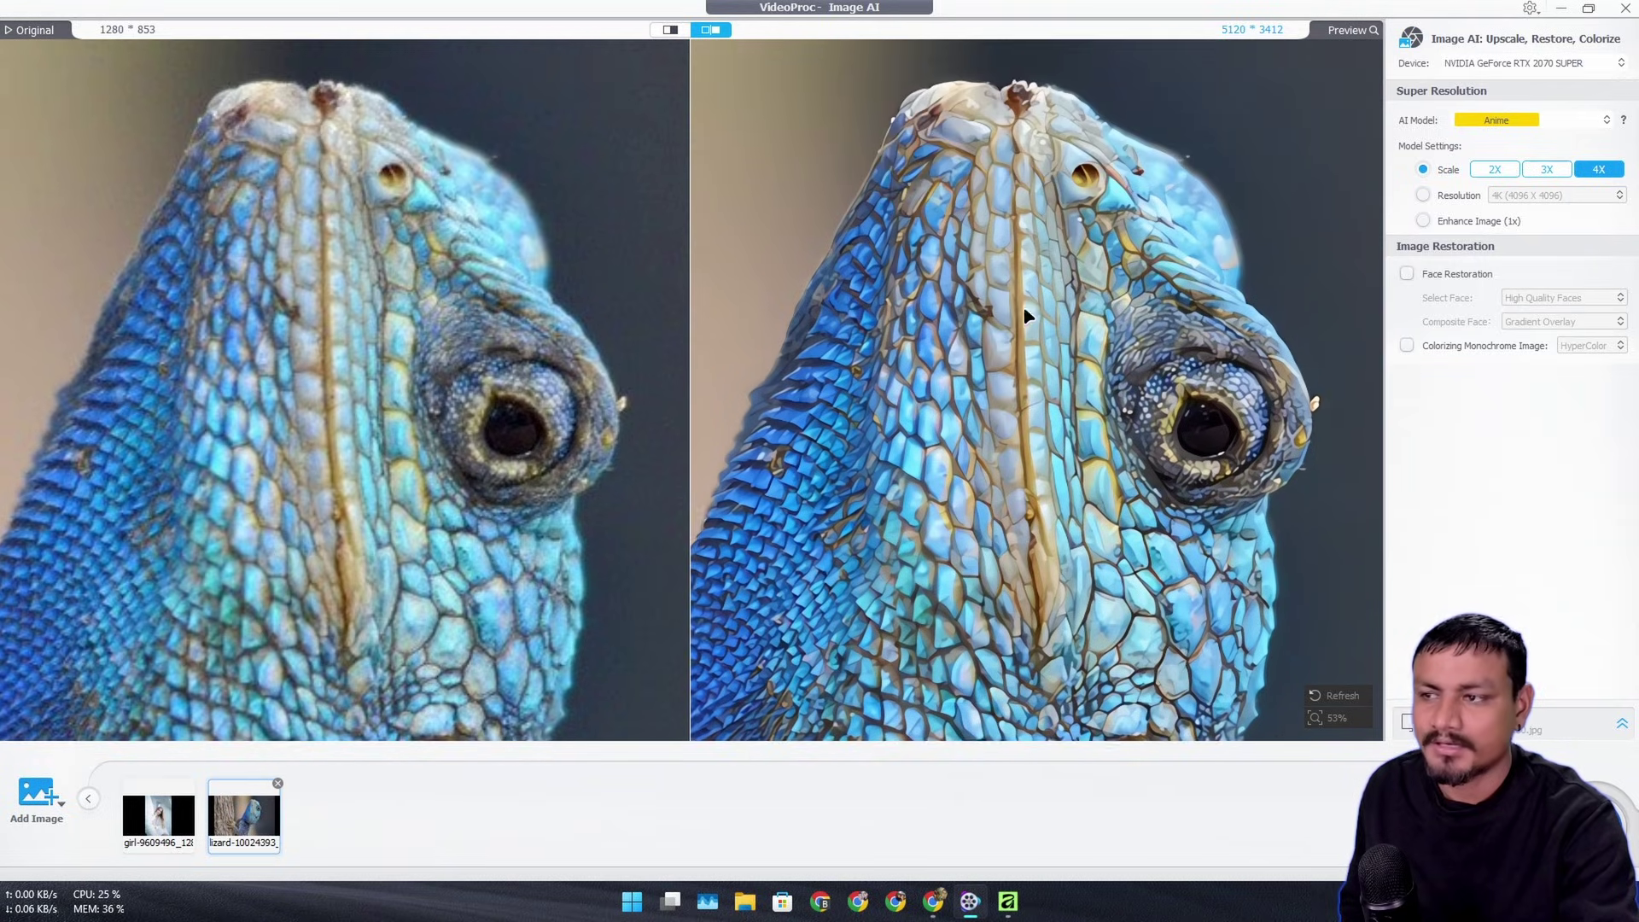
left_click_drag(1027, 316, 1016, 293)
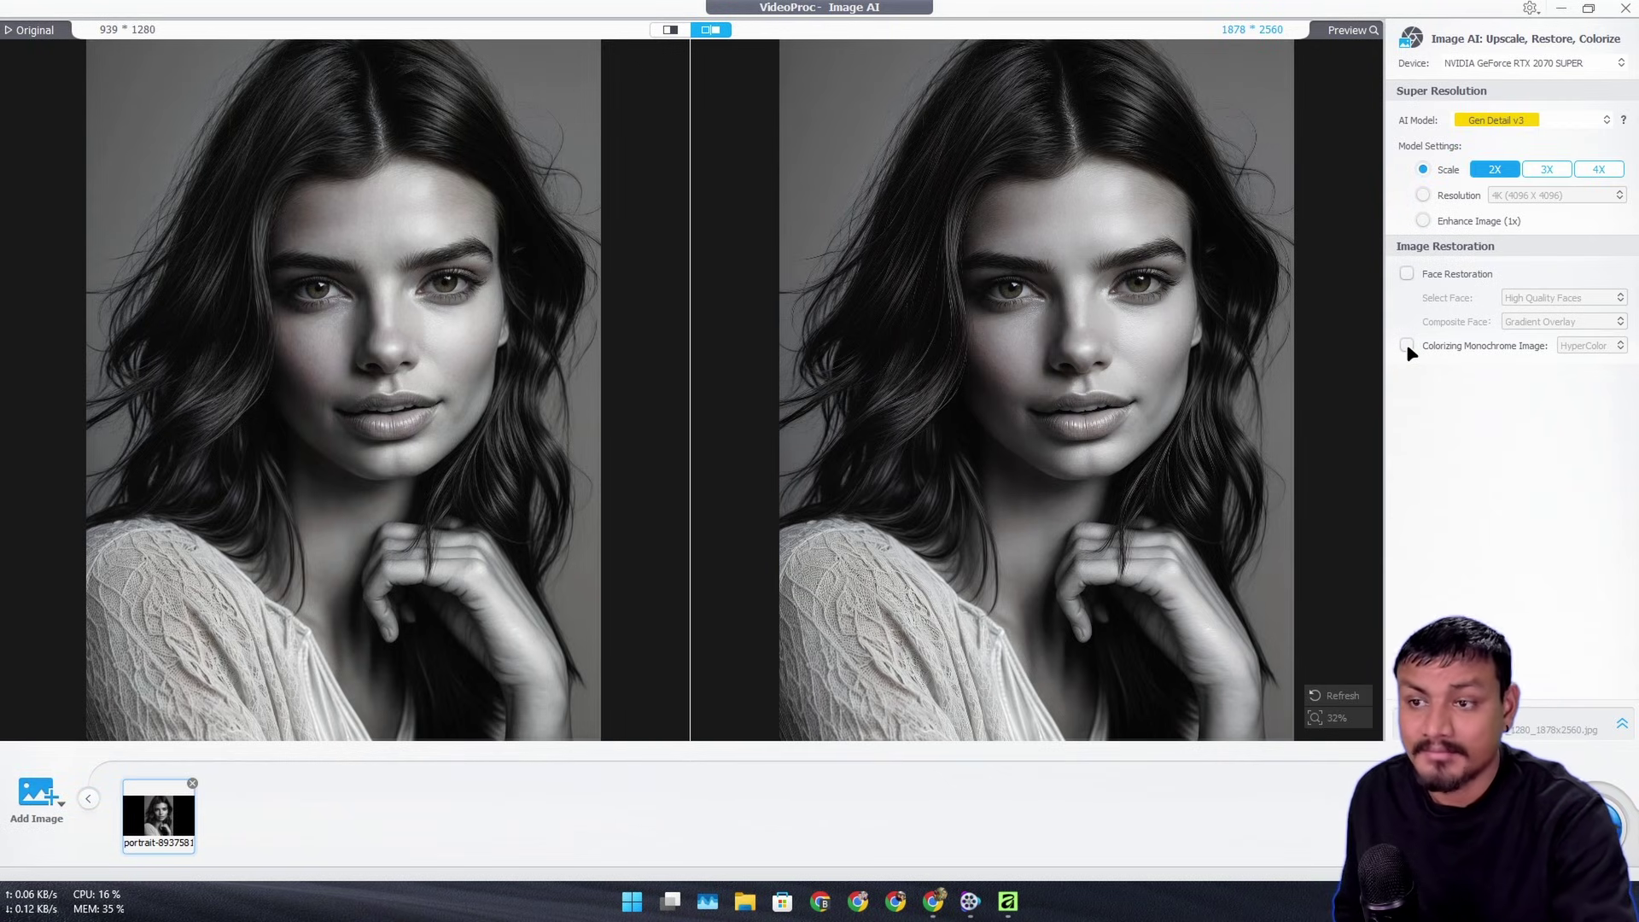
Step: Enable Colorizing Monochrome Image on the black-and-white portrait using the DeepColor model
left_click(1406, 345)
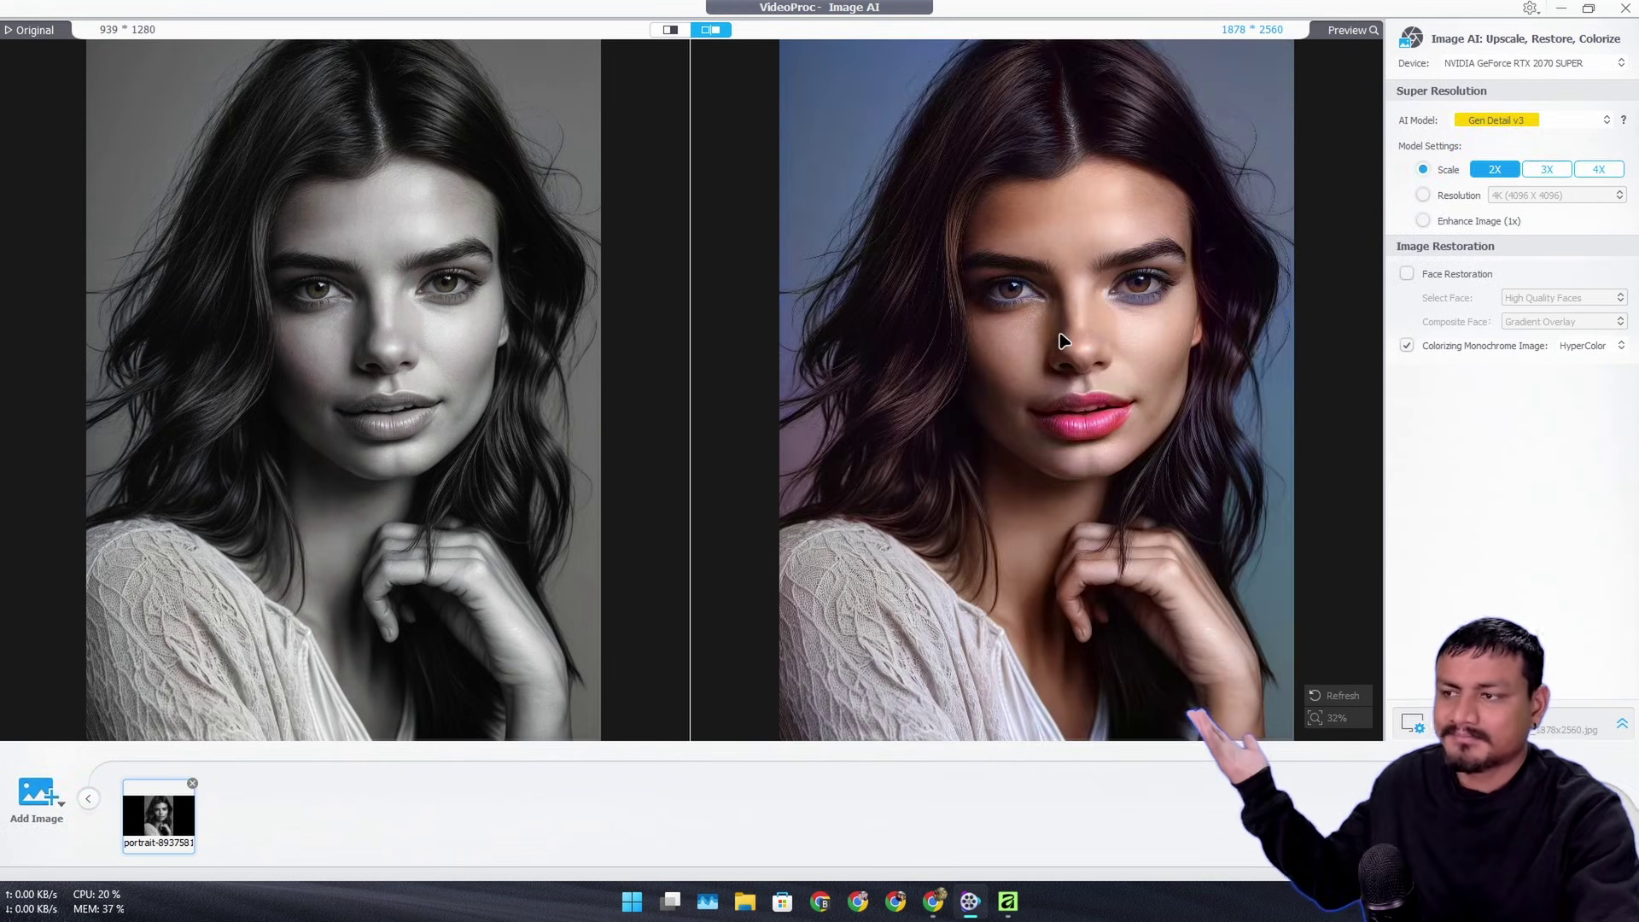
left_click(1575, 347)
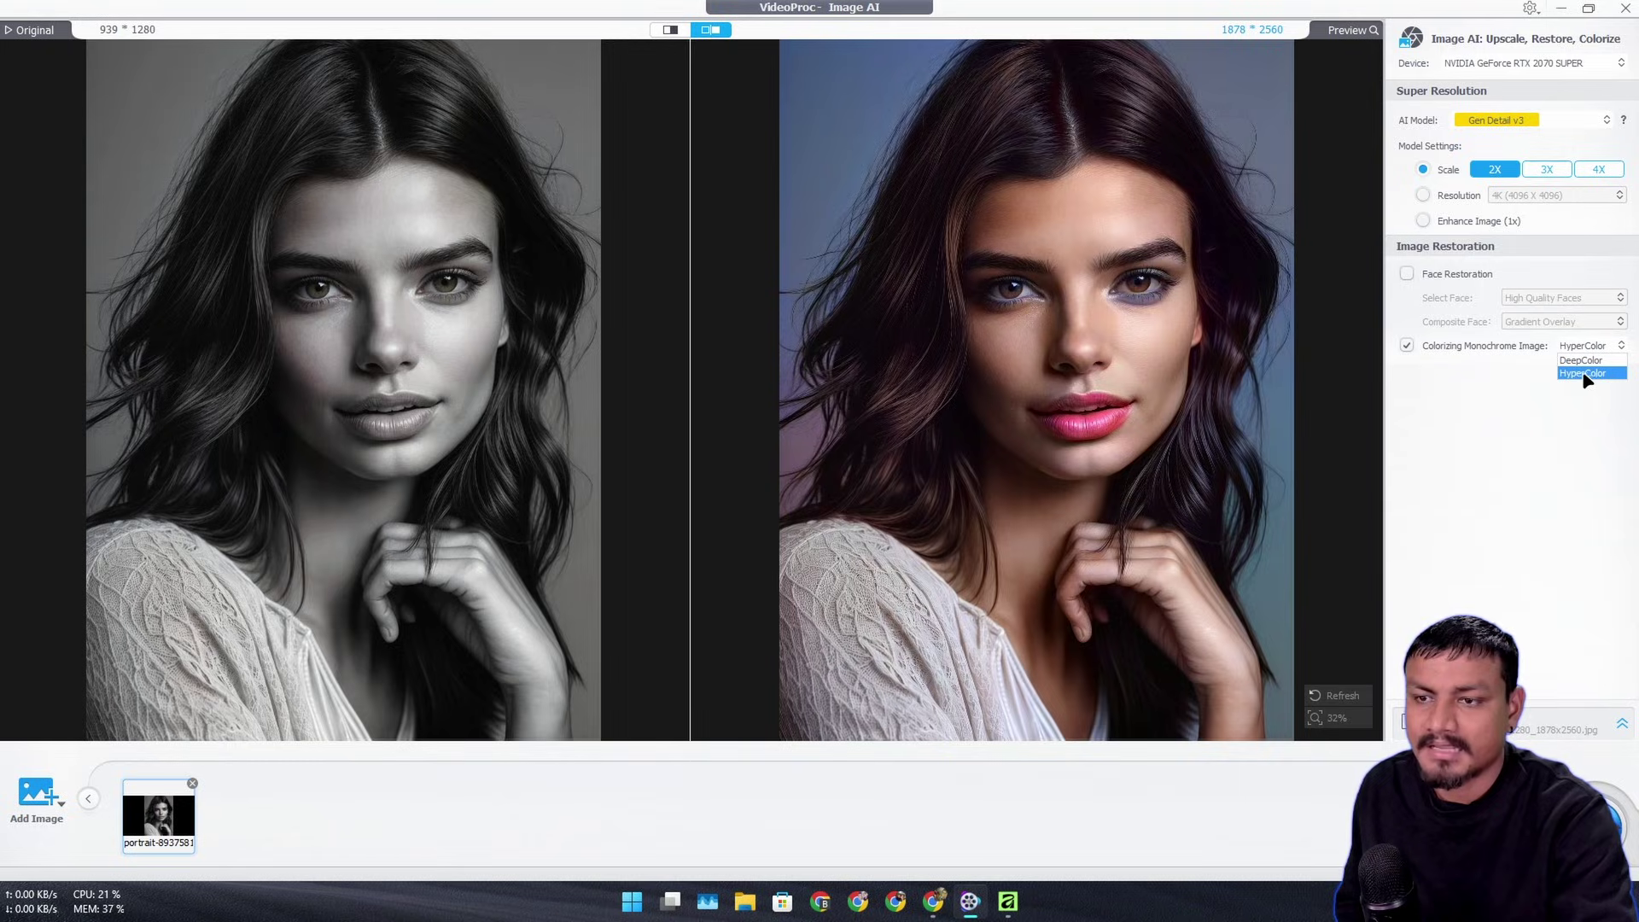
left_click(1589, 361)
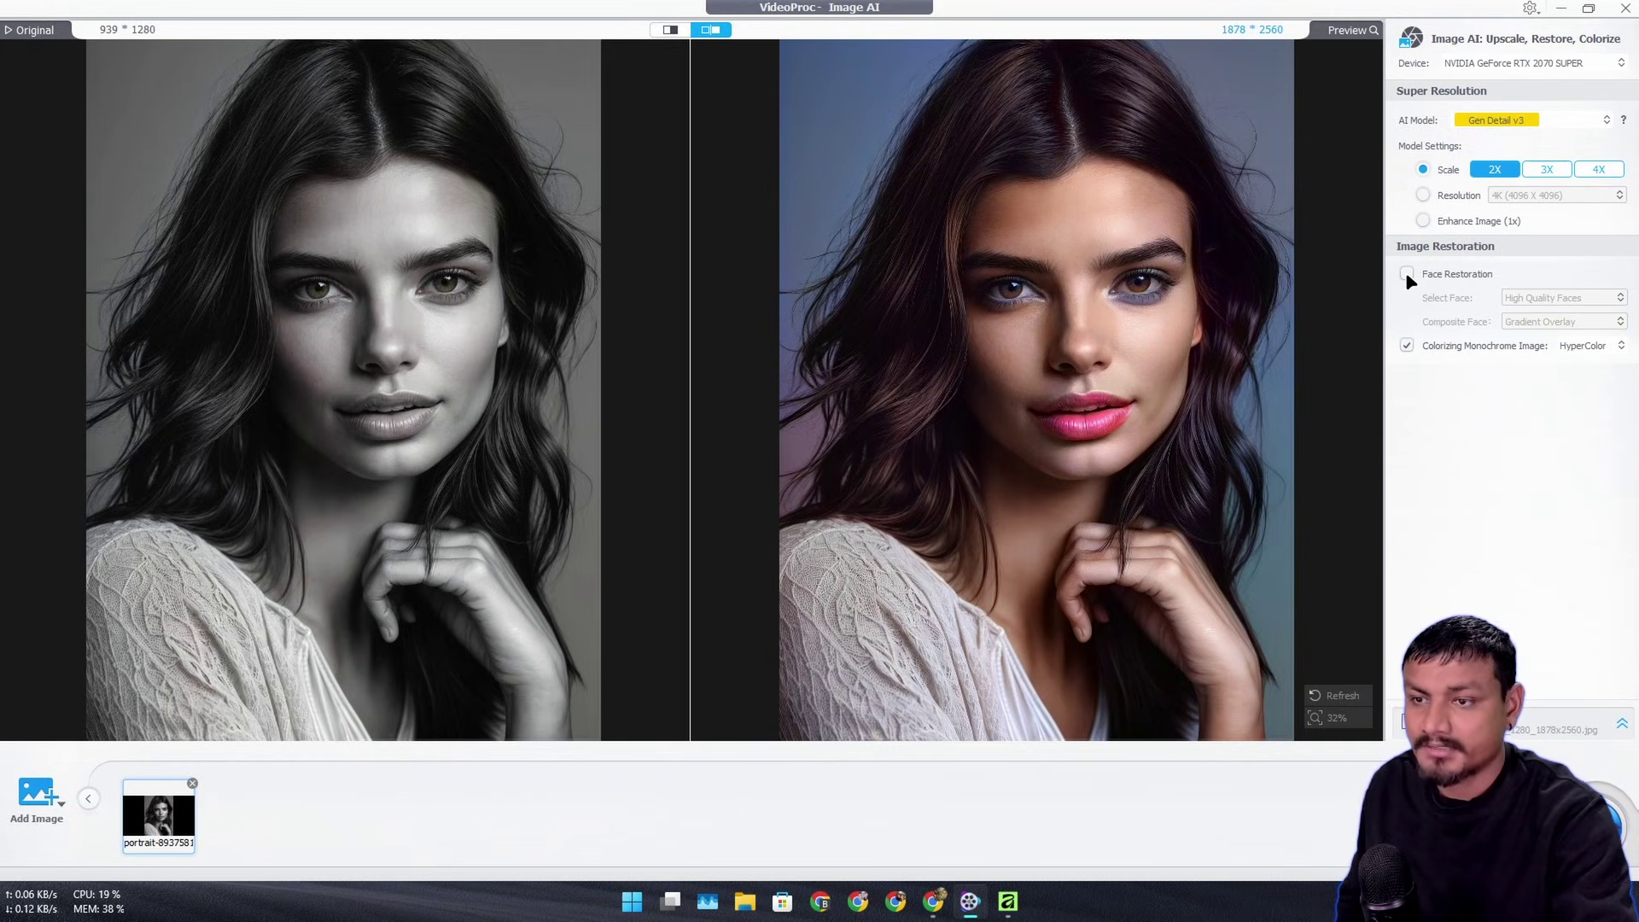
Step: Enable Face Restoration on the portrait with High Quality Faces selected
left_click(1406, 274)
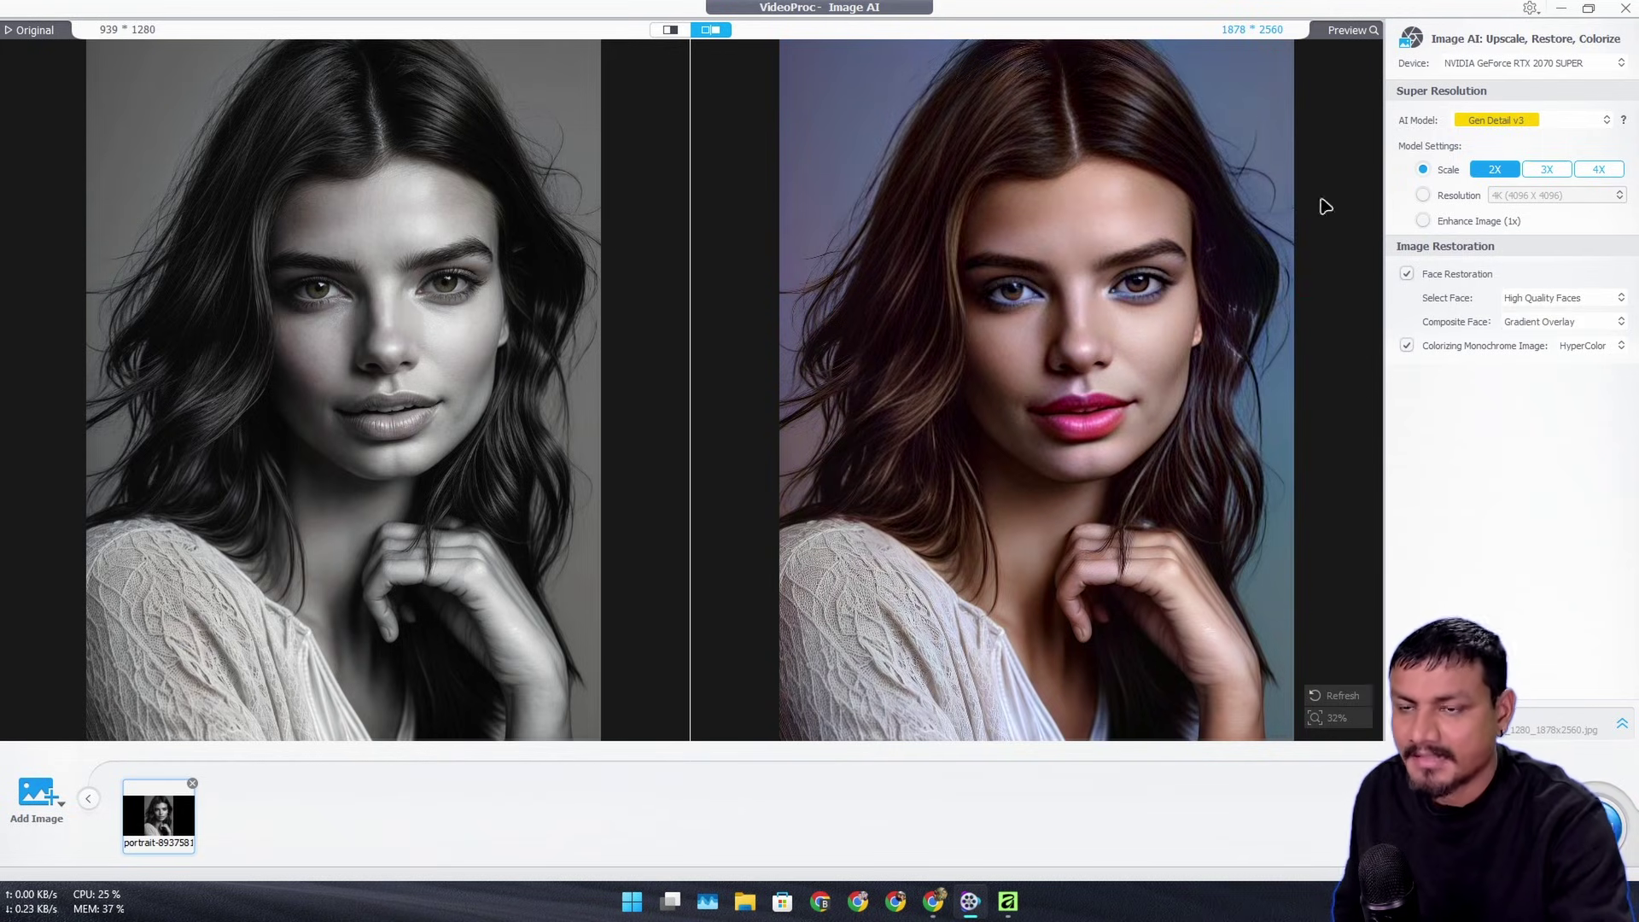
left_click(1552, 297)
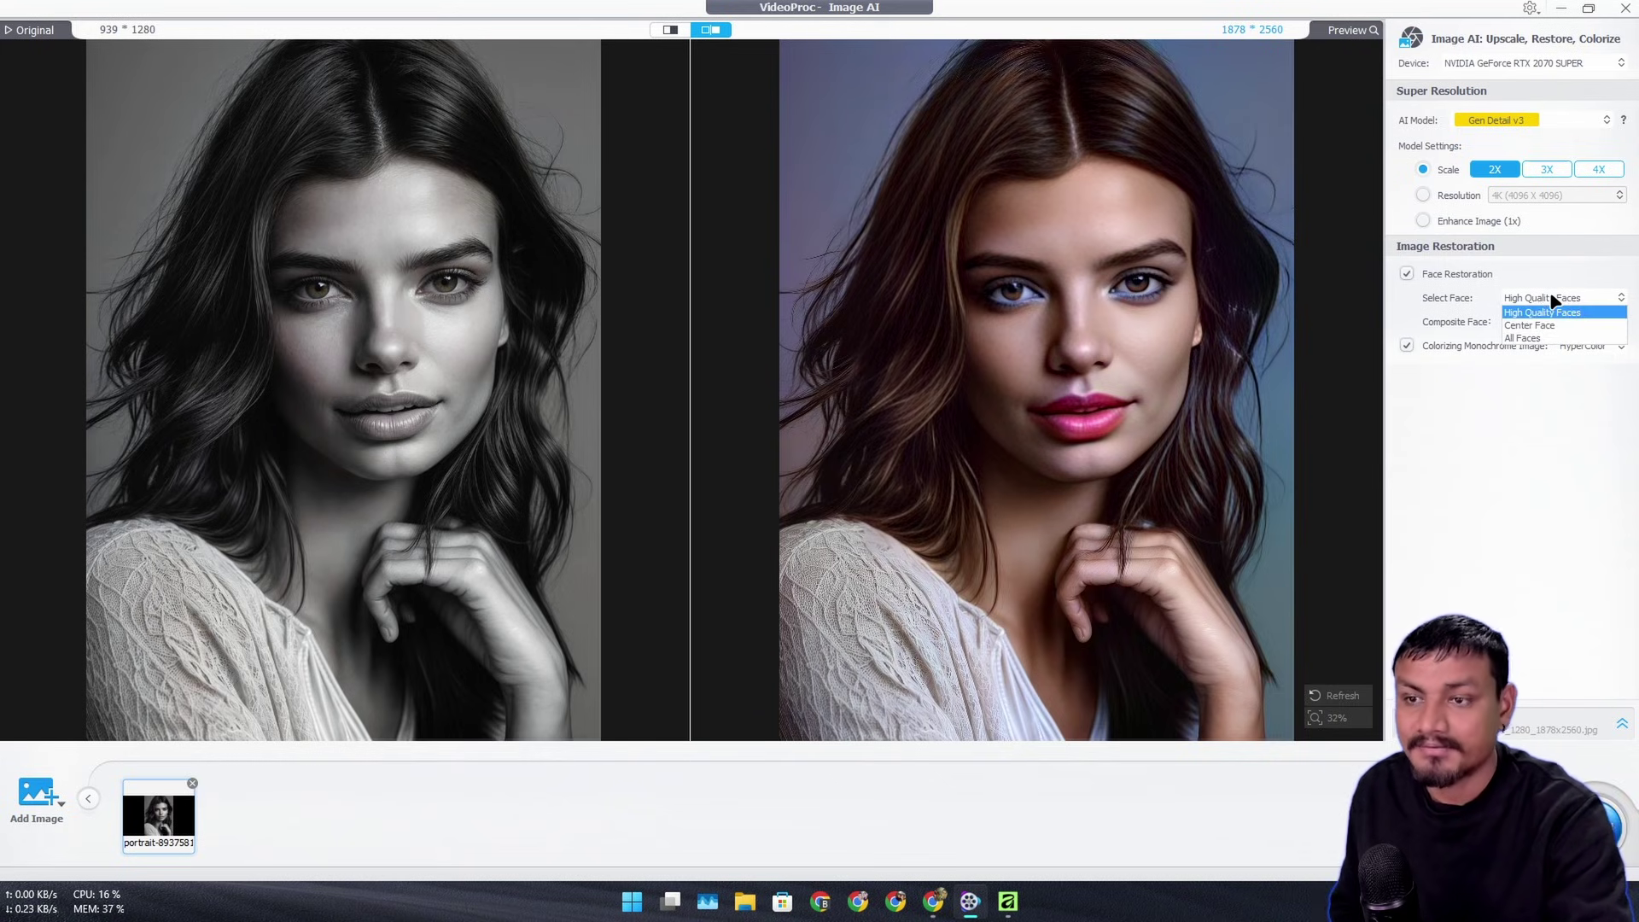
left_click(1558, 311)
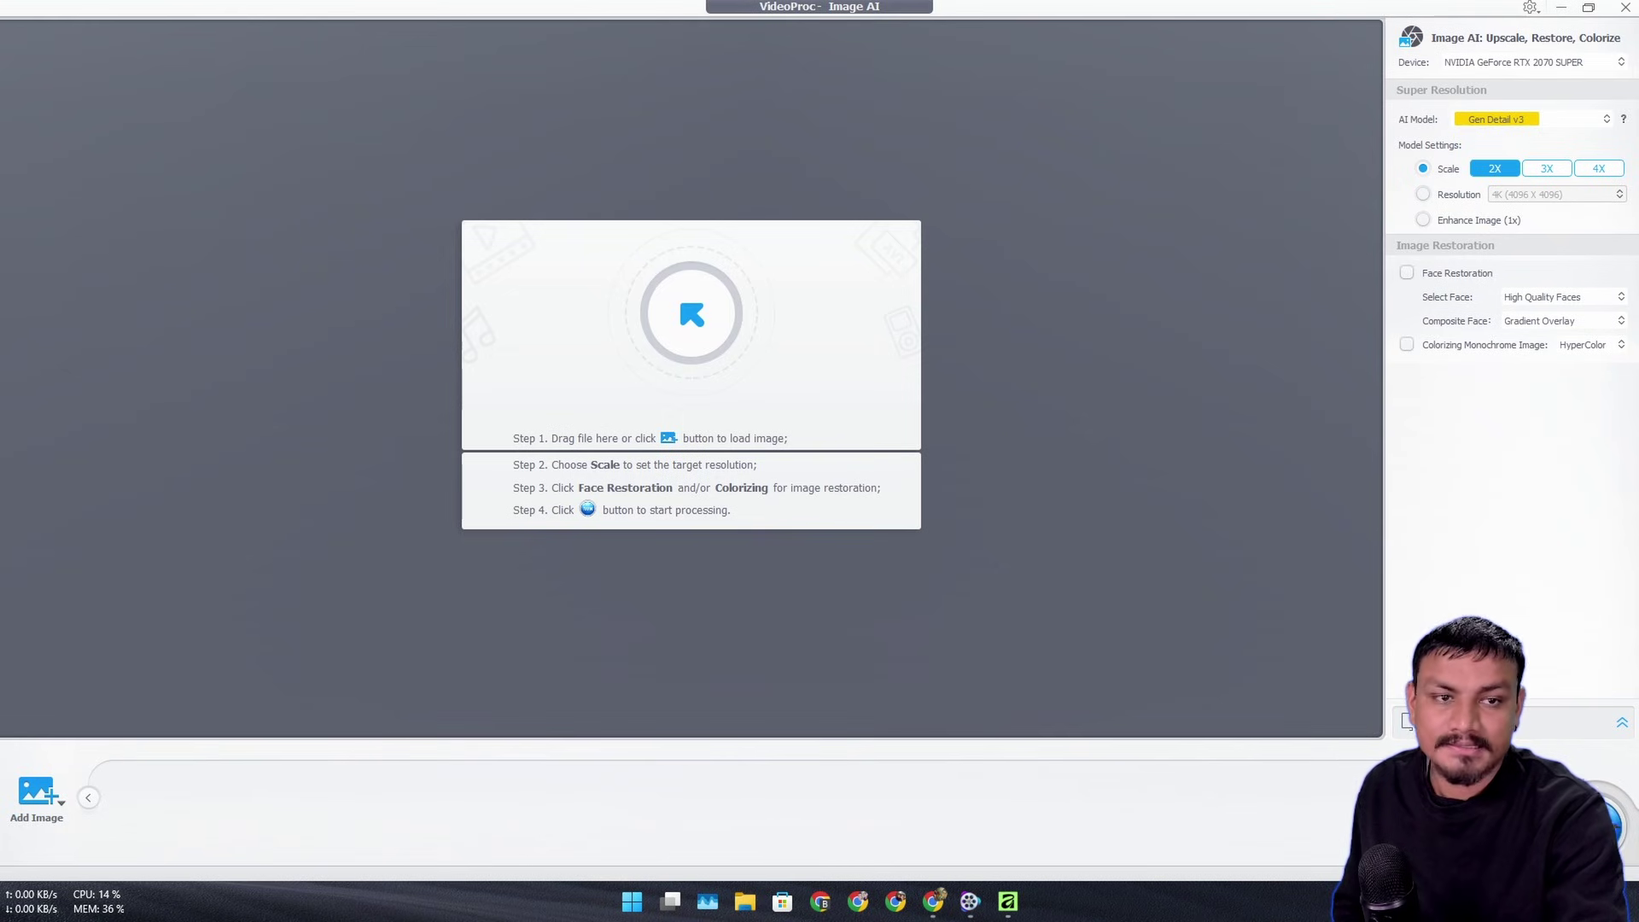
Step: Add the 1919×1079 webcam screenshot and enable Face Restoration on its 2X 3838×2158 upscale
left_click_drag(1332, 751, 184, 778)
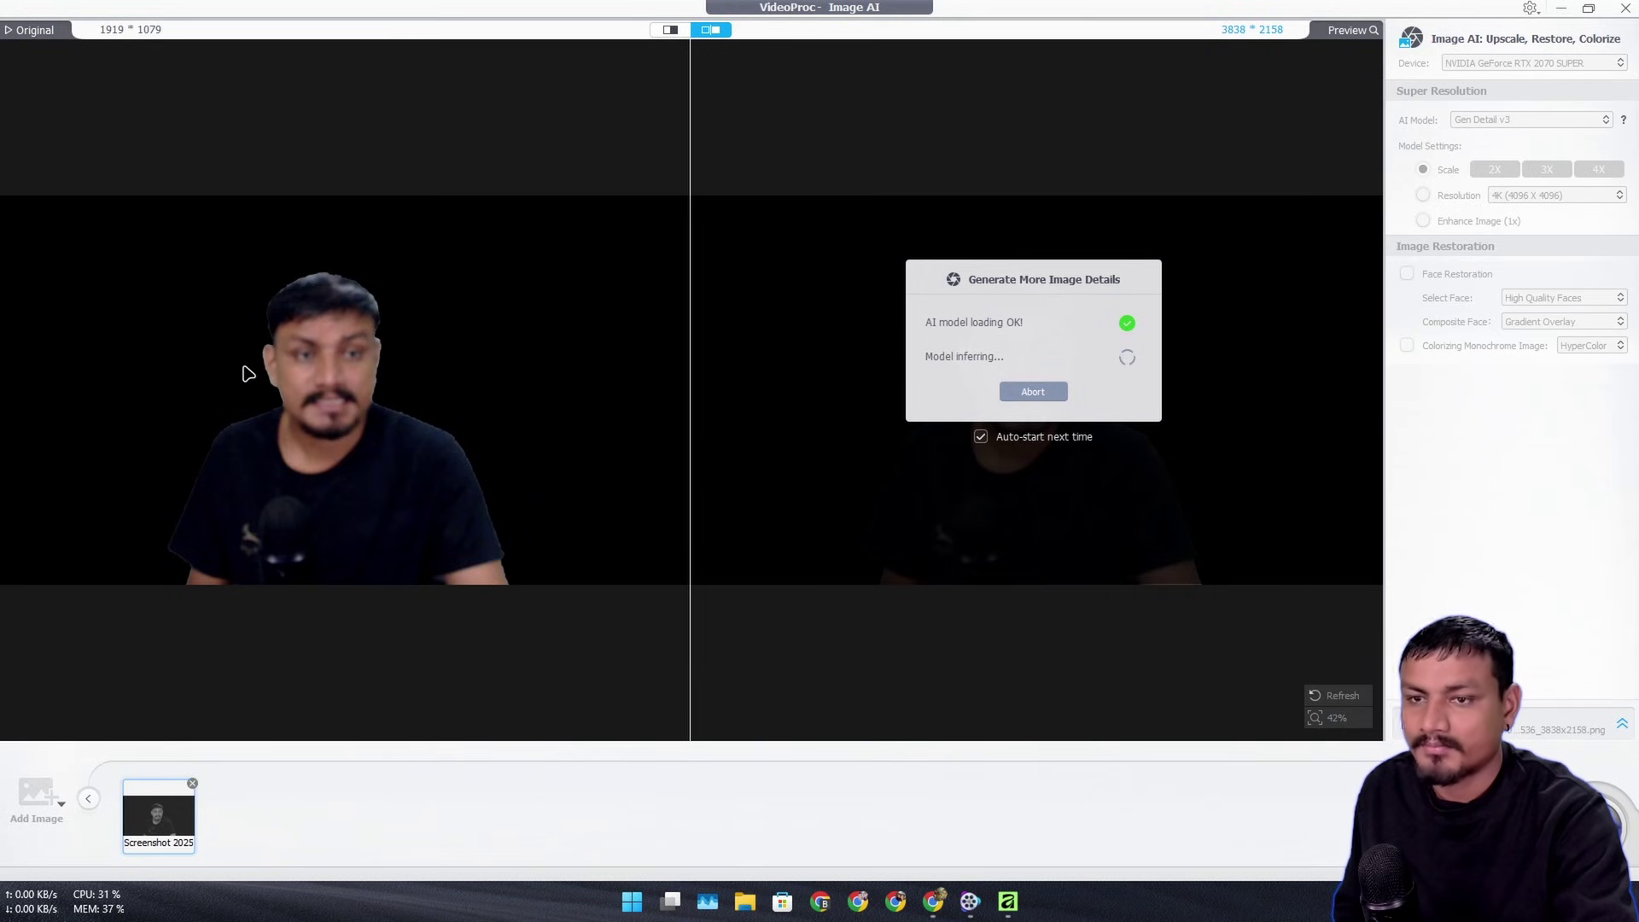
scroll(201, 380, "up", 4)
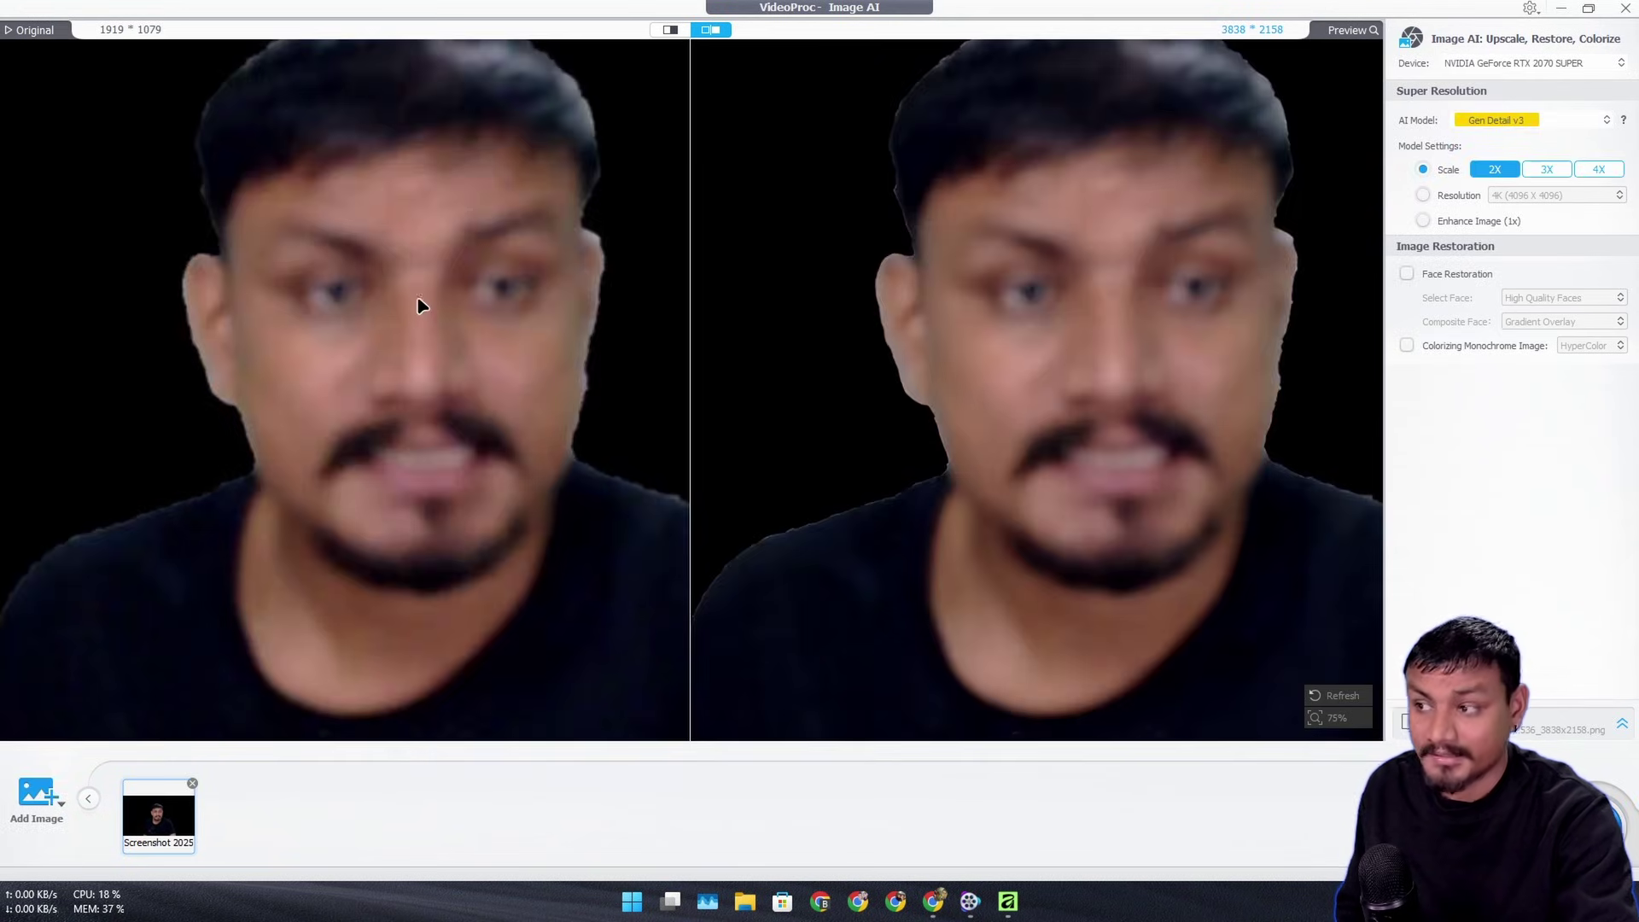
scroll(421, 306, "down", 2)
left_click(1407, 275)
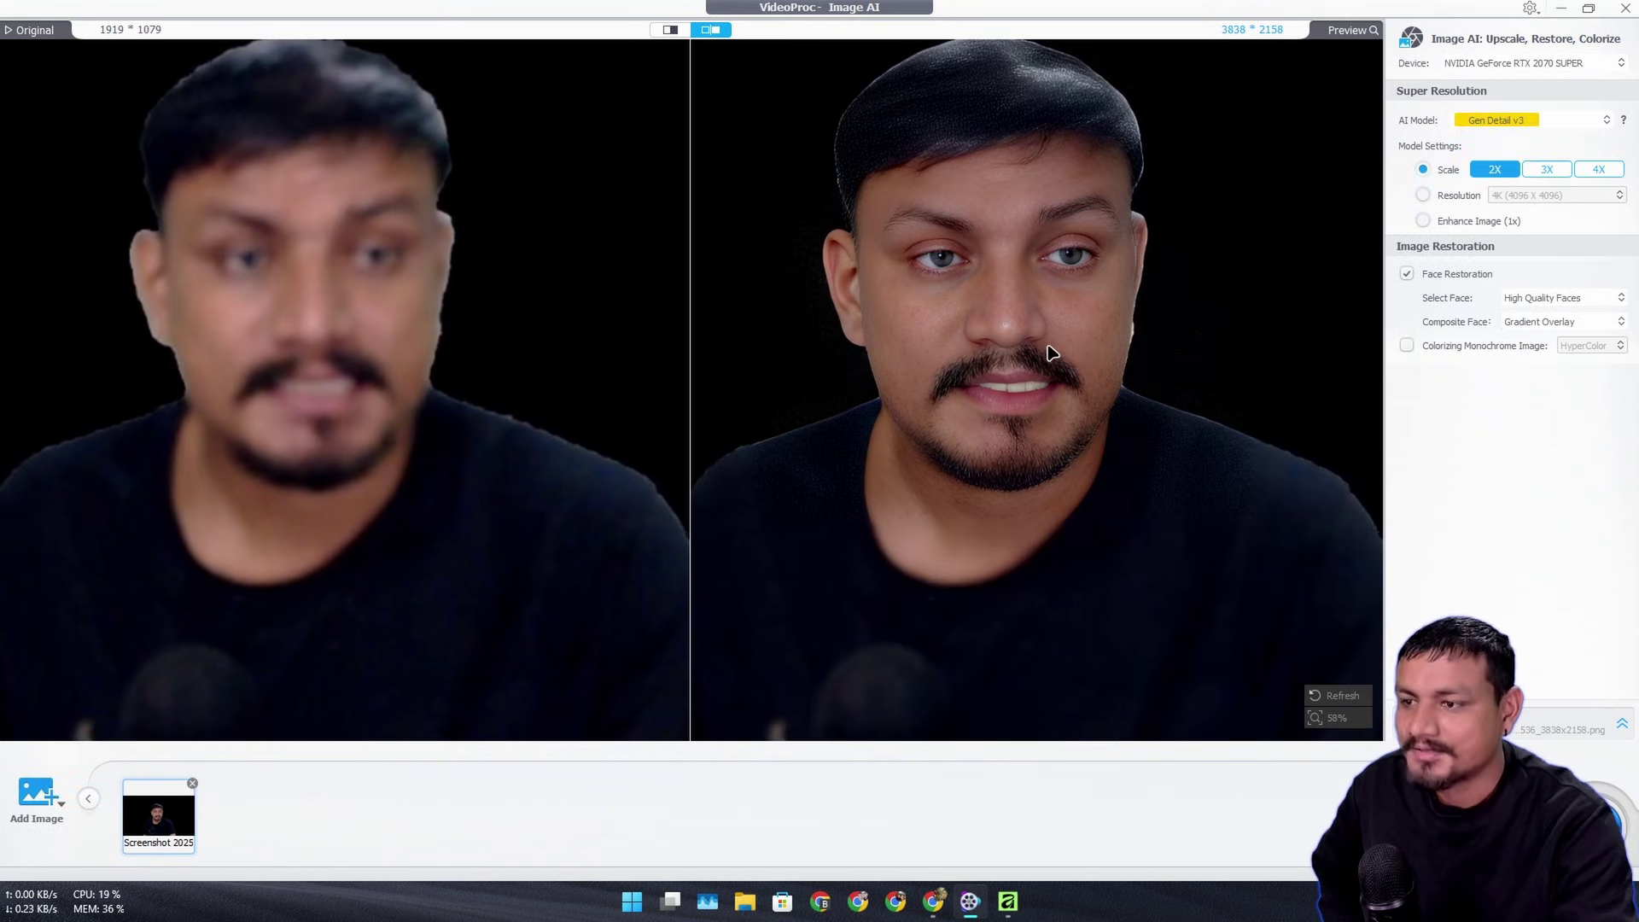
scroll(1013, 352, "down", 2)
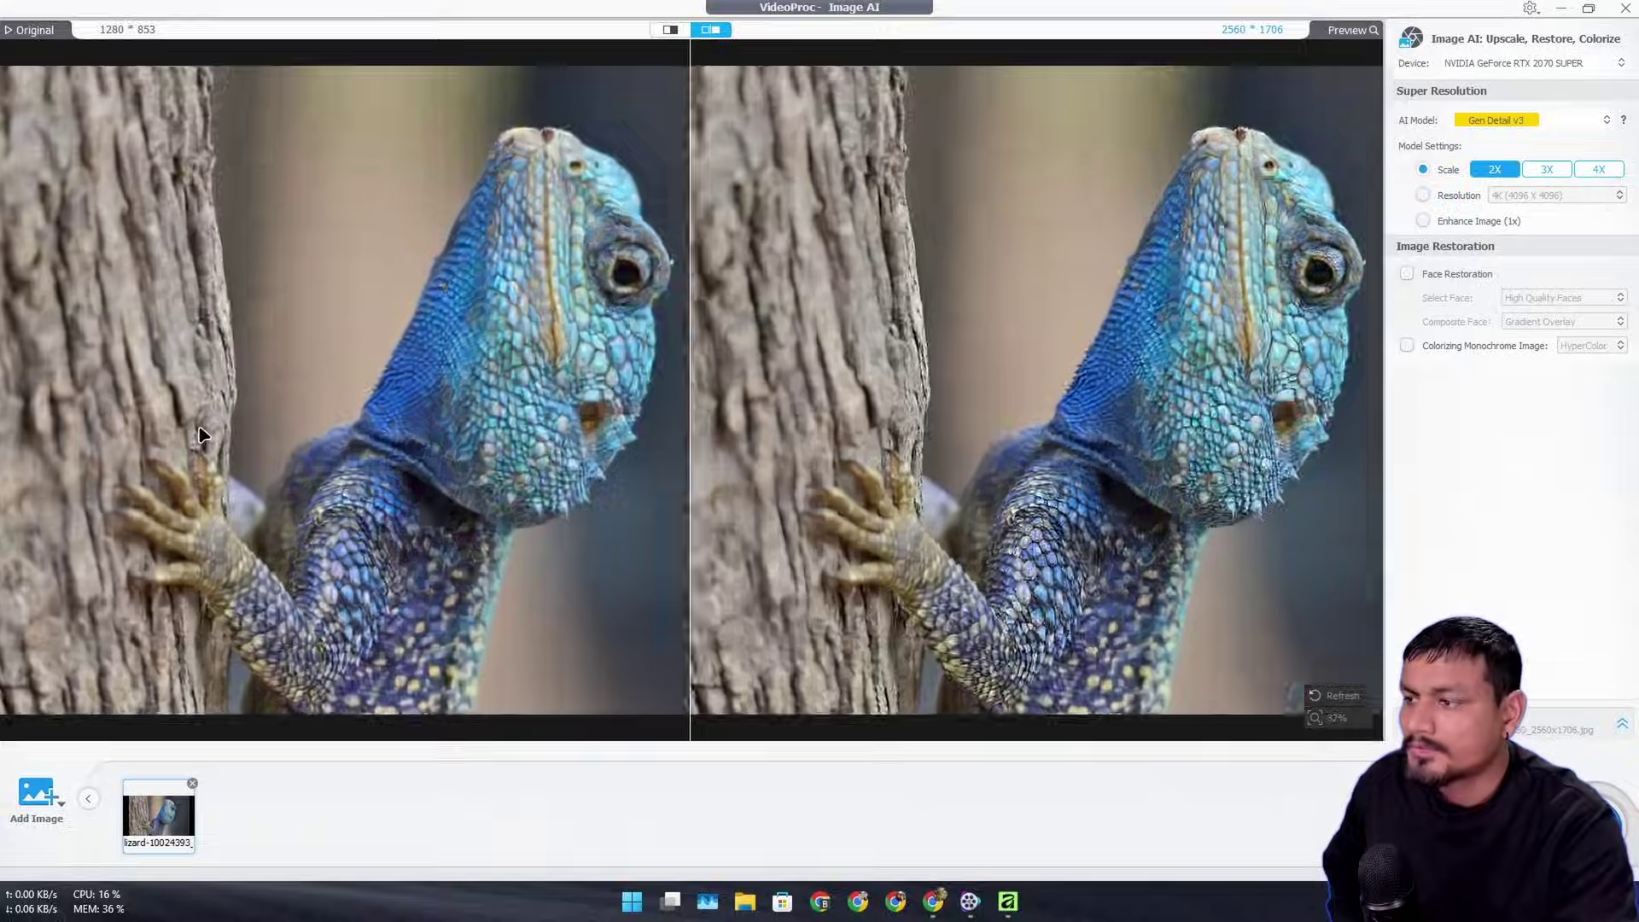
Step: Zoom the 2560×1706 lizard upscale preview and pan to bring the lizard's head into view
scroll(205, 436, "up", 3)
scroll(205, 436, "down", 3)
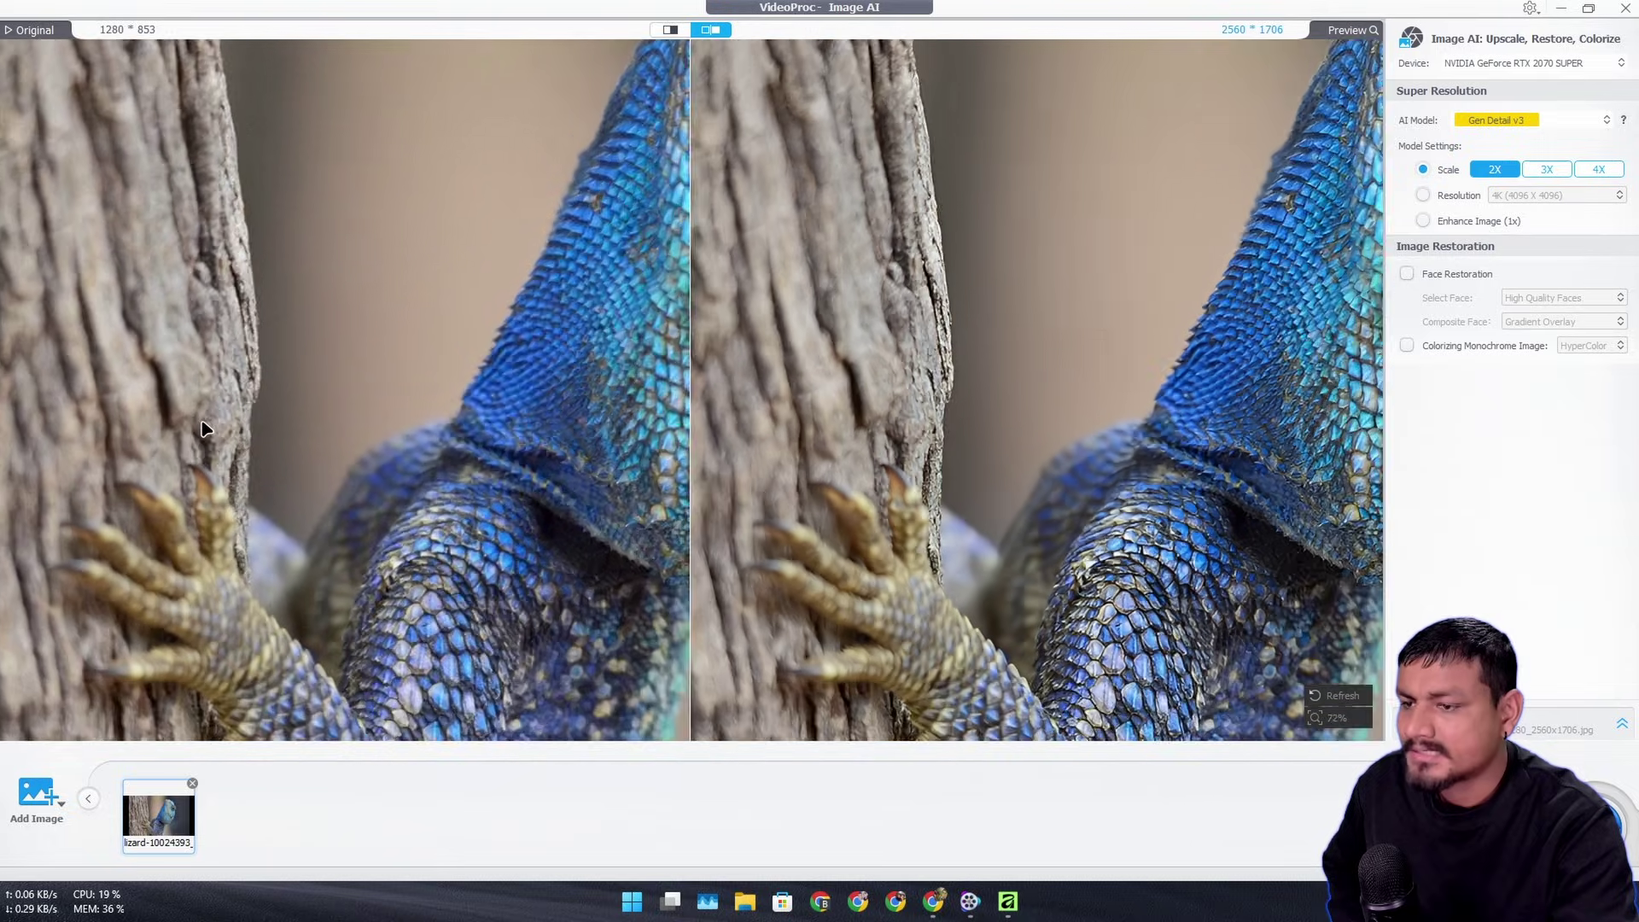
scroll(331, 400, "down", 1)
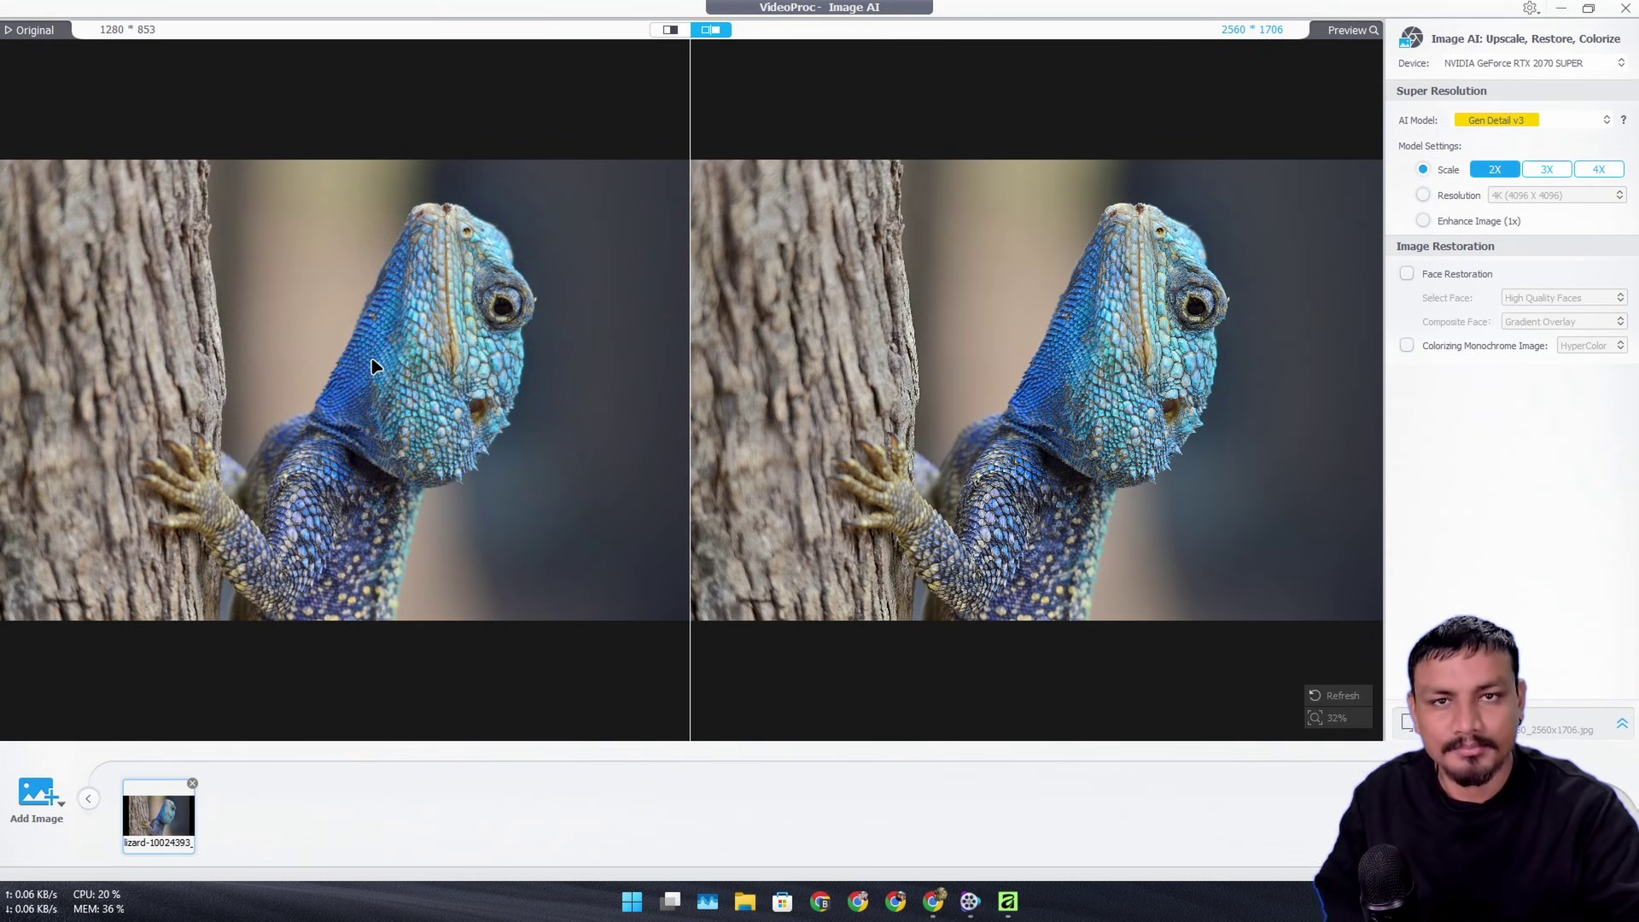
scroll(98, 380, "up", 4)
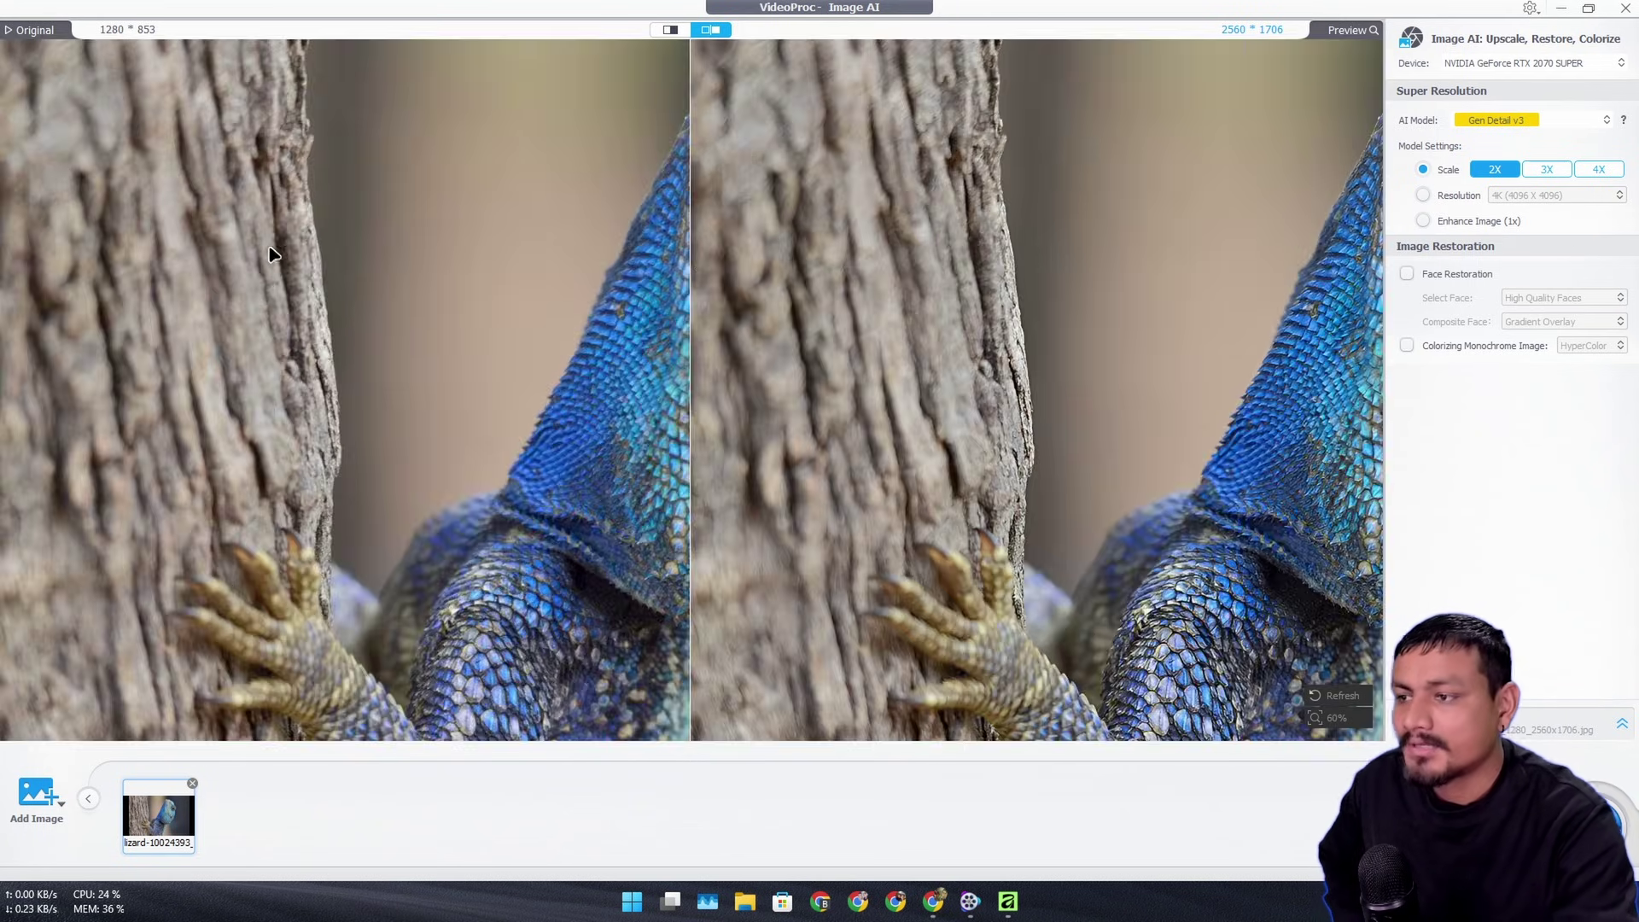
left_click_drag(472, 213, 245, 432)
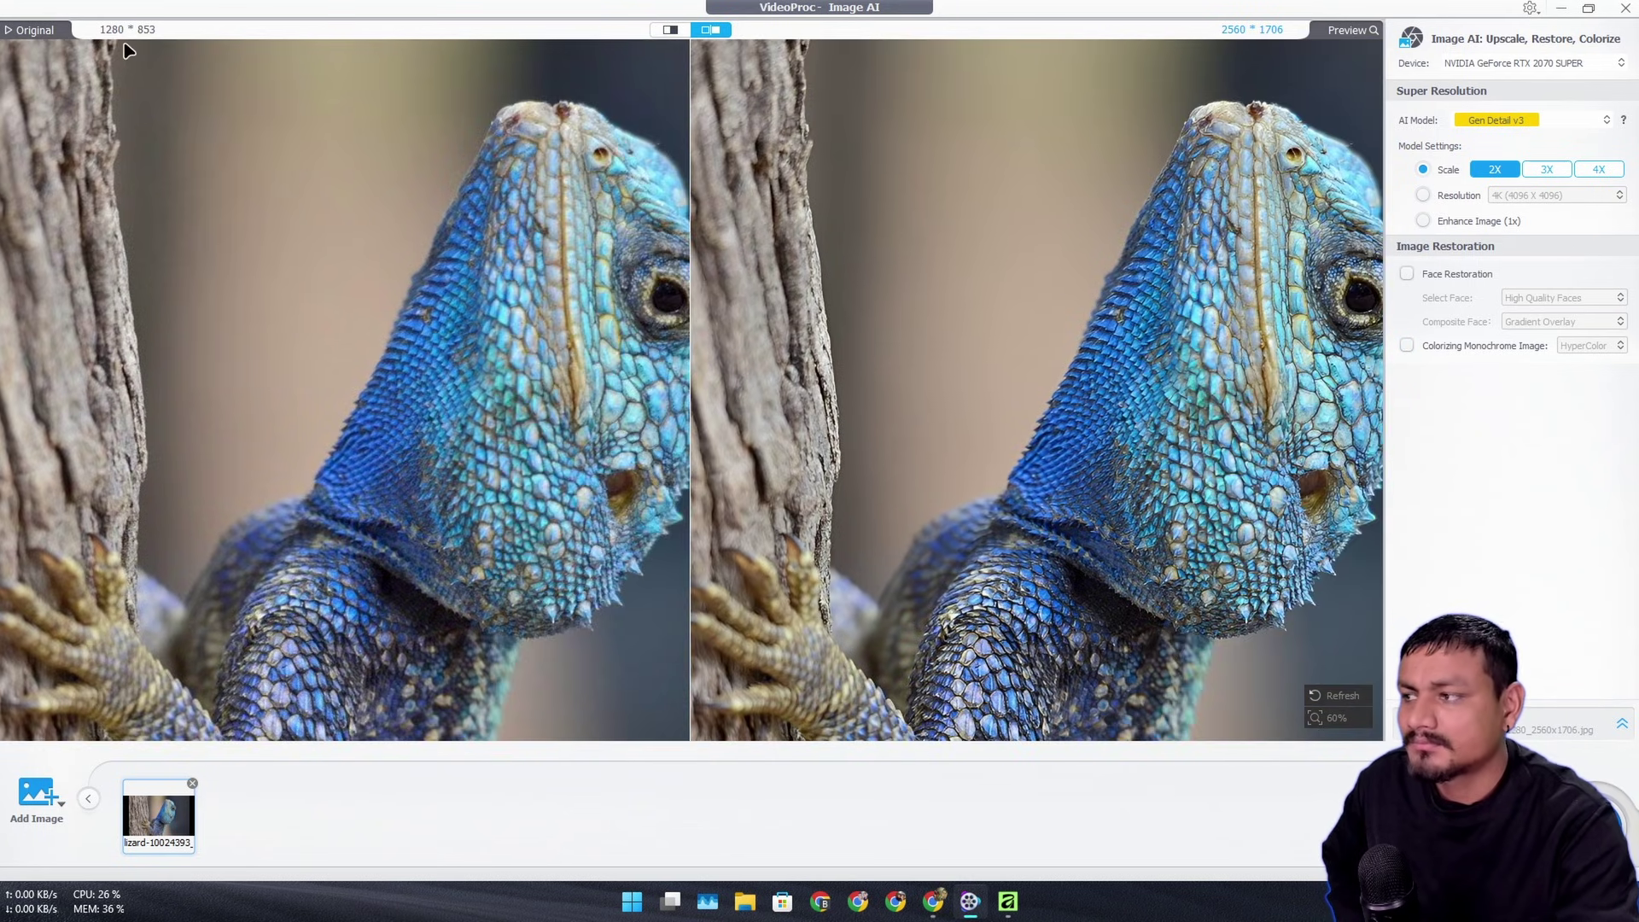
Step: Zoom in on the lizard's head and eye to compare the upscale against the 1280×853 original
scroll(222, 293, "up", 5)
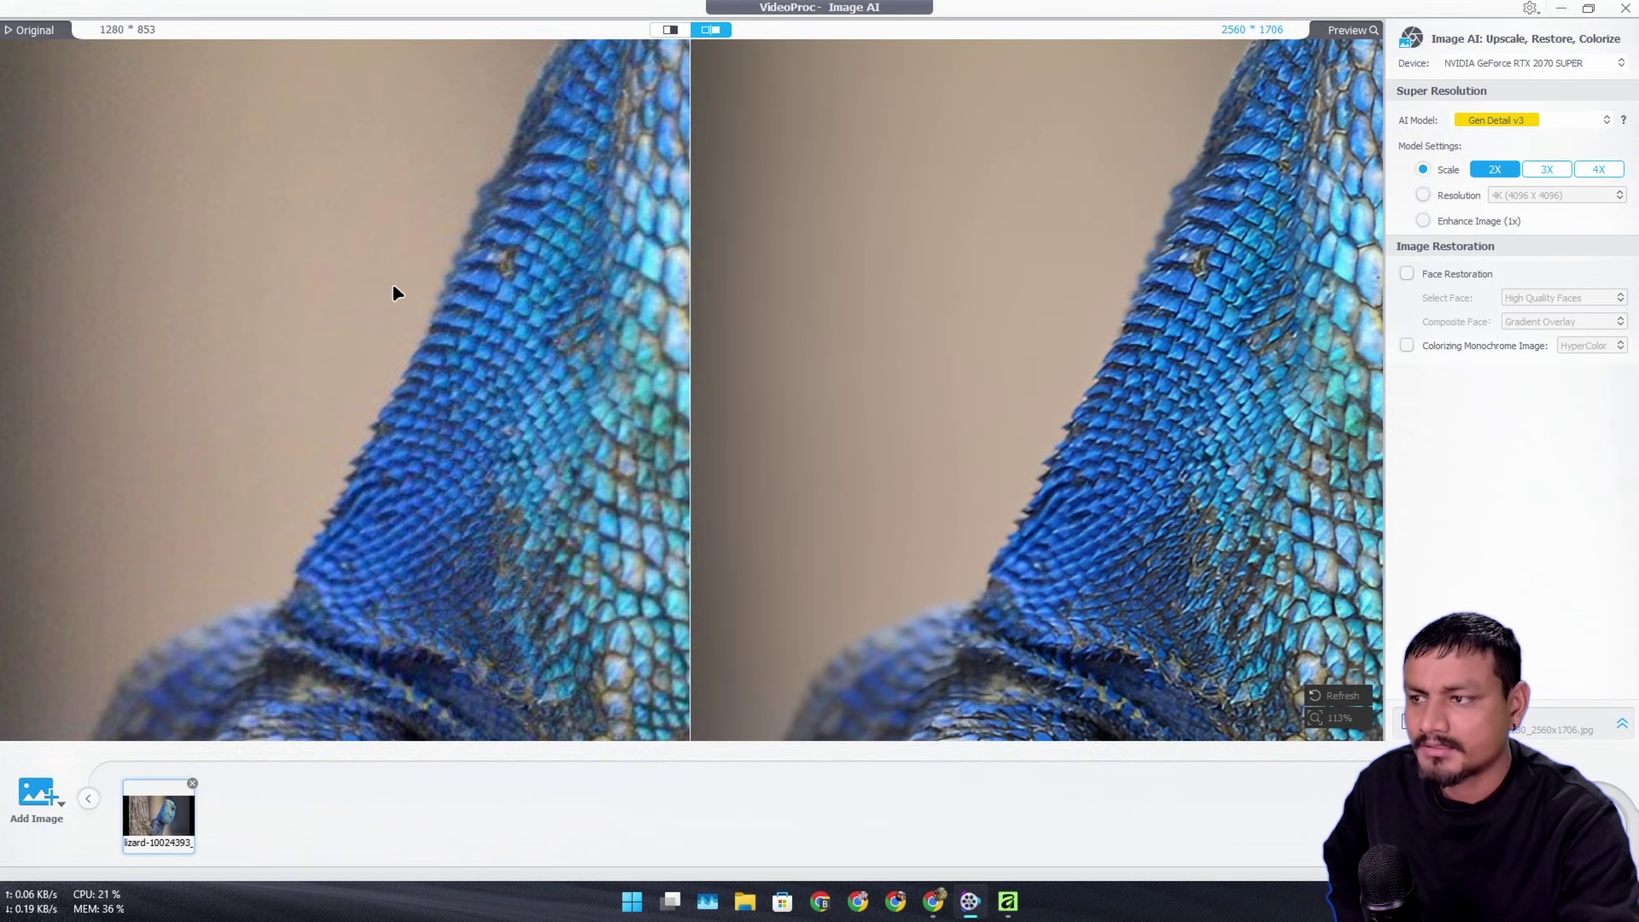
scroll(459, 284, "down", 5)
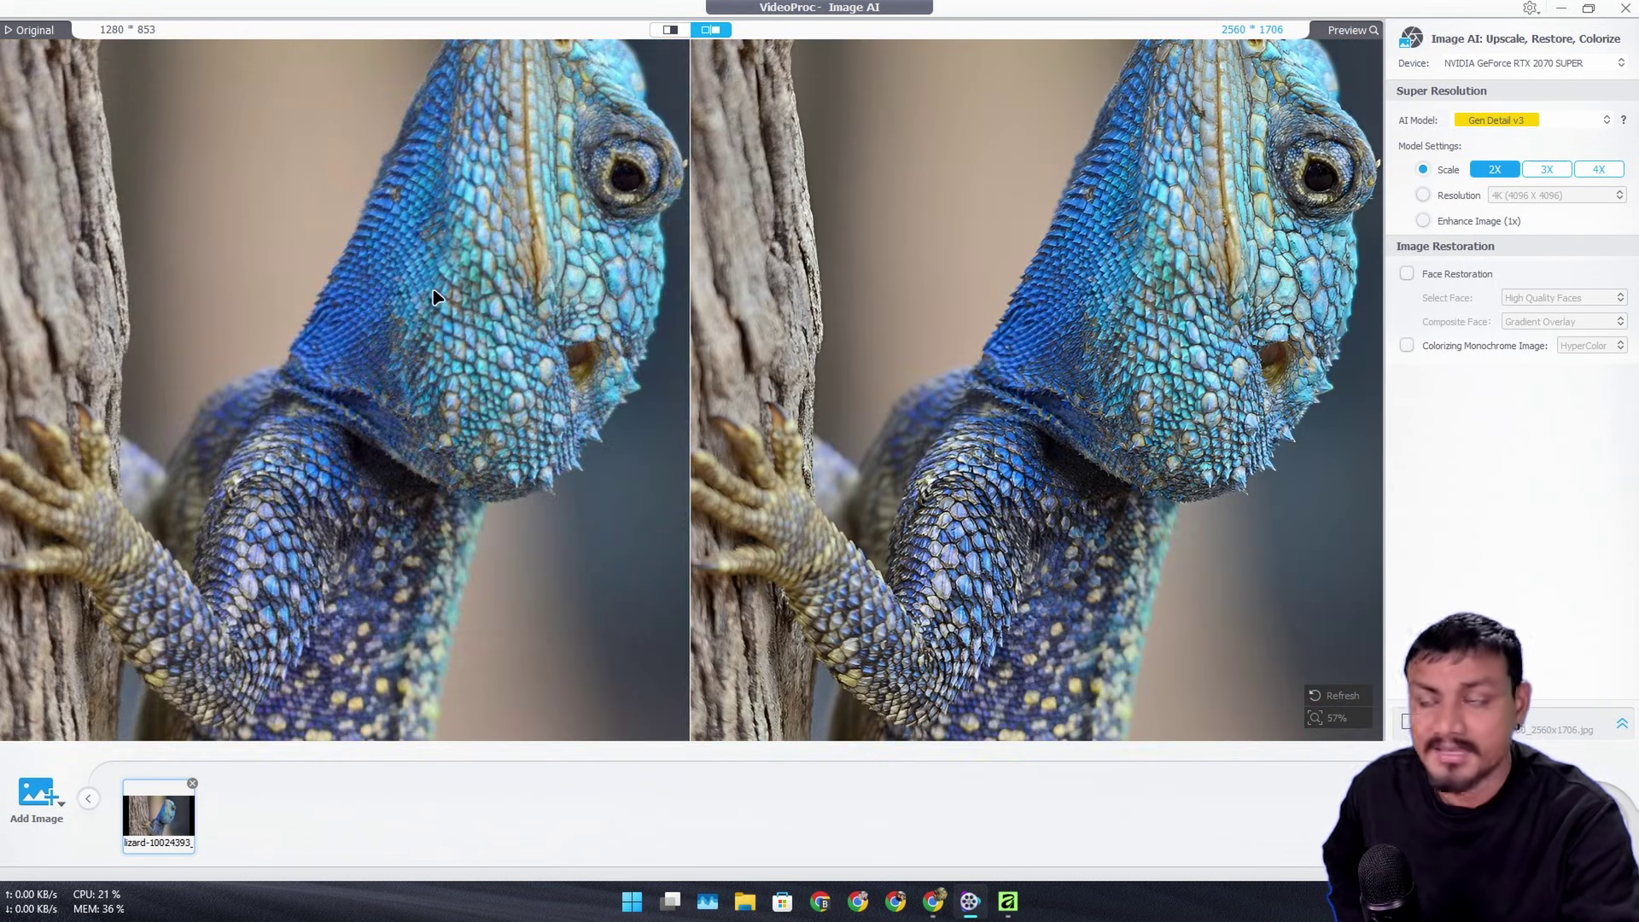
scroll(238, 280, "up", 3)
left_click_drag(244, 283, 448, 676)
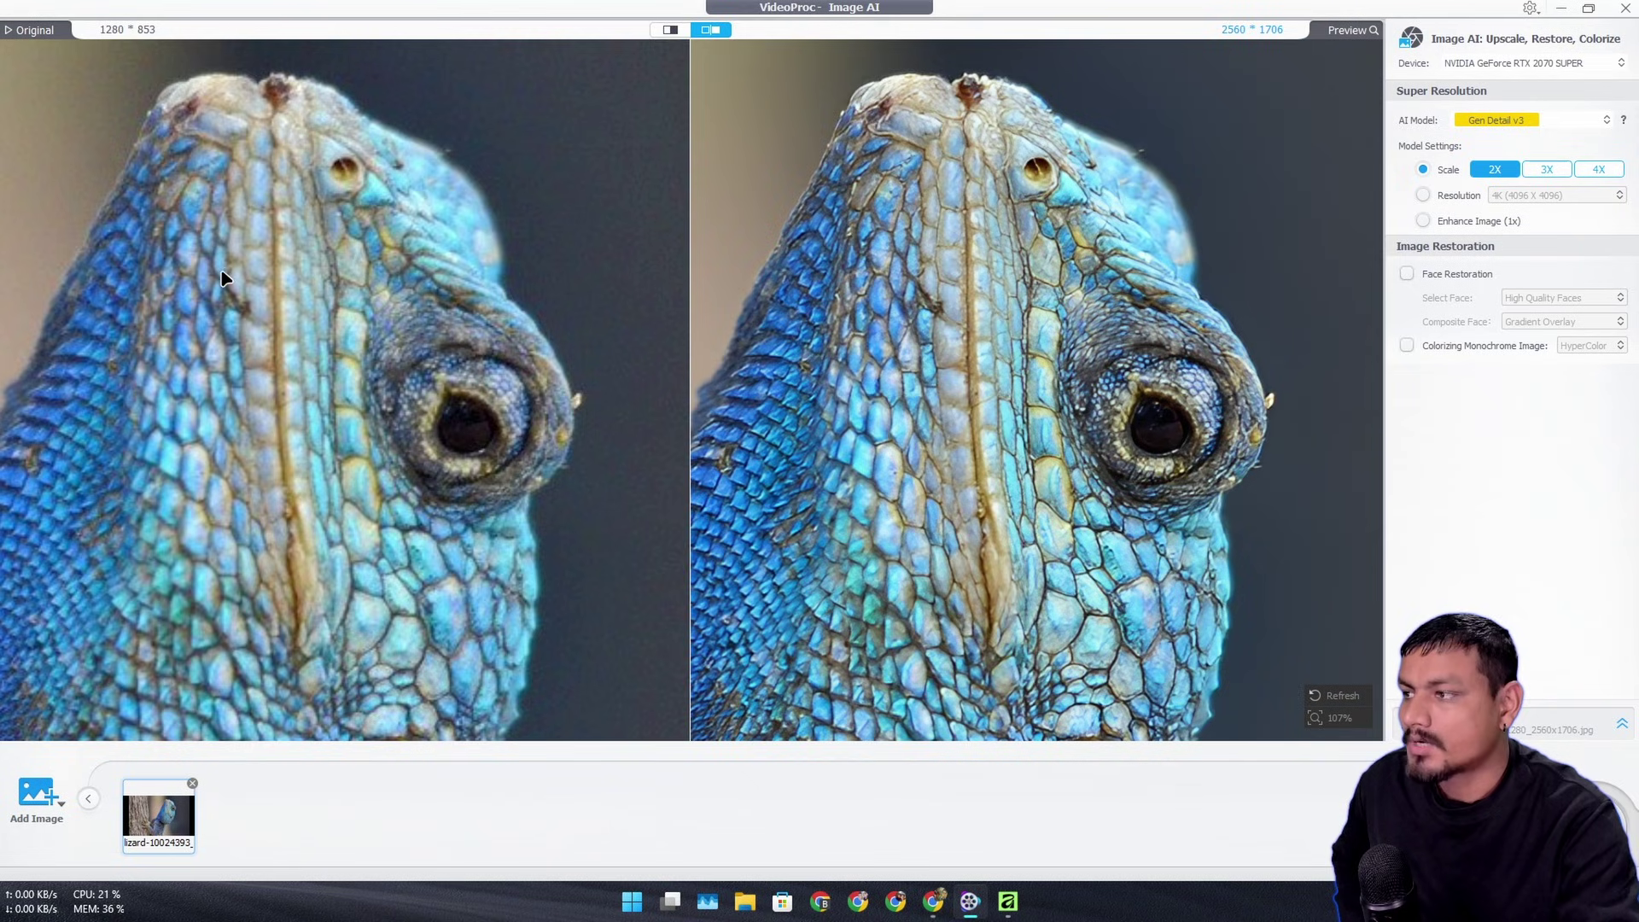
scroll(214, 358, "up", 1)
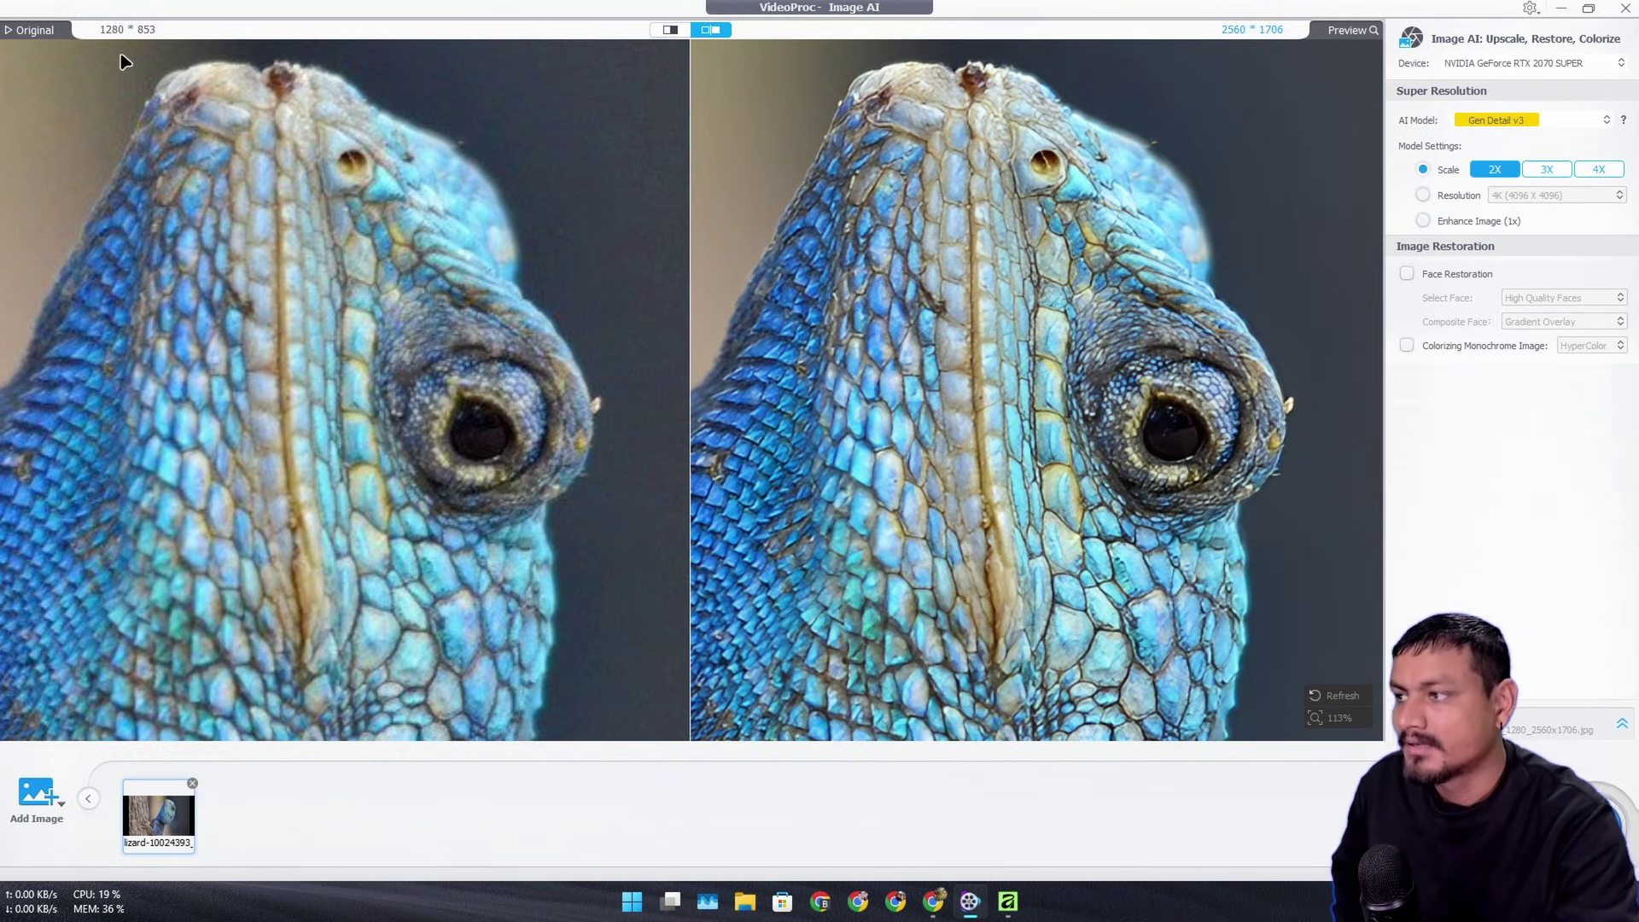
scroll(340, 242, "up", 4)
scroll(453, 232, "down", 4)
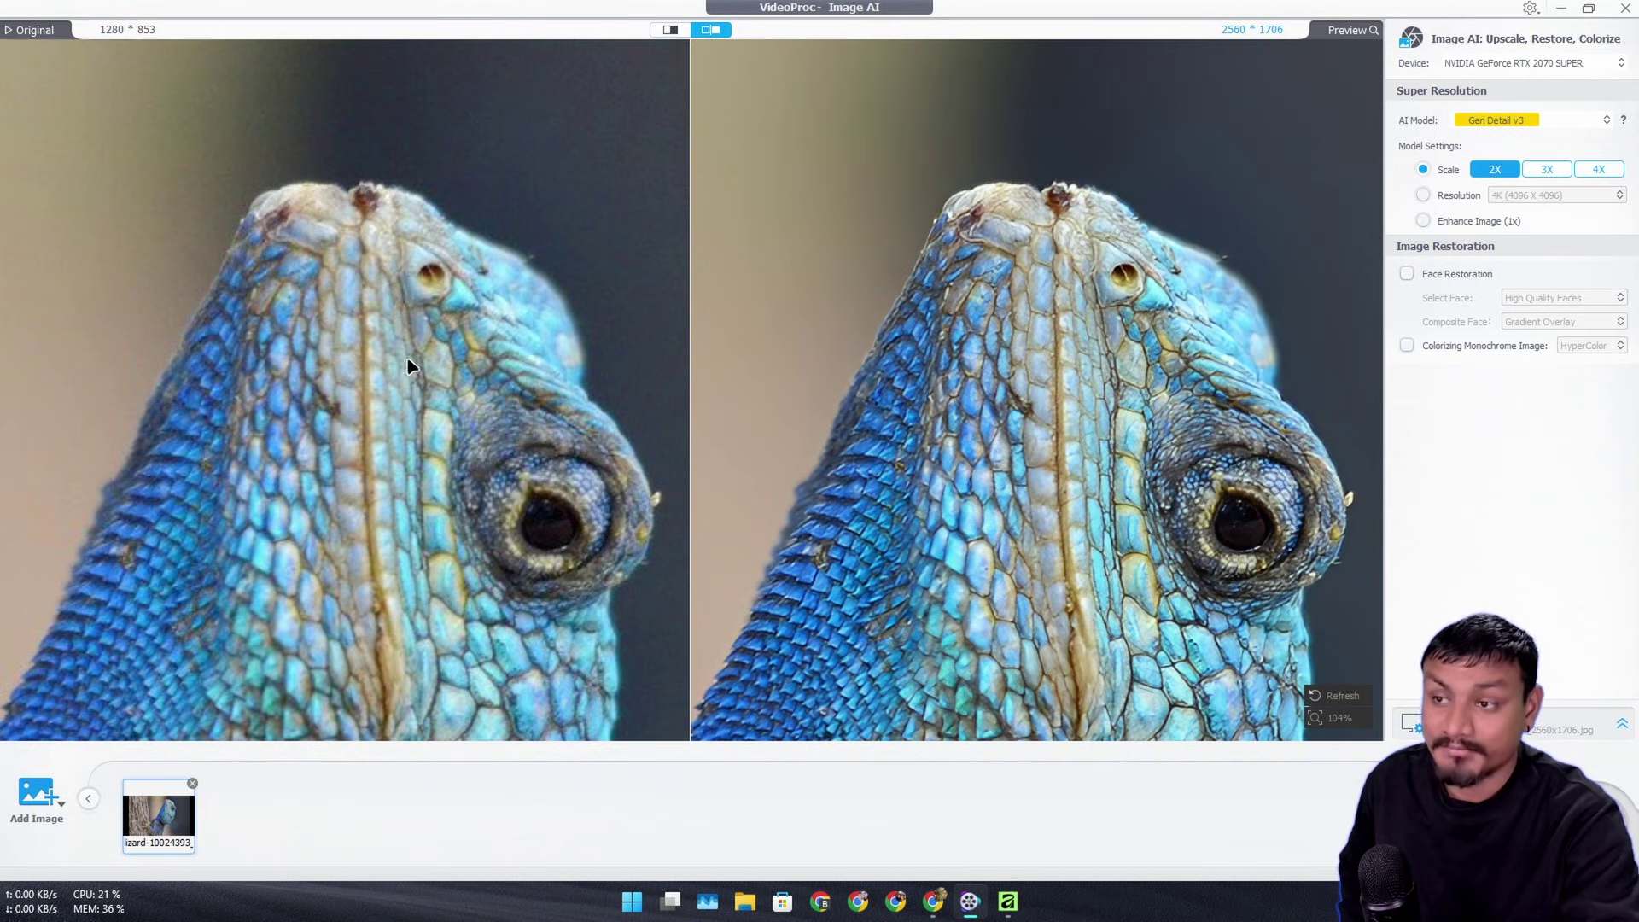
scroll(956, 342, "down", 1)
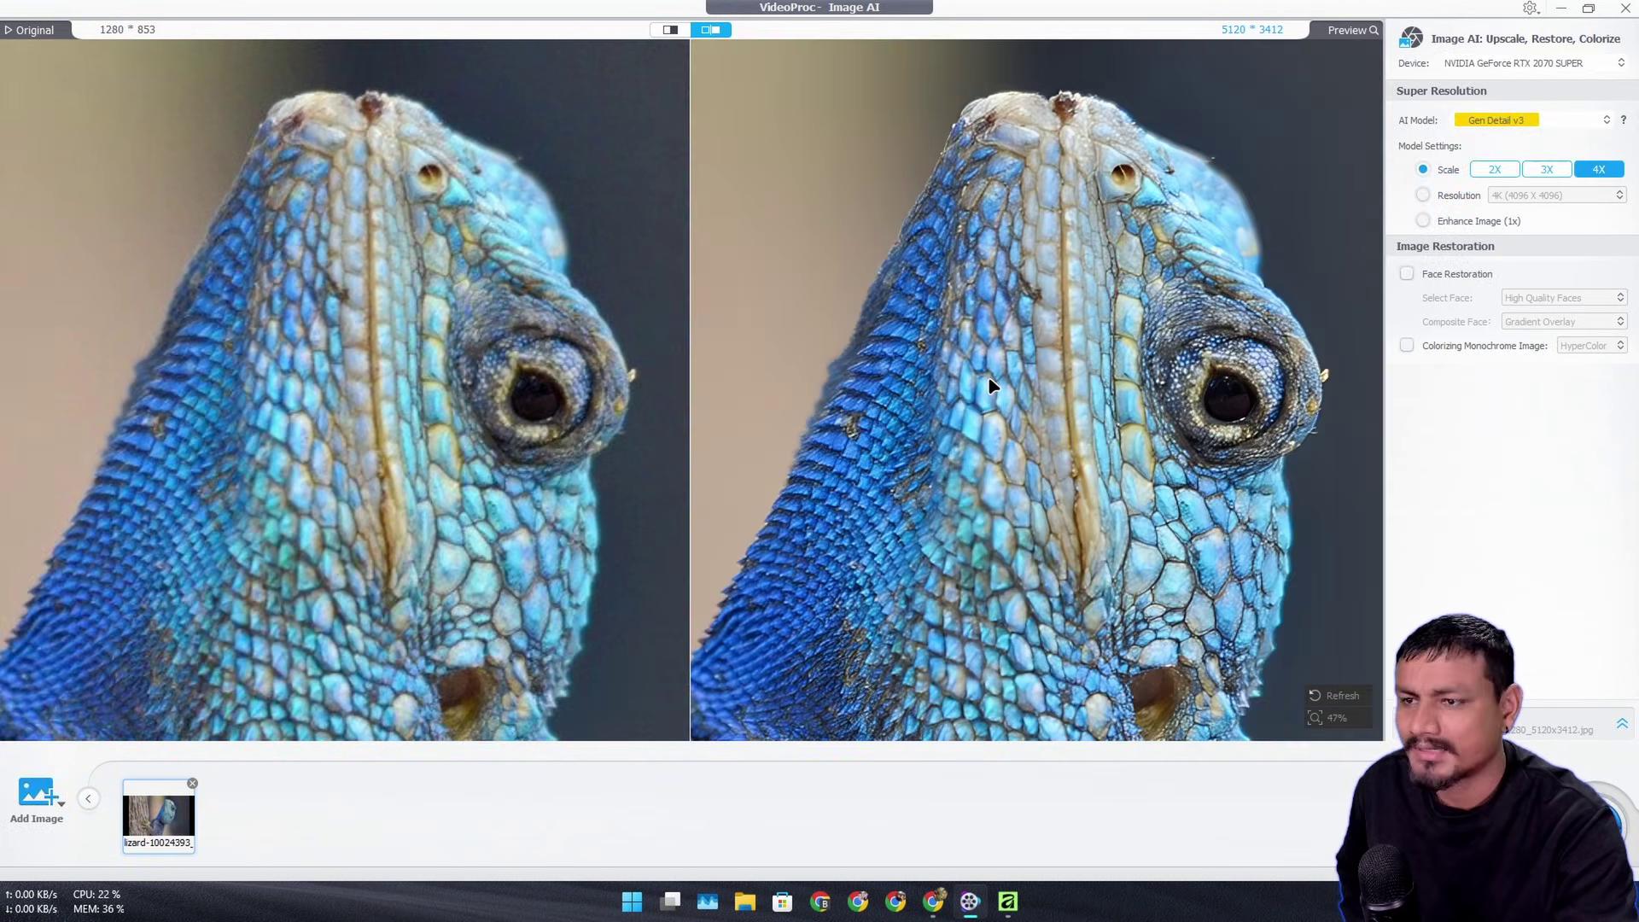
Step: Scroll the preview to compare the 4X 5120×3412 lizard upscale with the 1280×853 original
scroll(939, 363, "down", 2)
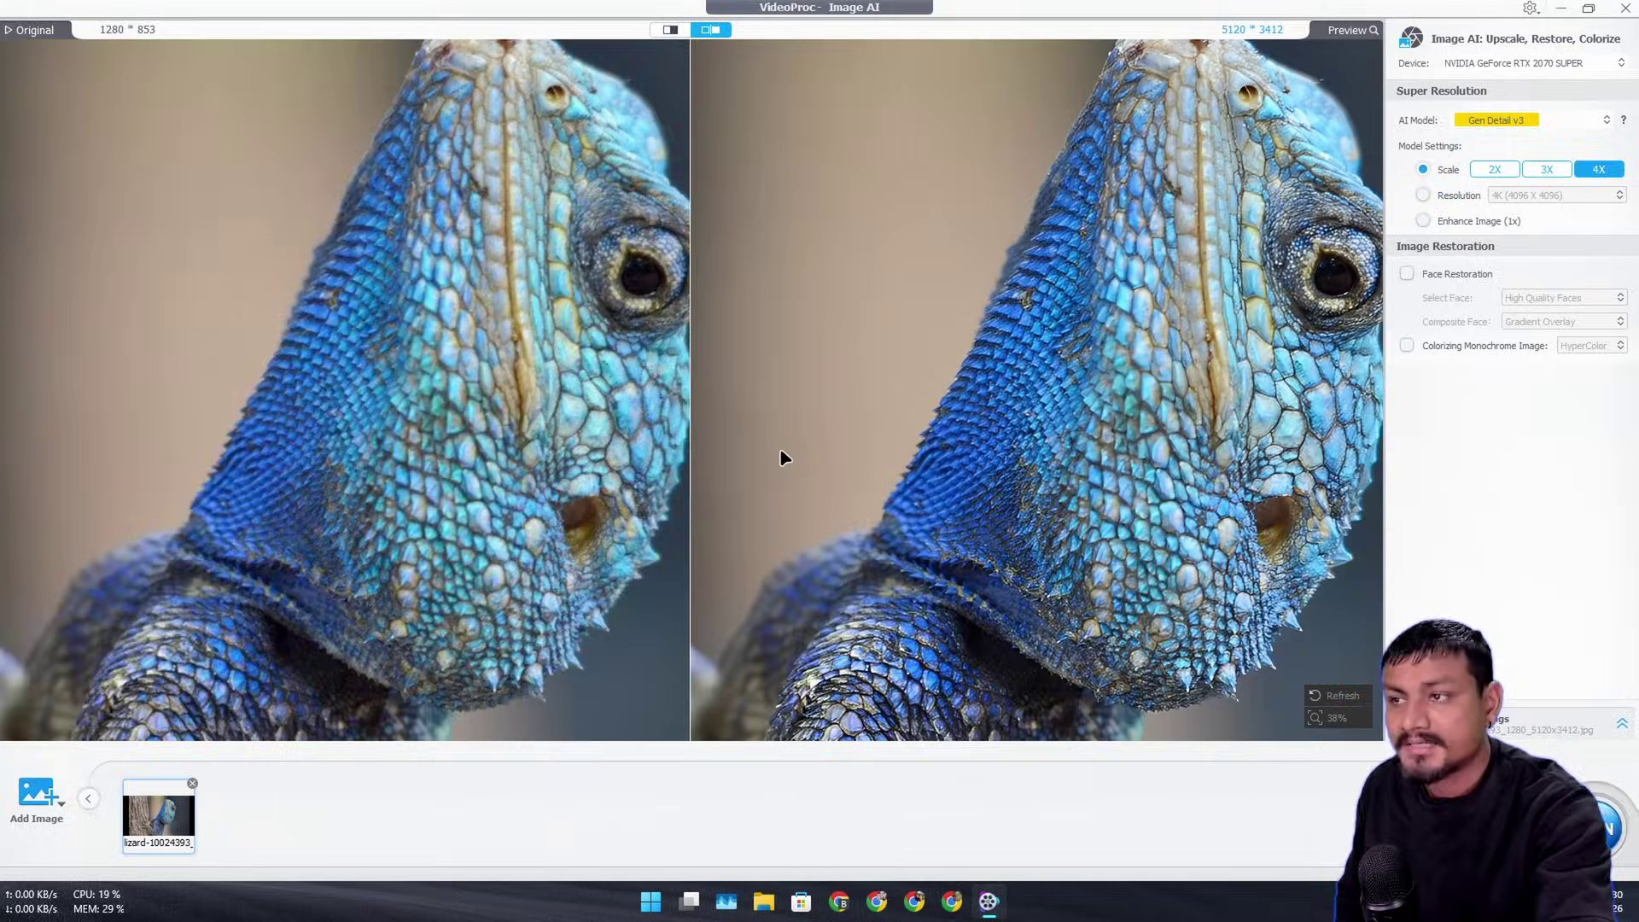